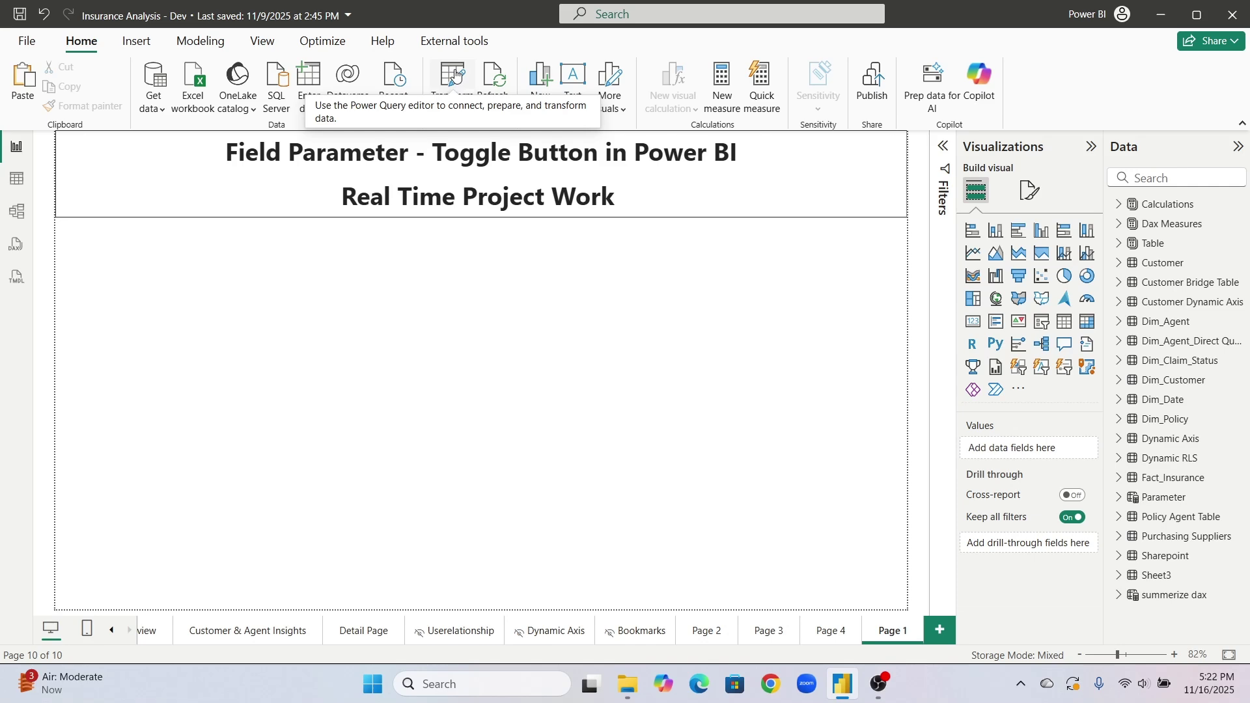
# In Power Query, add a Year column to Fact_Insurance extracted from PurchaseDate.
pyautogui.click(455, 74)
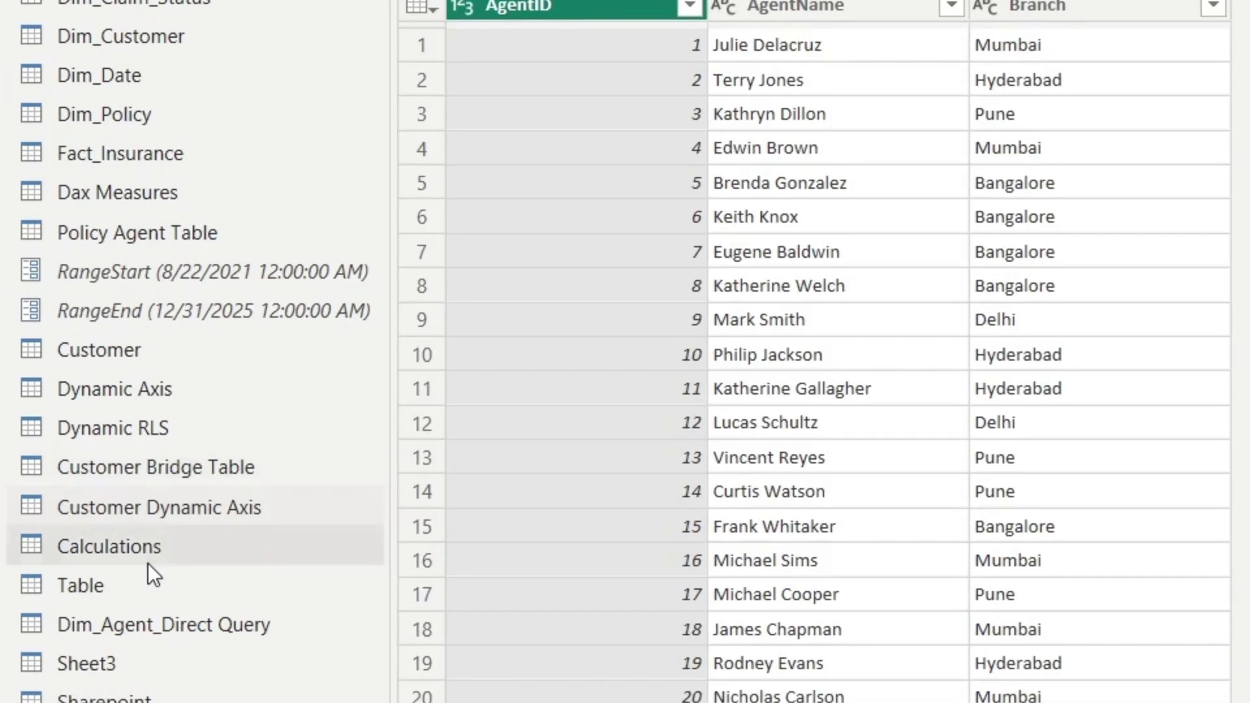
pyautogui.click(148, 145)
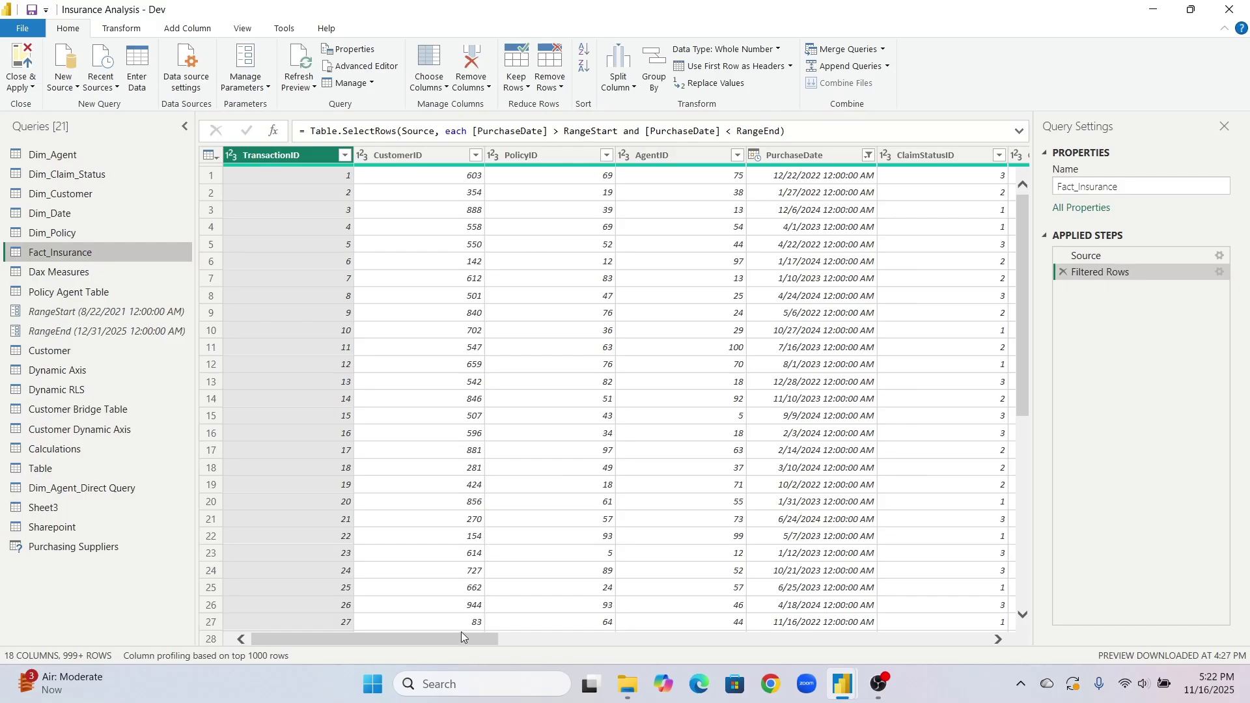
pyautogui.moveTo(448, 644); pyautogui.dragTo(462, 644)
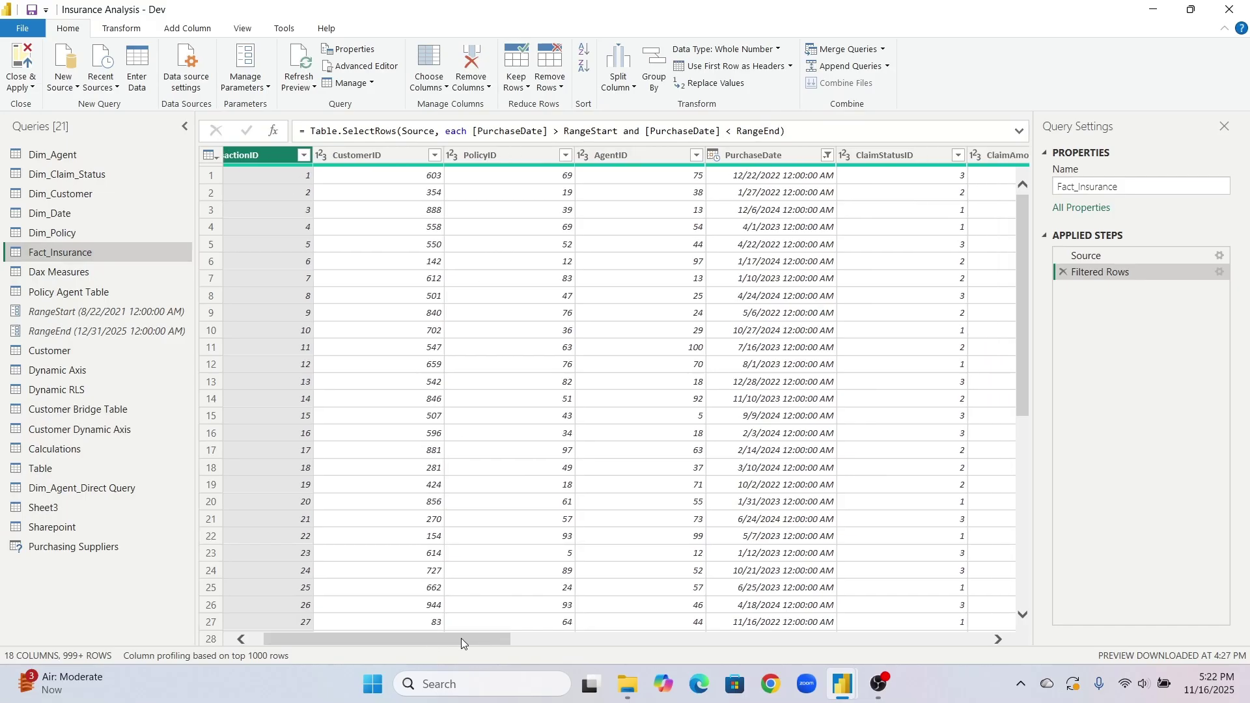
pyautogui.click(774, 159)
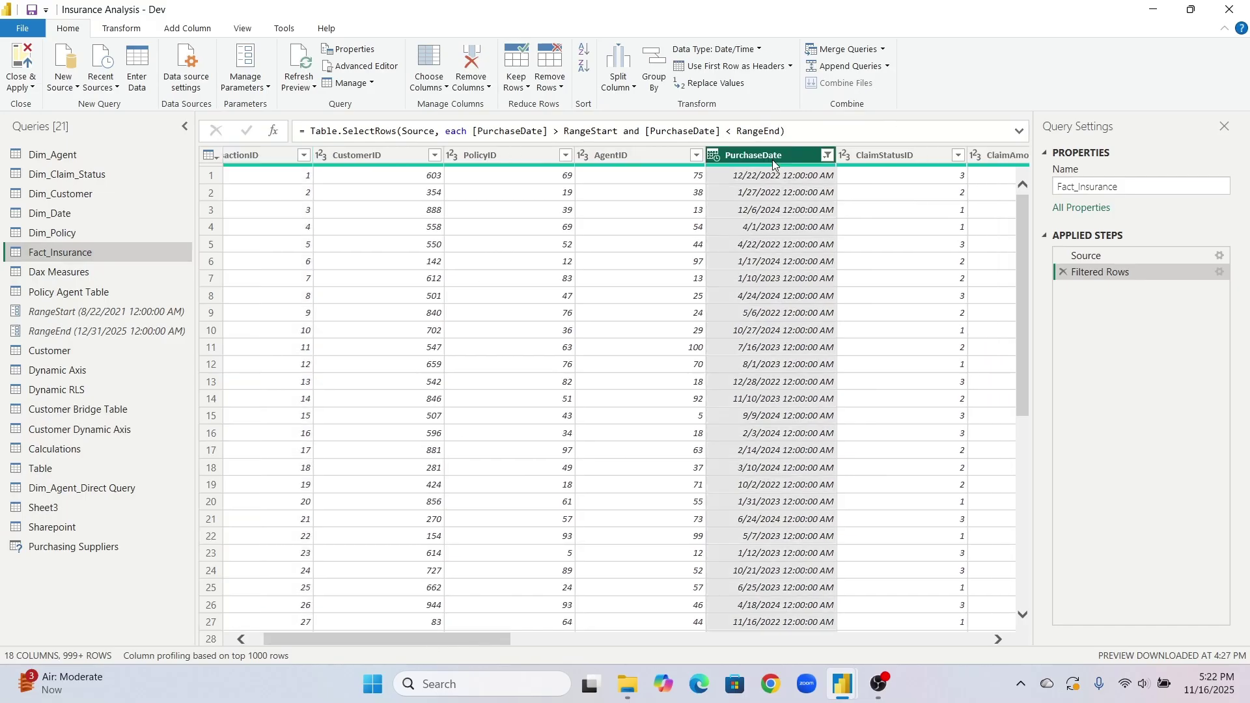
pyautogui.click(186, 28)
pyautogui.click(580, 91)
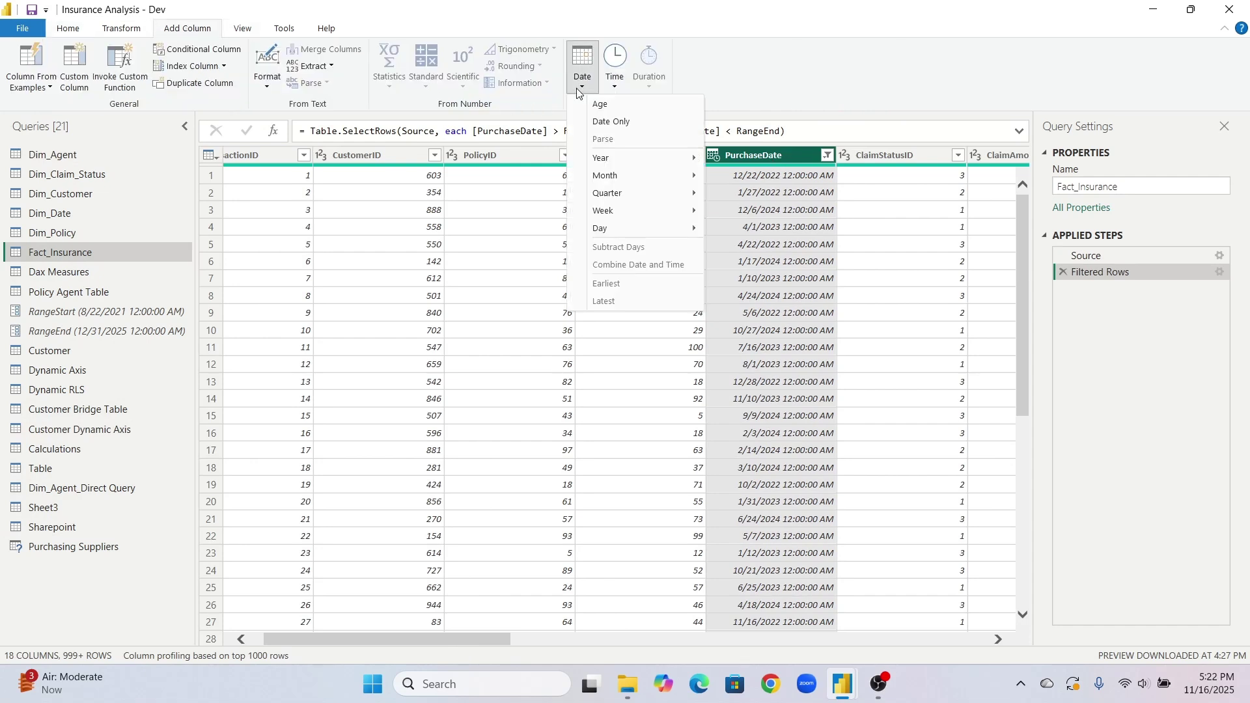
pyautogui.moveTo(632, 162)
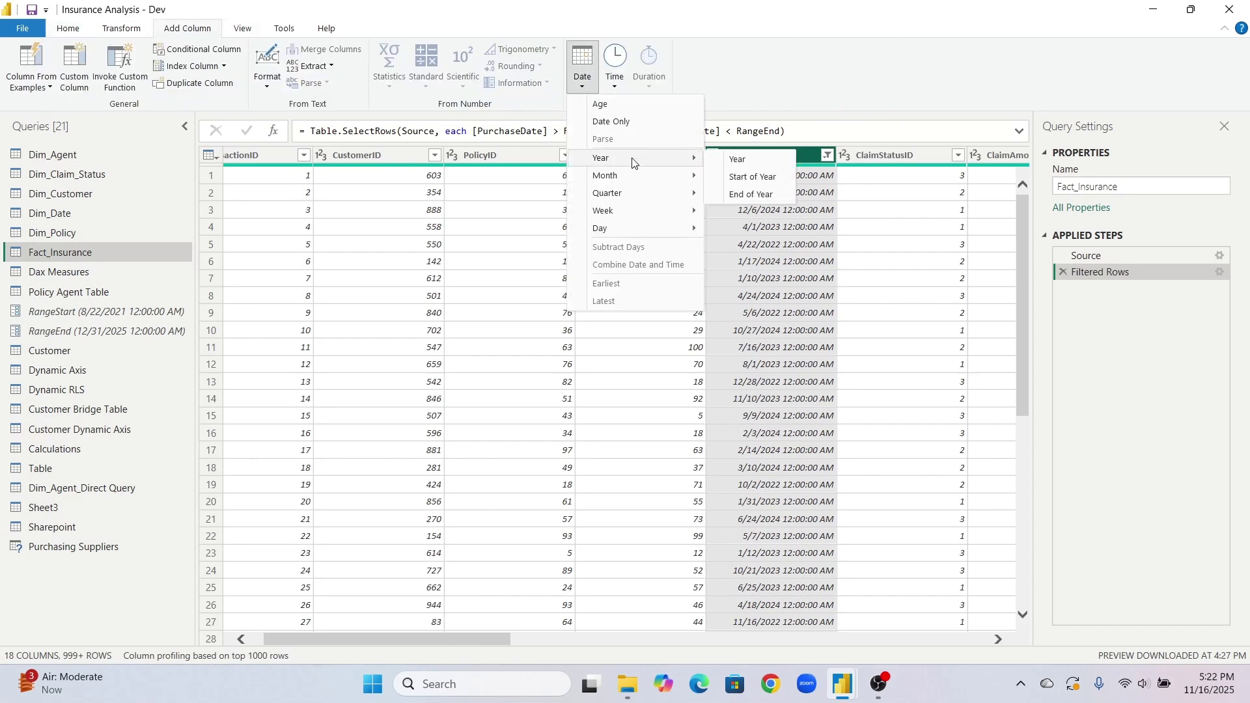
pyautogui.click(742, 160)
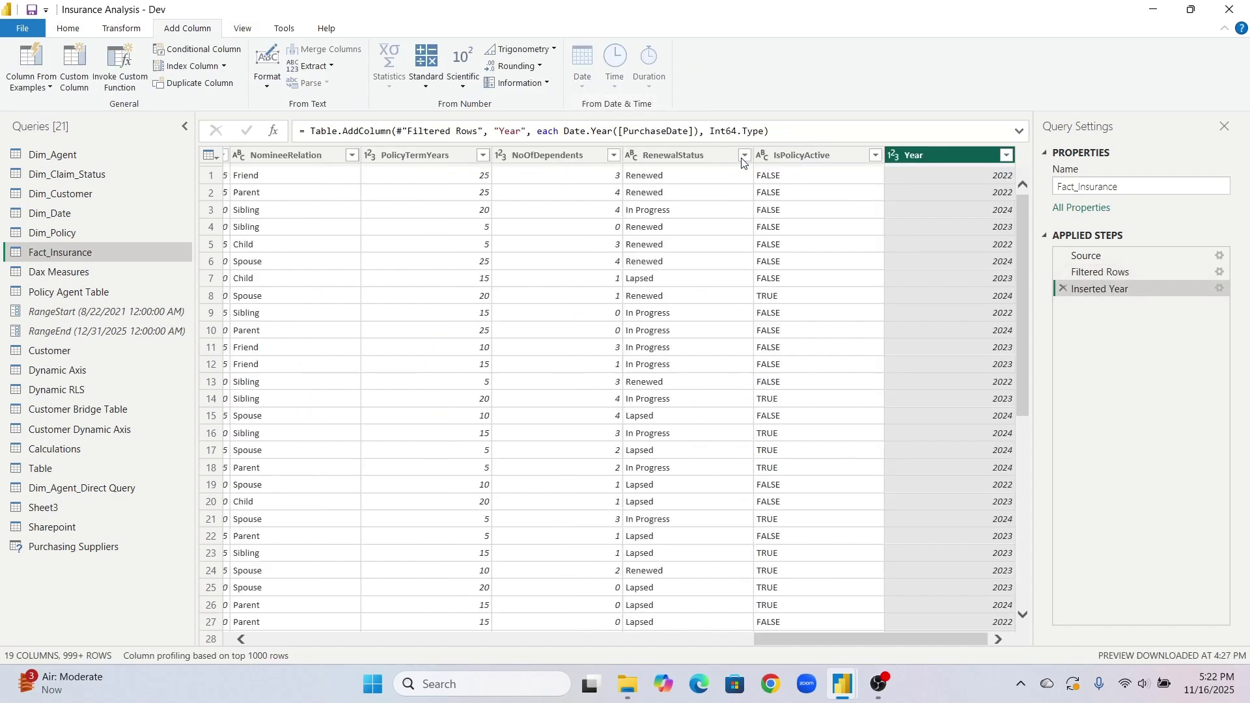
pyautogui.click(65, 28)
# Apply the pending query changes so Fact_Insurance reloads with 20,000 rows, then view the table data.
pyautogui.click(13, 59)
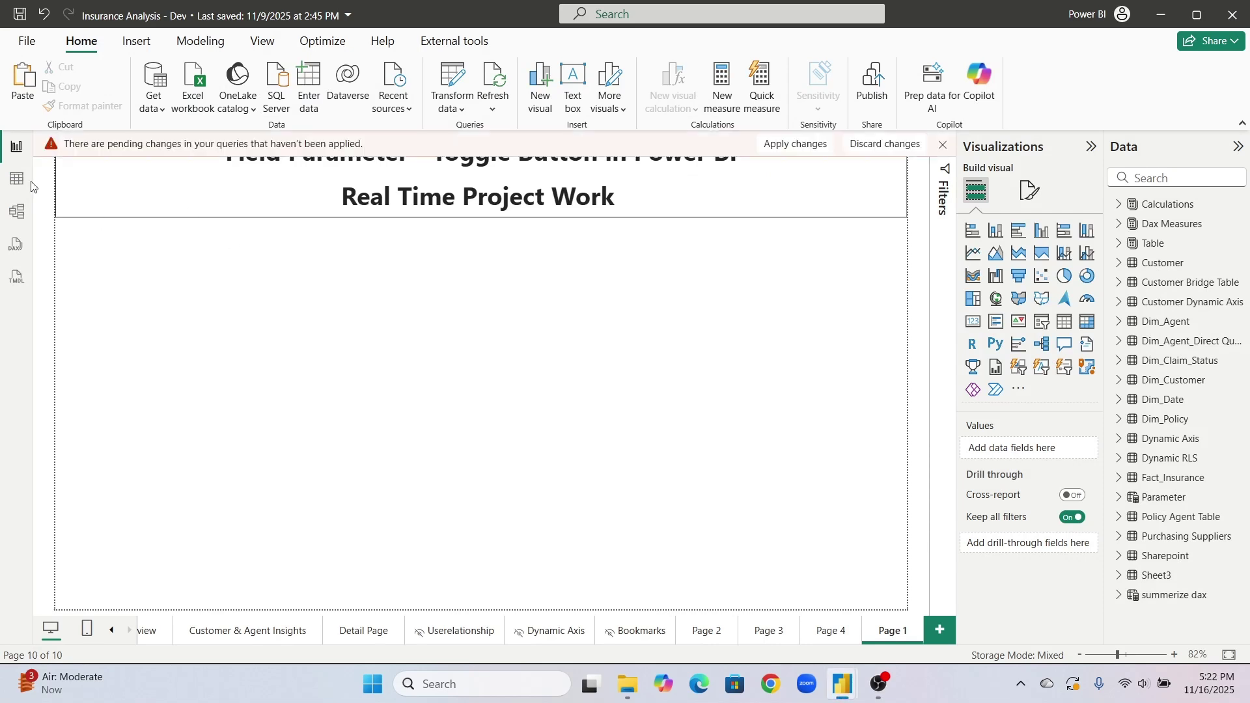
pyautogui.click(798, 146)
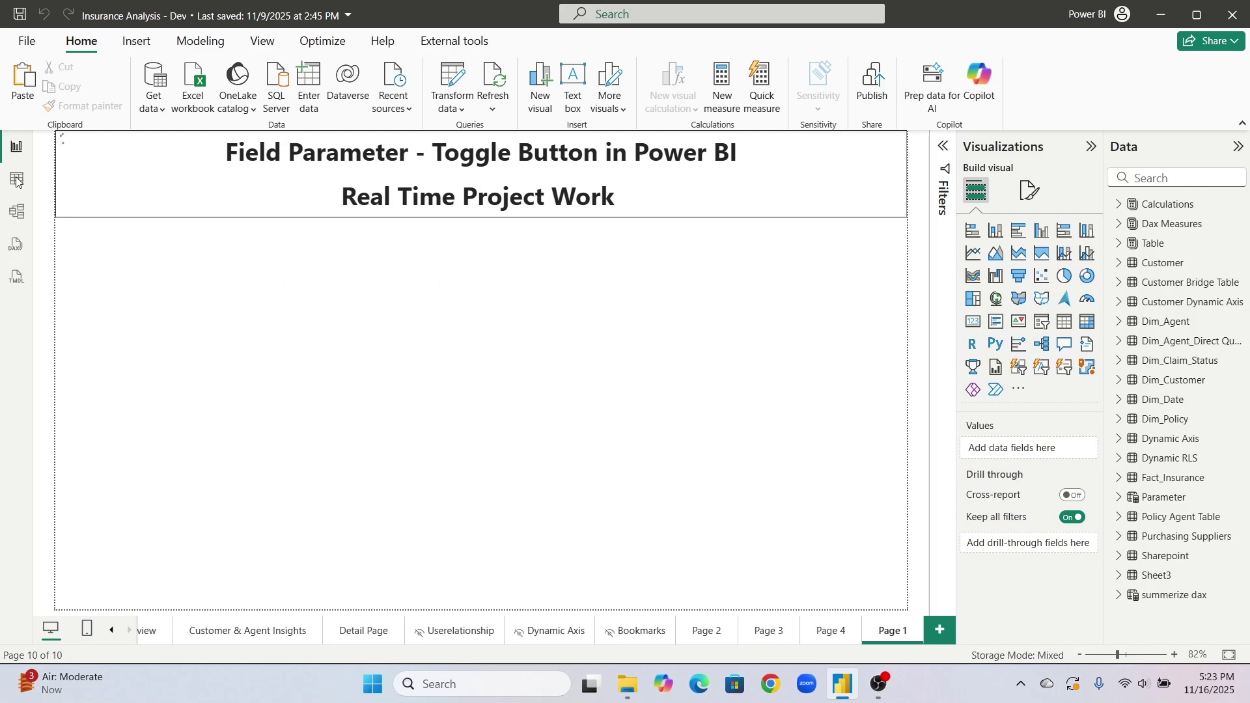
pyautogui.click(16, 184)
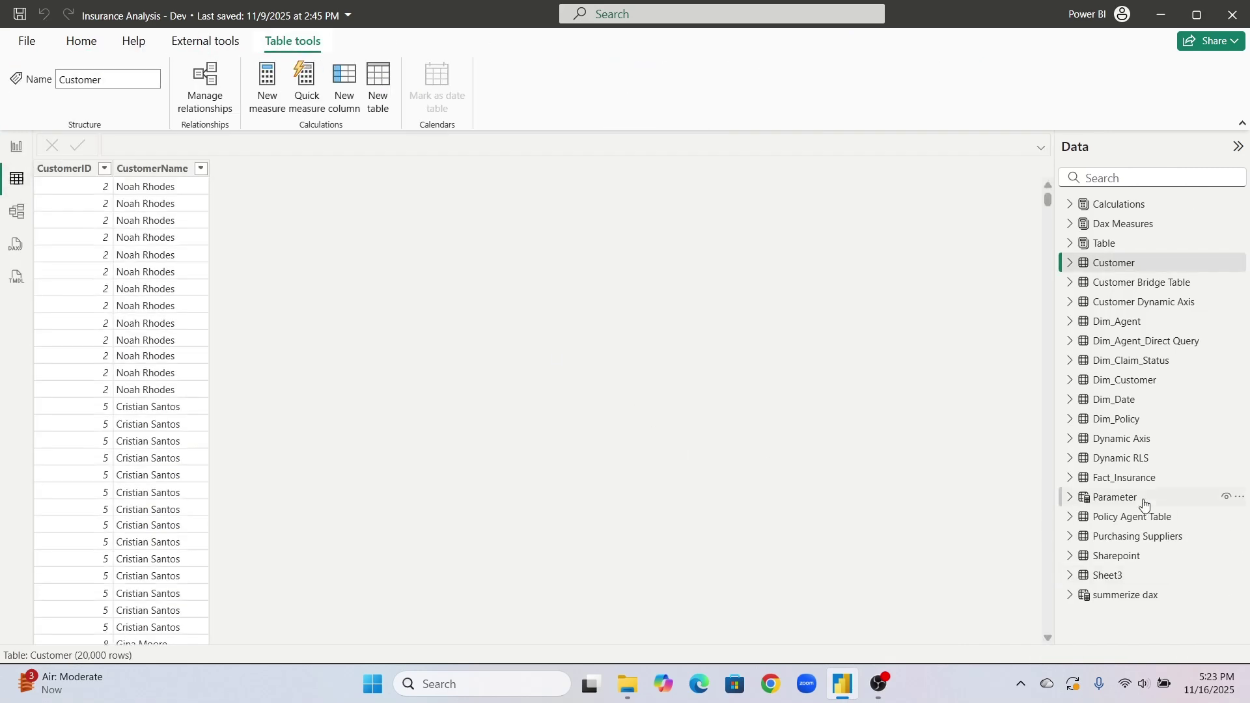
# Add calculated column Month Year = FORMAT(Fact_Insurance[PurchaseDate],"MMM-YY") to Fact_Insurance.
pyautogui.click(1133, 482)
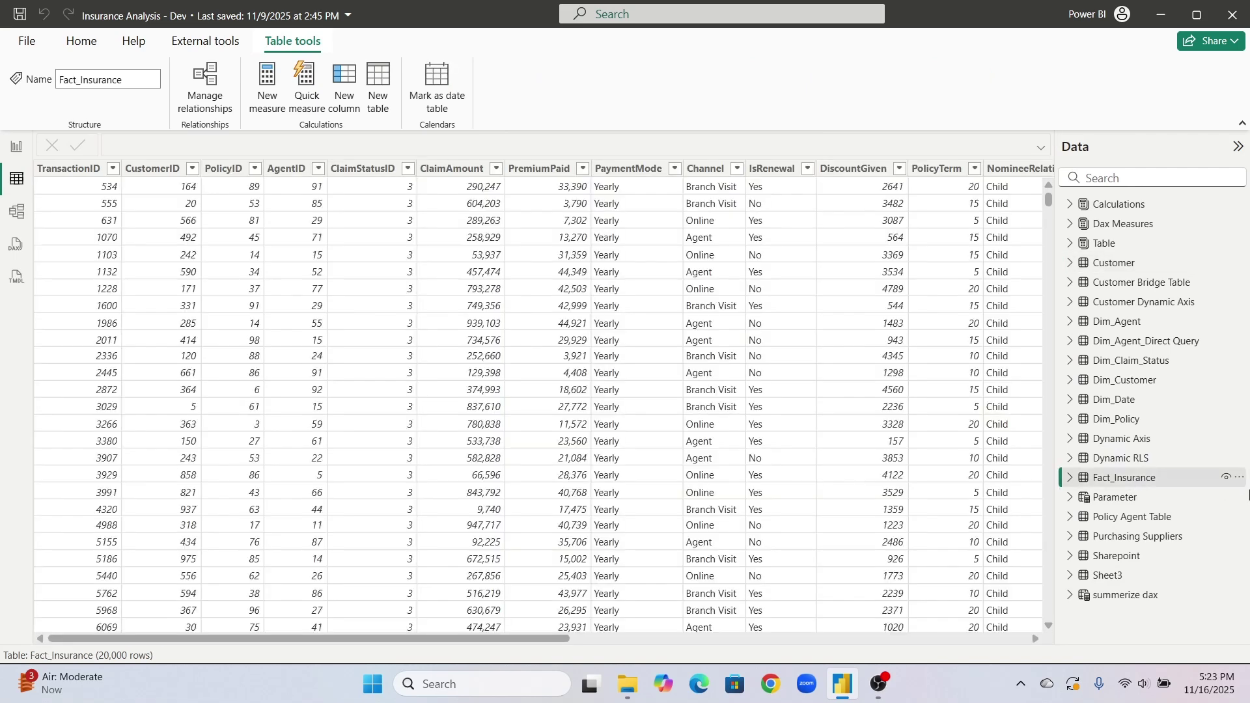
pyautogui.click(1239, 477)
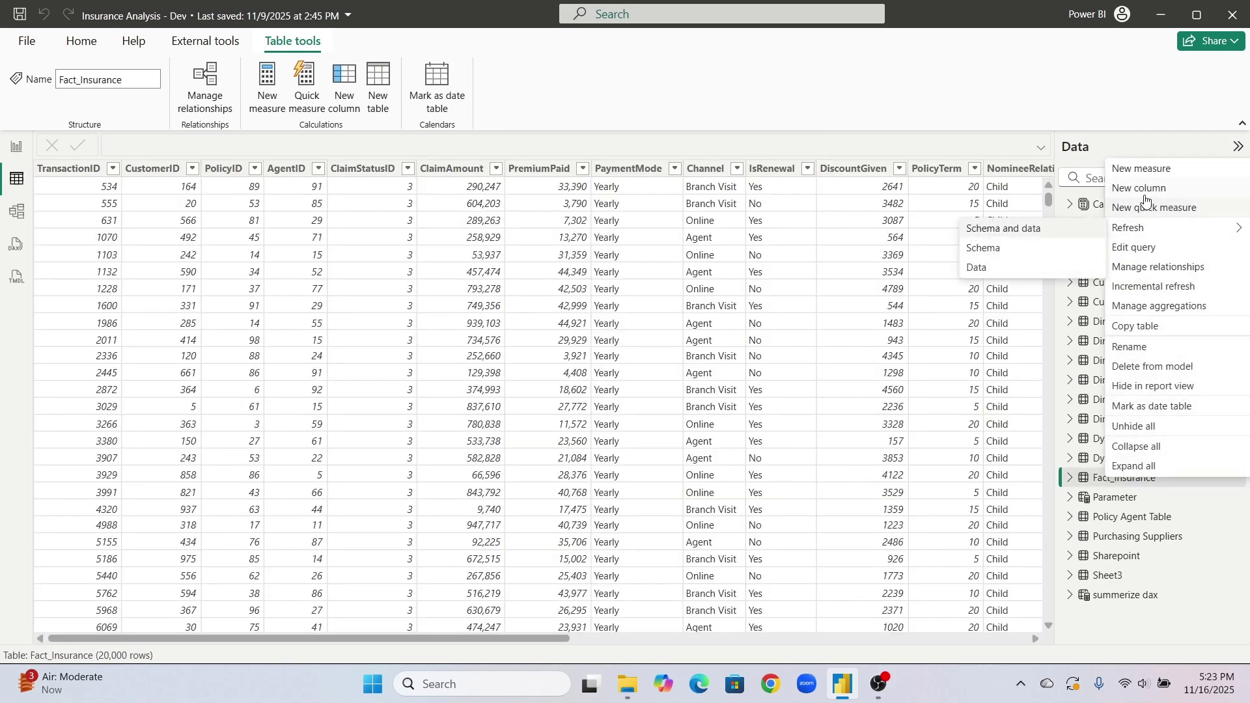
pyautogui.click(1139, 188)
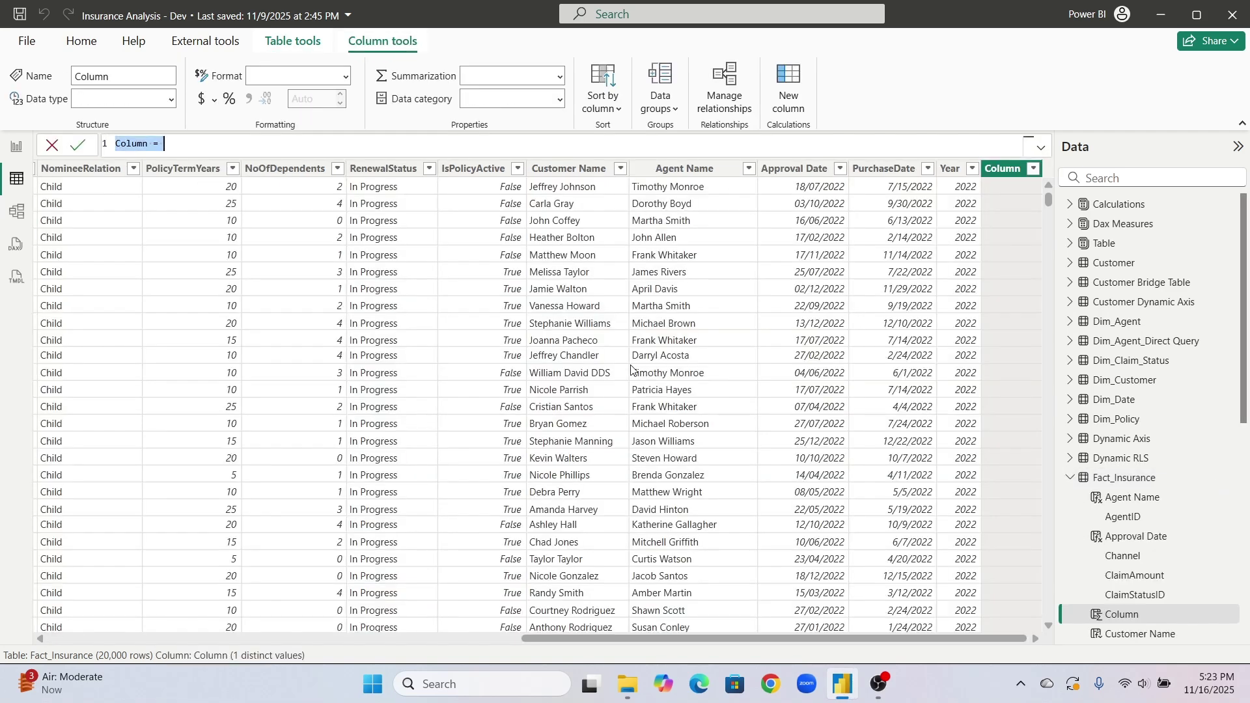
pyautogui.write('<')
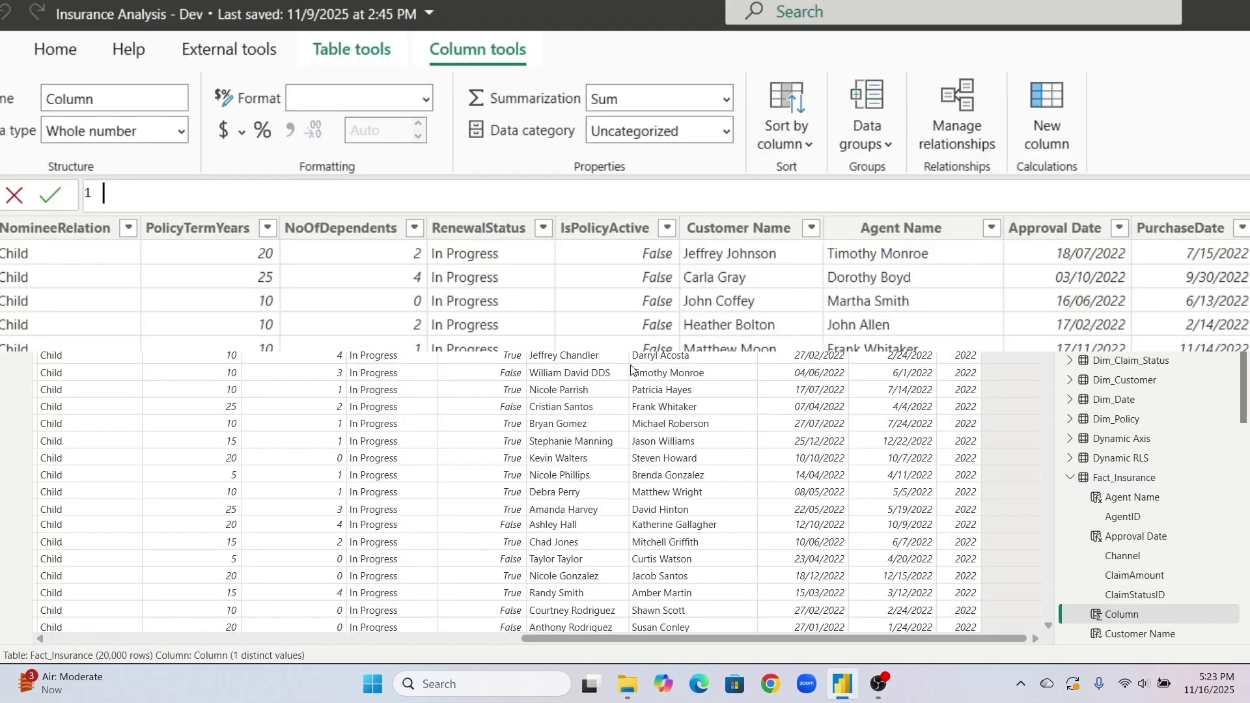
pyautogui.write('Month Year = form')
pyautogui.press('Tab')
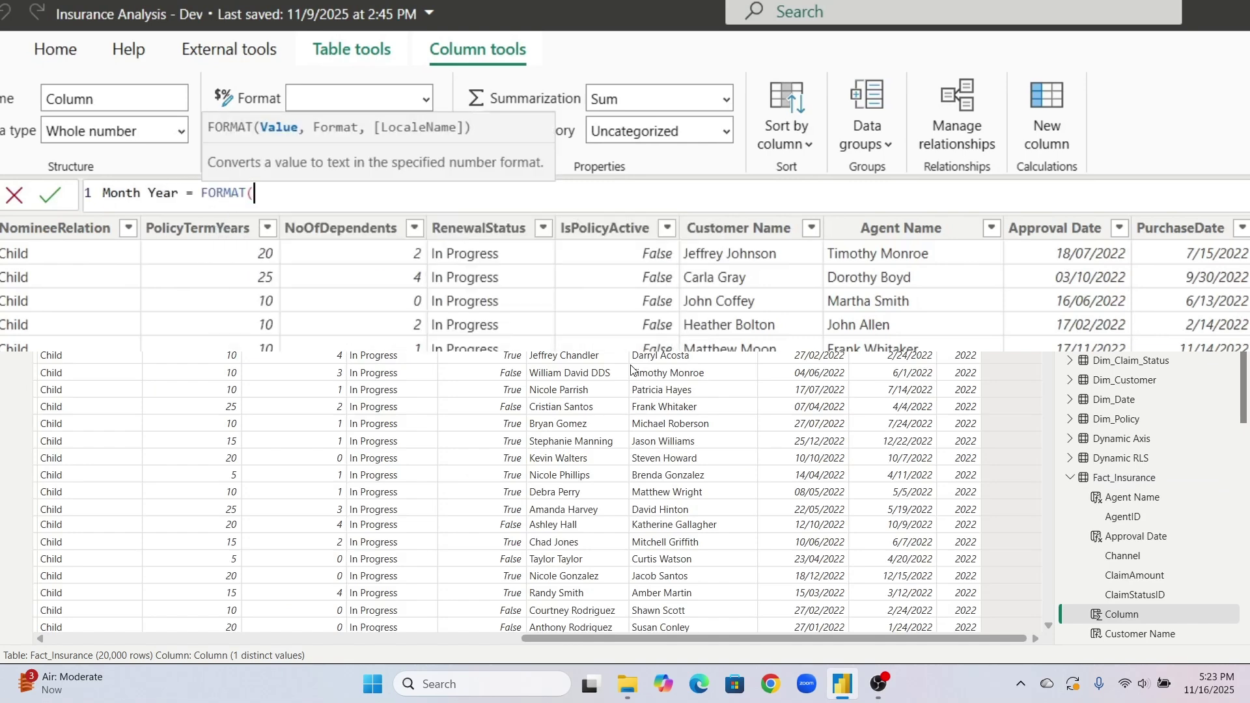
pyautogui.write('purch')
pyautogui.press('Tab')
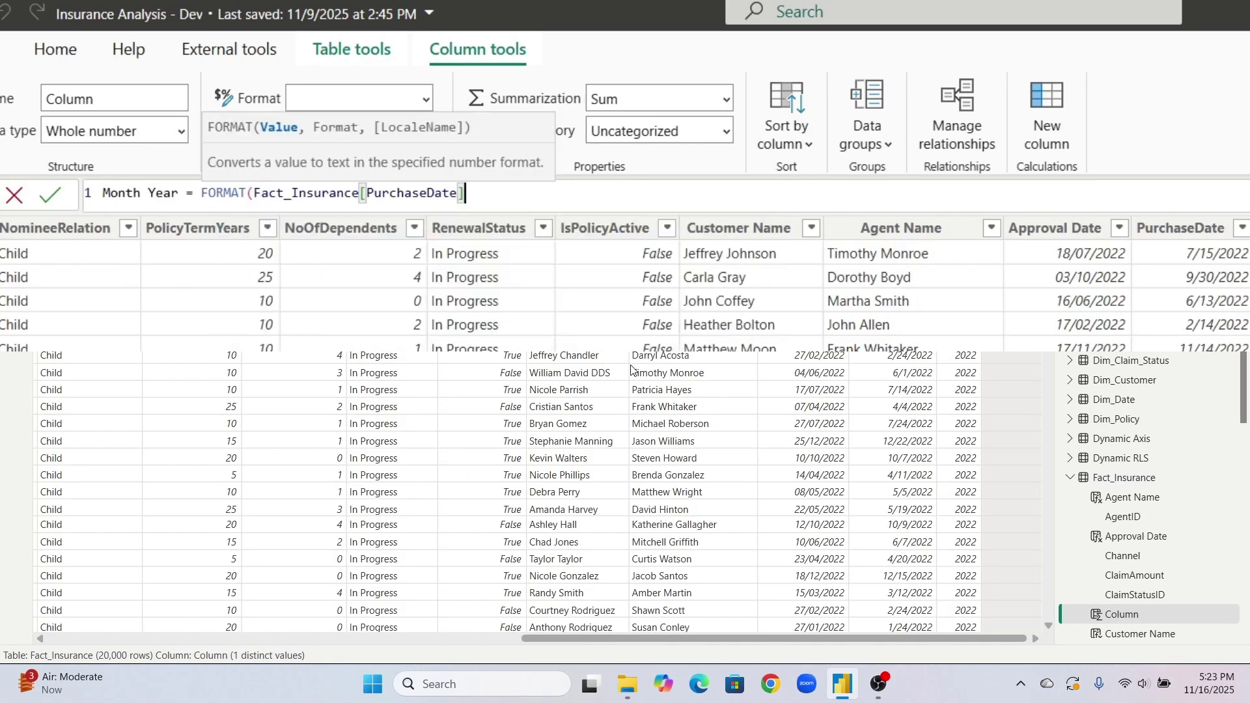
pyautogui.write(',"M')
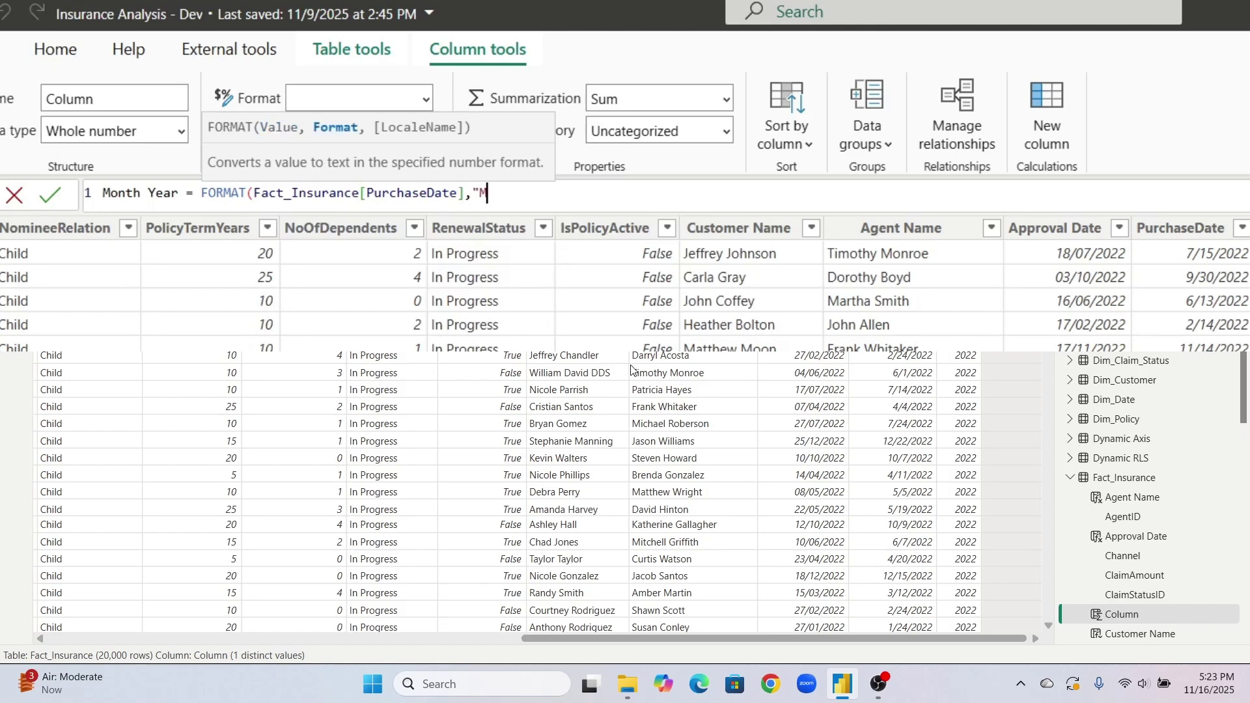
pyautogui.write('MM')
pyautogui.write('-YY")')
pyautogui.press('Return')
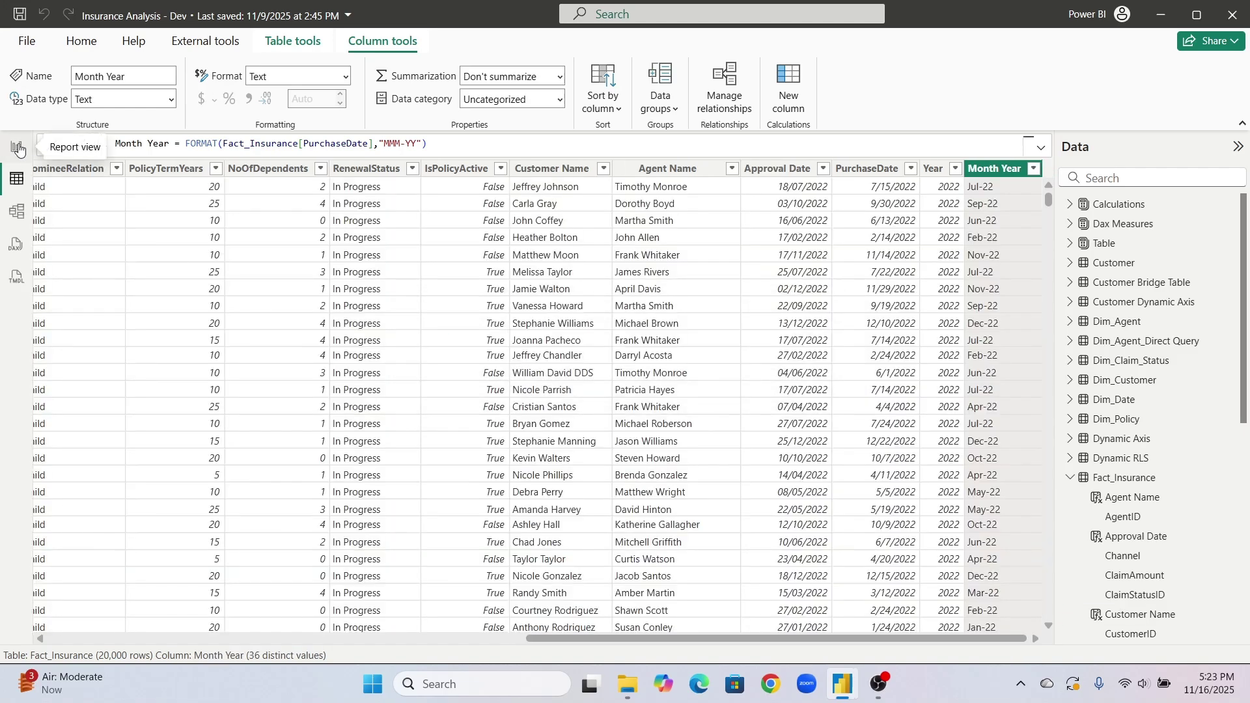
pyautogui.click(19, 149)
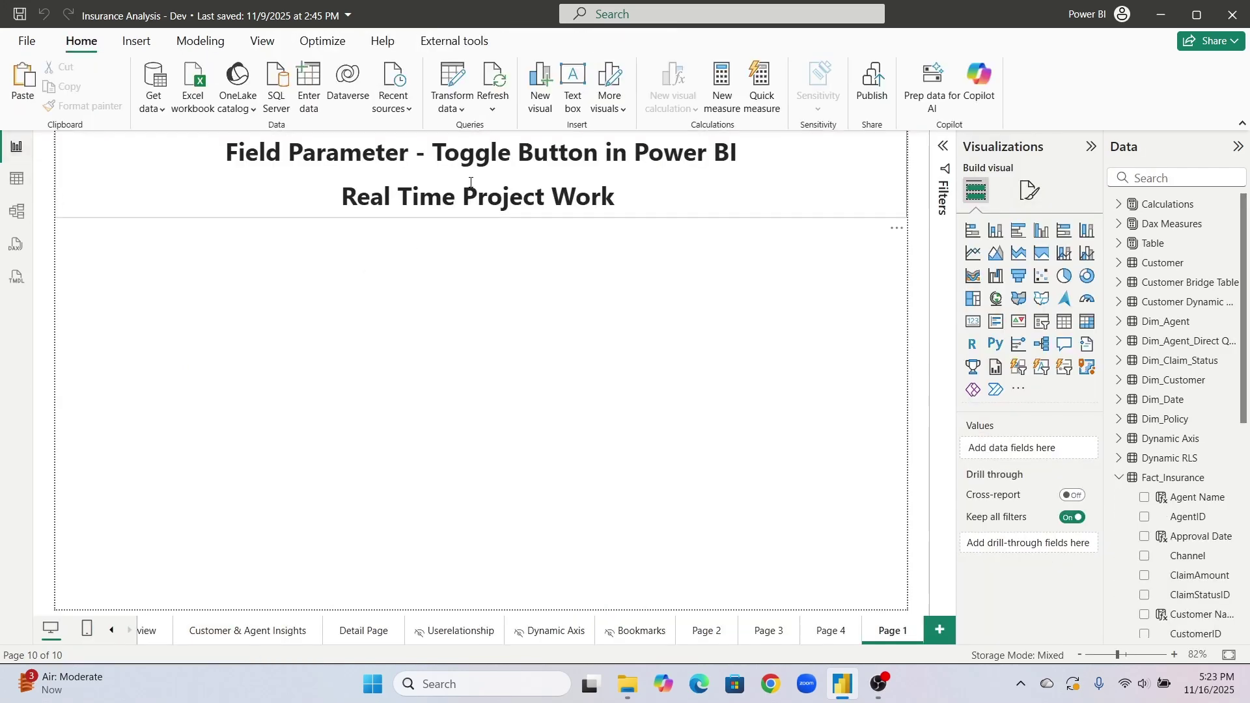
# Start a new fields parameter and expand Fact_Insurance to list its columns.
pyautogui.click(200, 41)
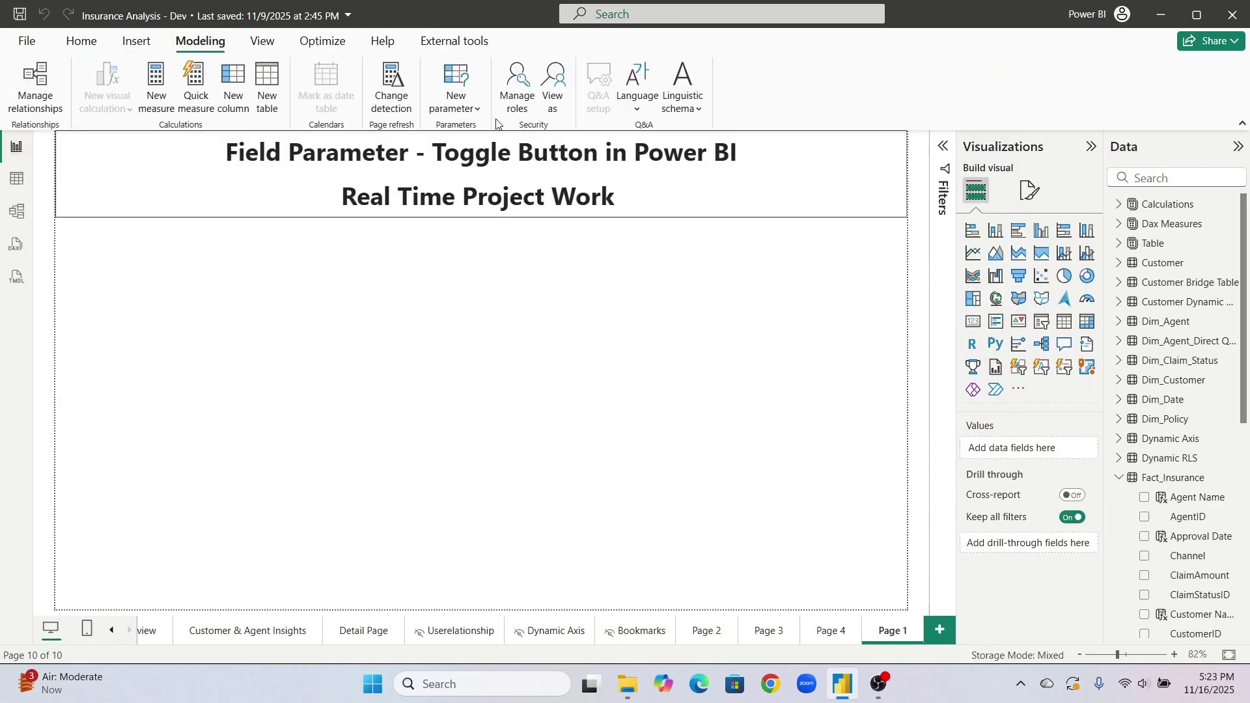
pyautogui.click(466, 114)
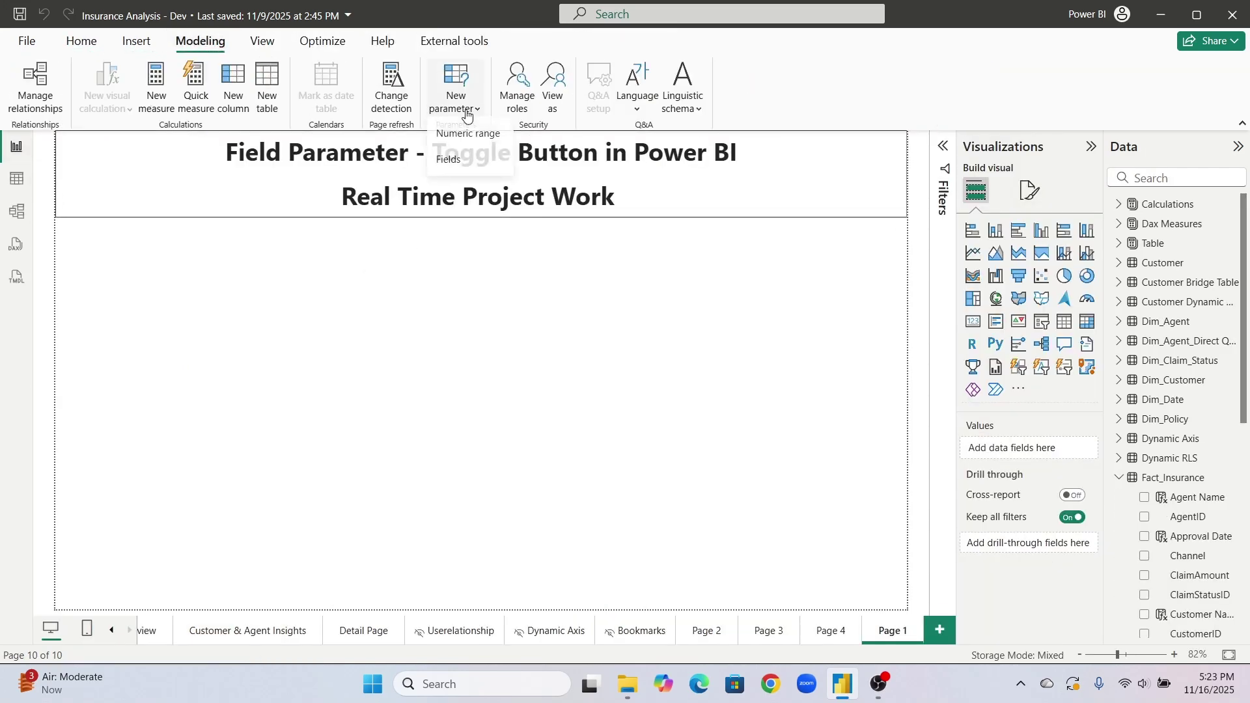
pyautogui.click(447, 162)
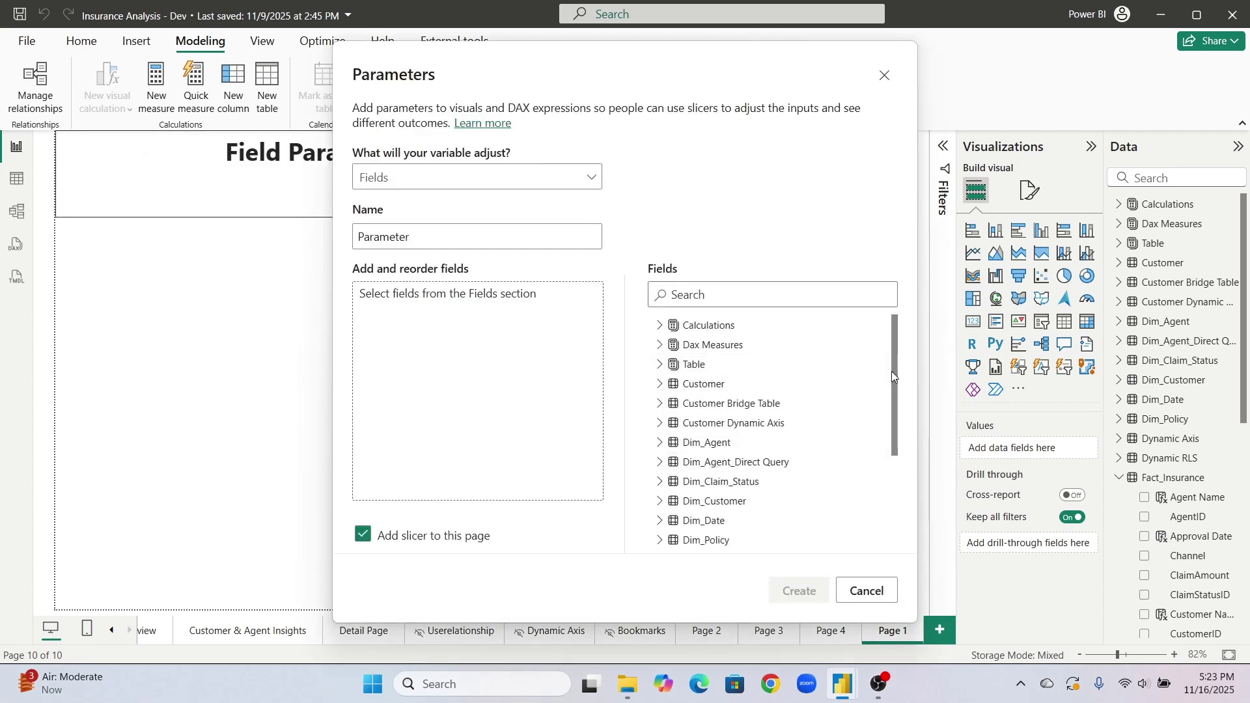
pyautogui.moveTo(892, 374); pyautogui.dragTo(893, 474)
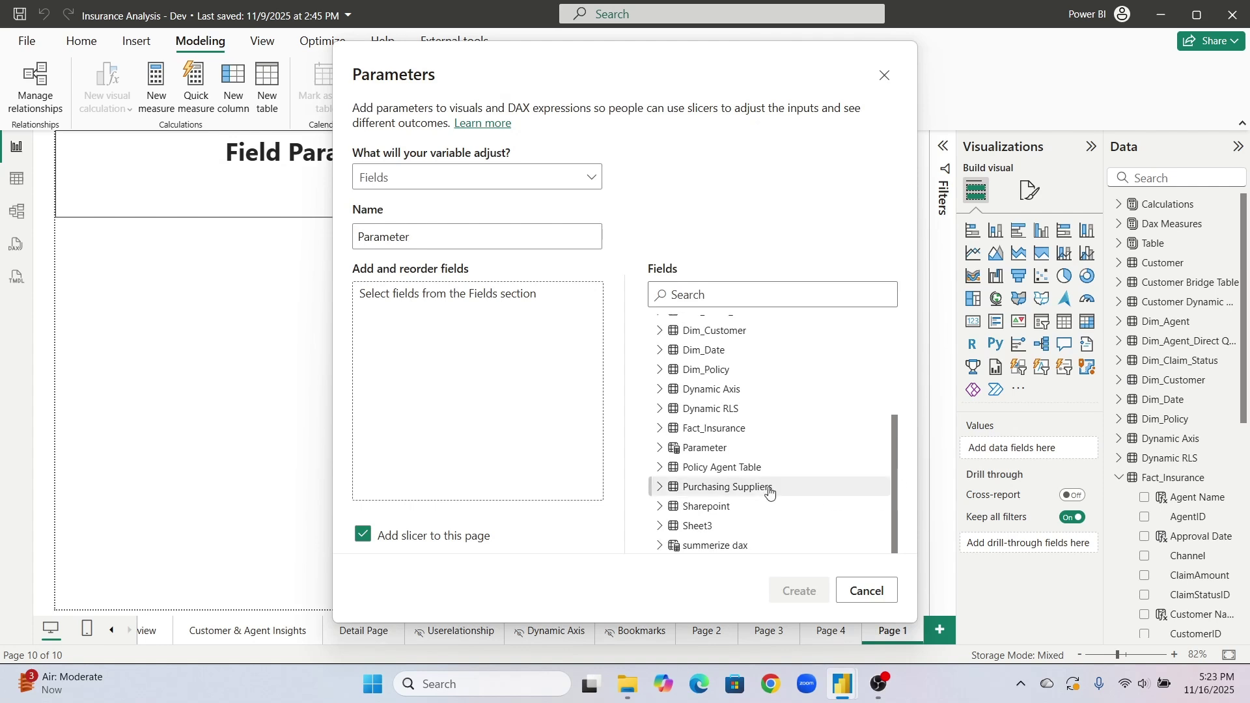
pyautogui.click(659, 430)
pyautogui.moveTo(896, 392); pyautogui.dragTo(897, 508)
# Add Year and Month Year to the parameter, without a page slicer, and create it.
pyautogui.moveTo(714, 473); pyautogui.dragTo(430, 295)
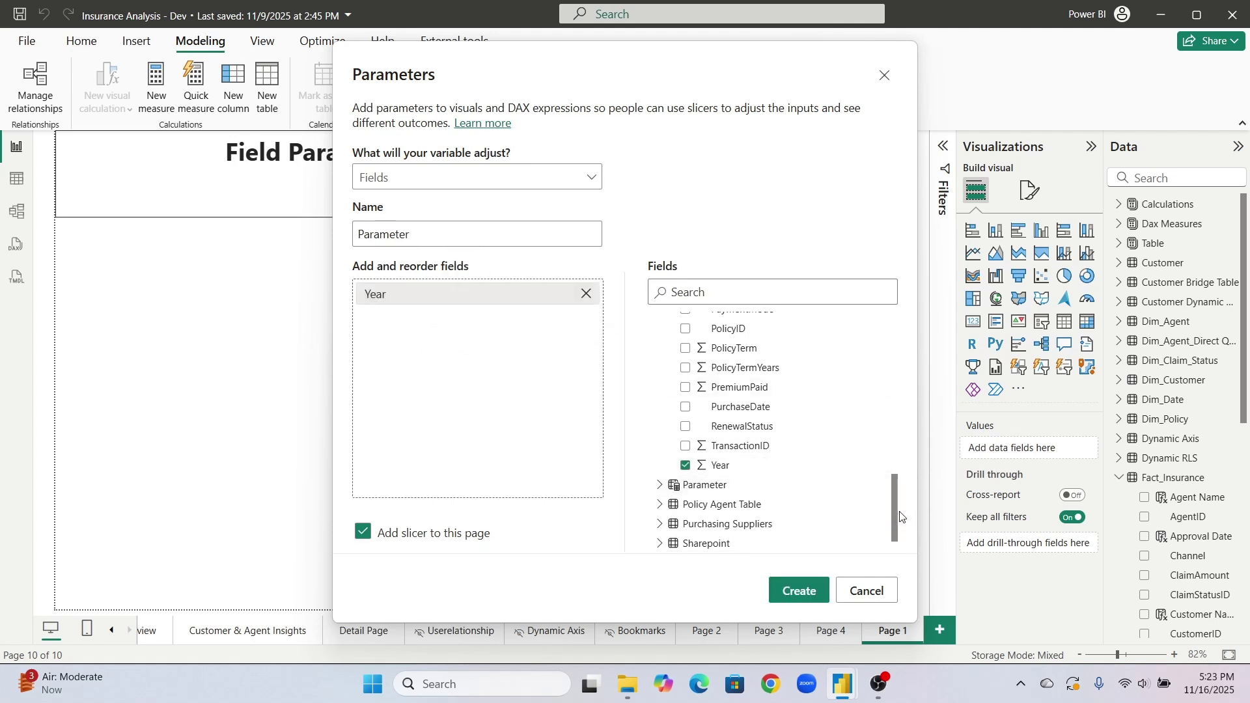
pyautogui.moveTo(893, 507); pyautogui.dragTo(892, 444)
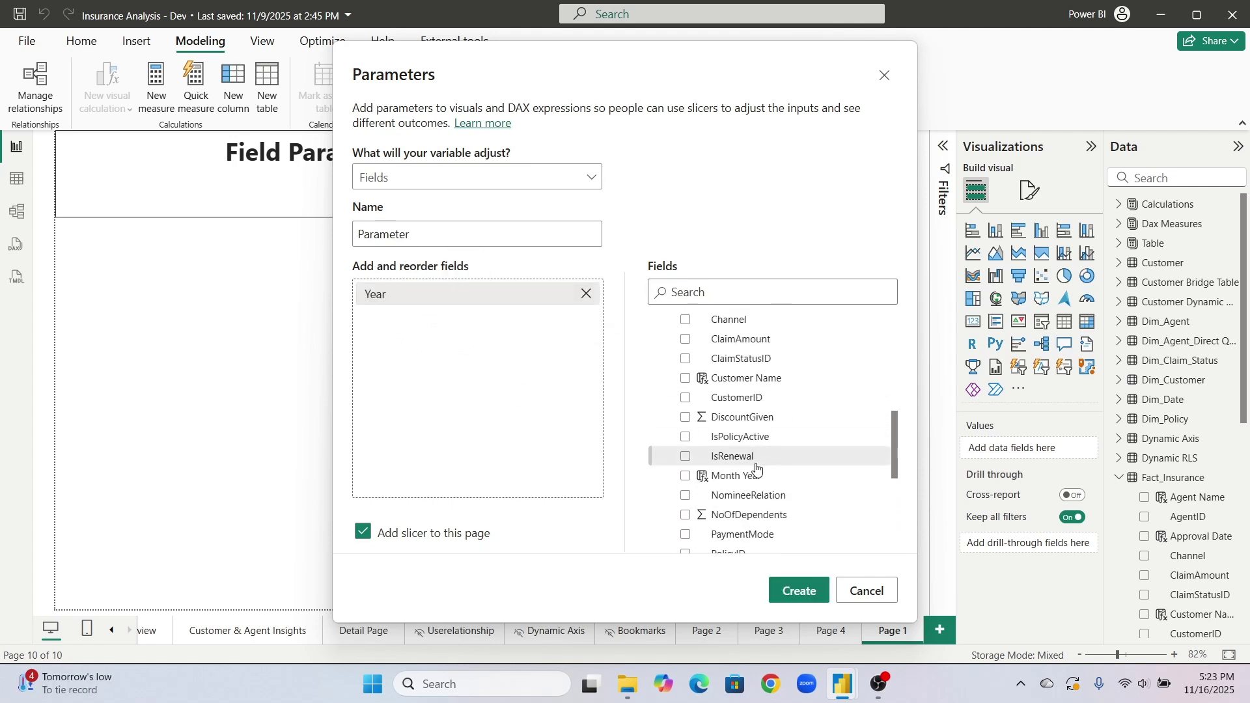
pyautogui.moveTo(748, 475); pyautogui.dragTo(424, 306)
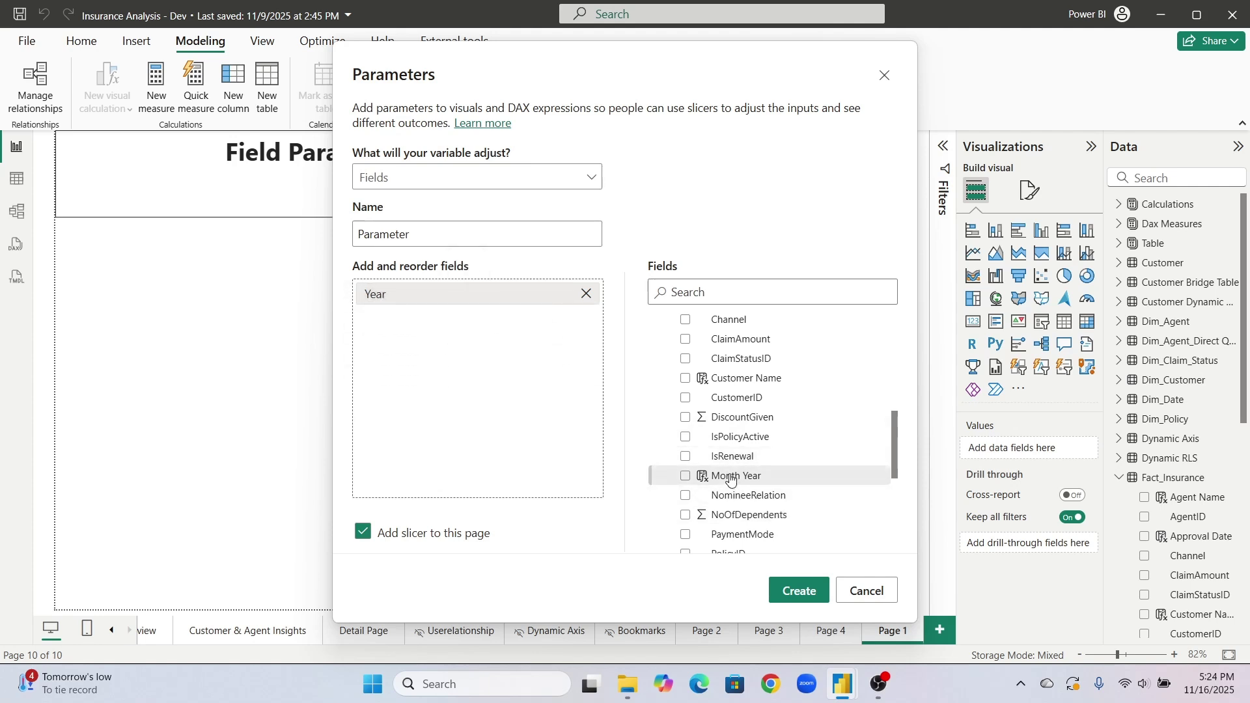
pyautogui.moveTo(731, 480); pyautogui.dragTo(445, 337)
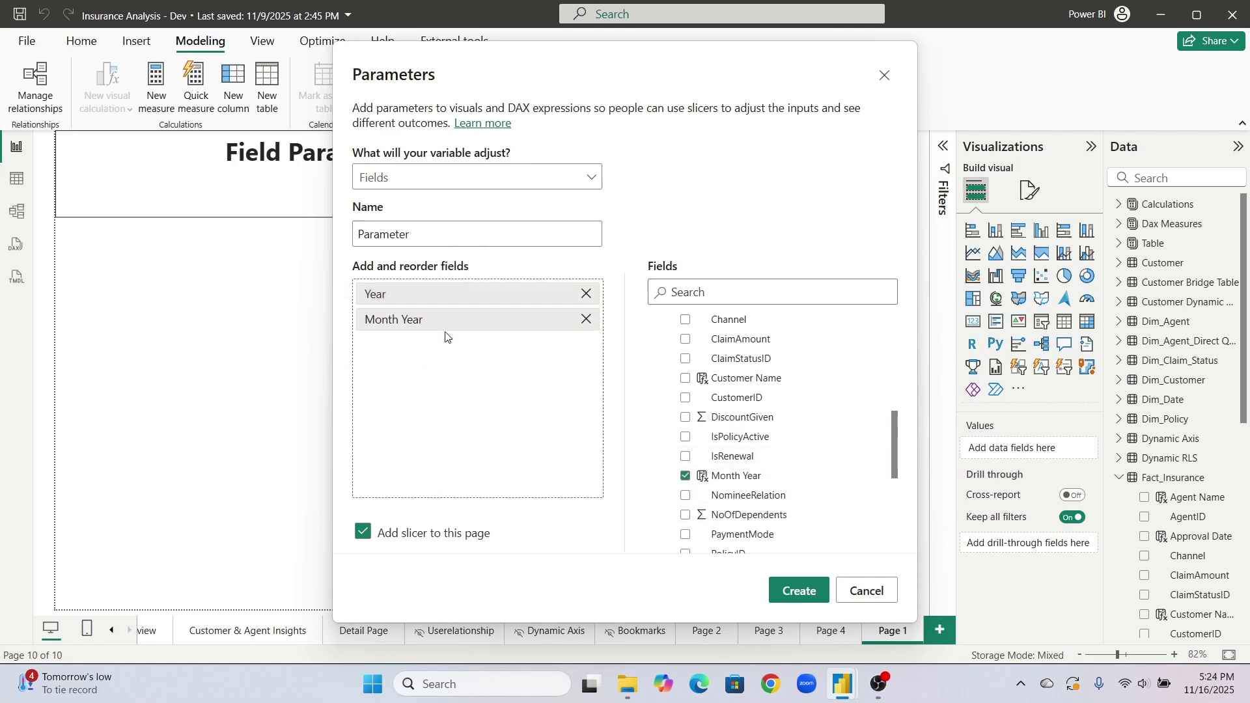
pyautogui.click(363, 534)
pyautogui.click(795, 591)
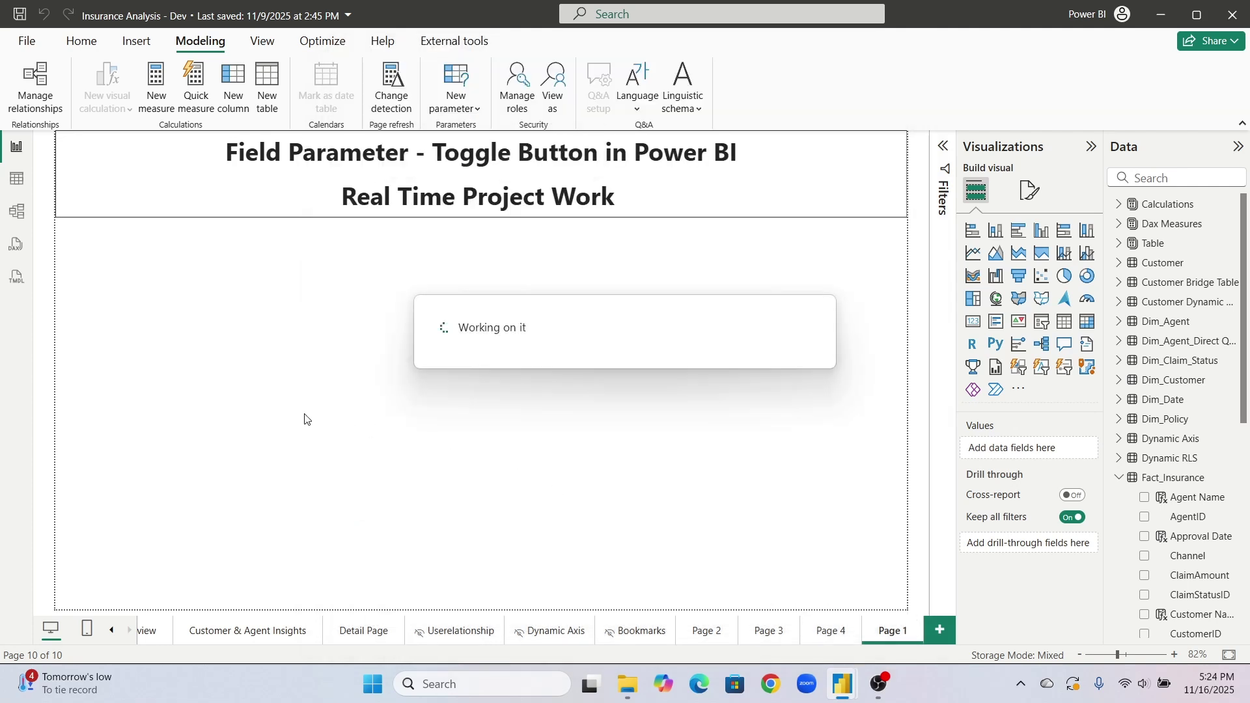
# Add a button slicer filled with Parameter 2's Parameter field.
pyautogui.click(339, 380)
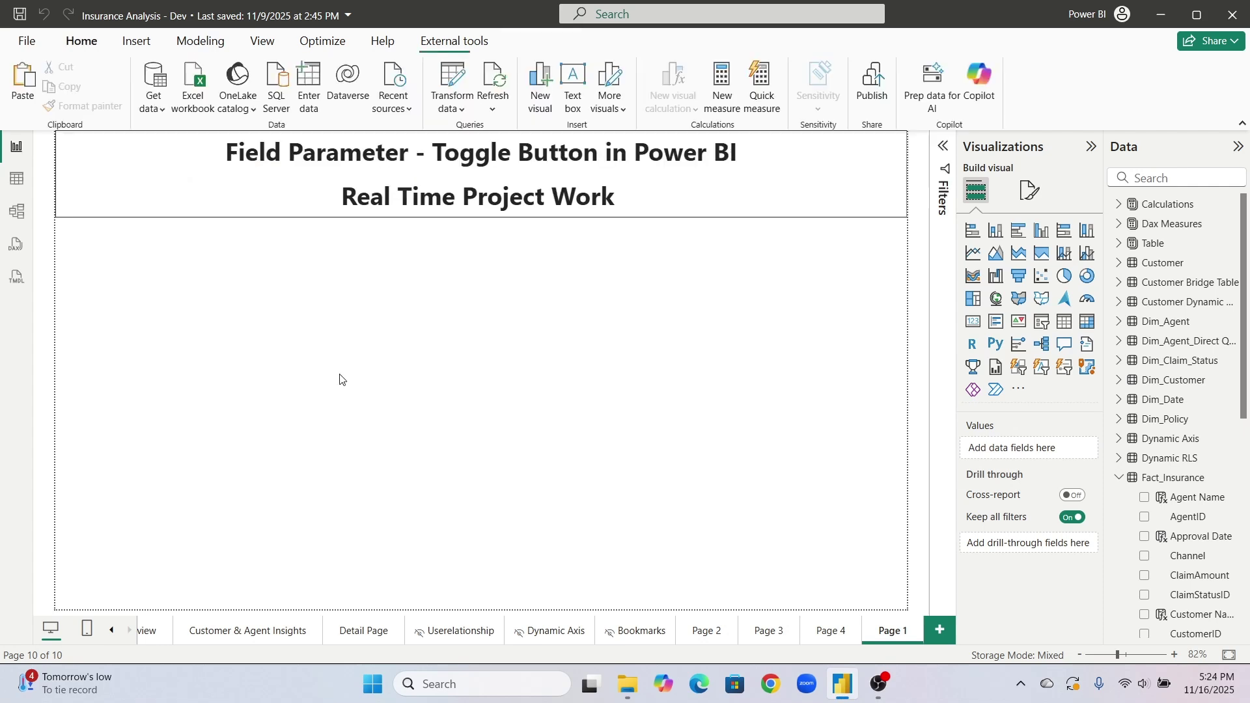
pyautogui.click(1019, 371)
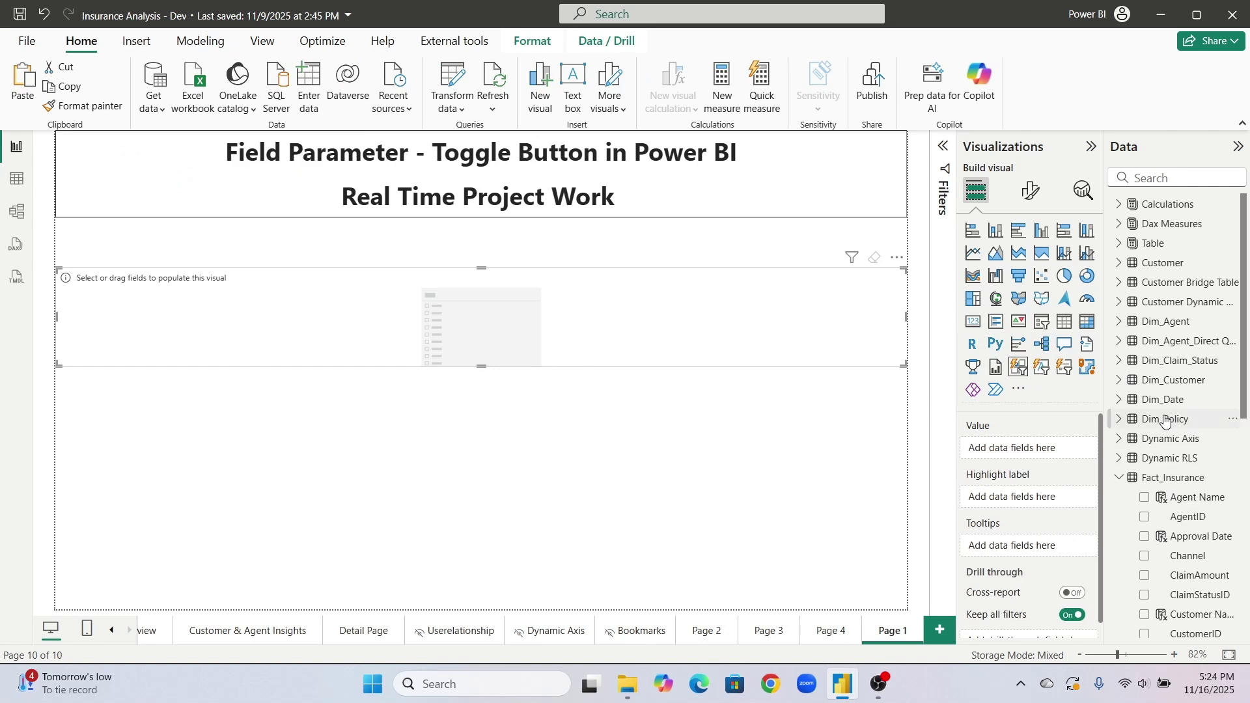
pyautogui.click(1120, 478)
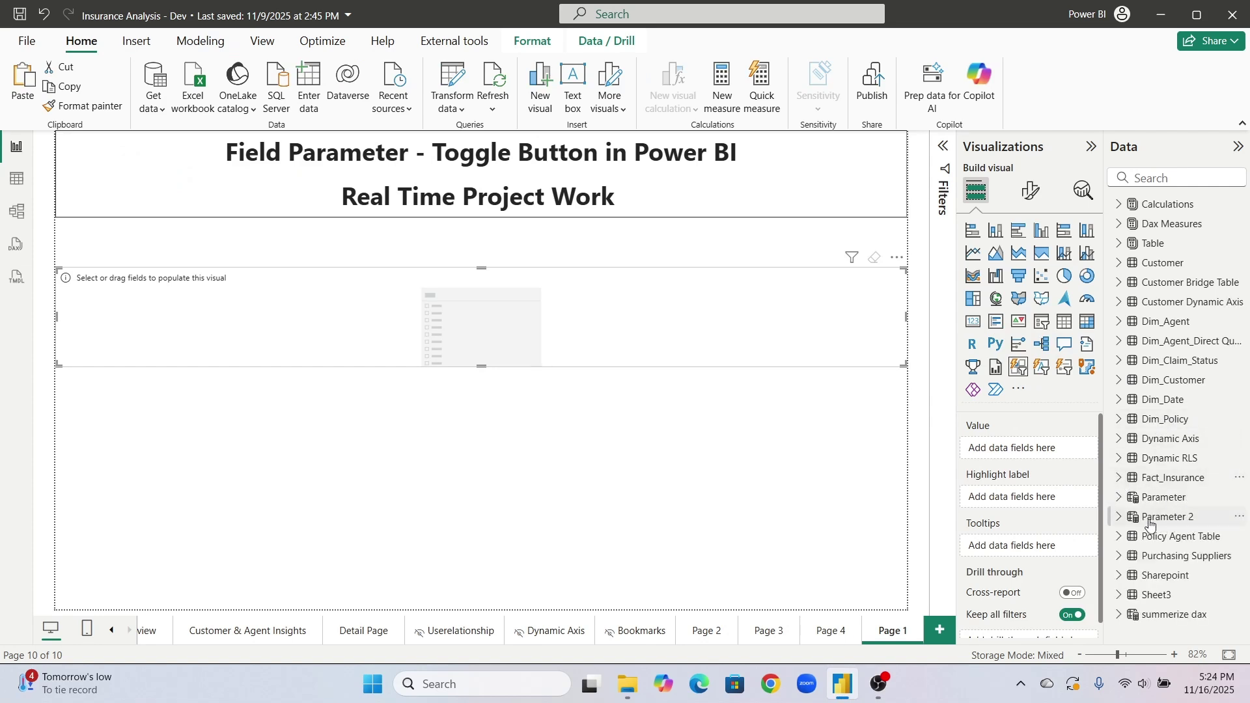
pyautogui.click(1120, 517)
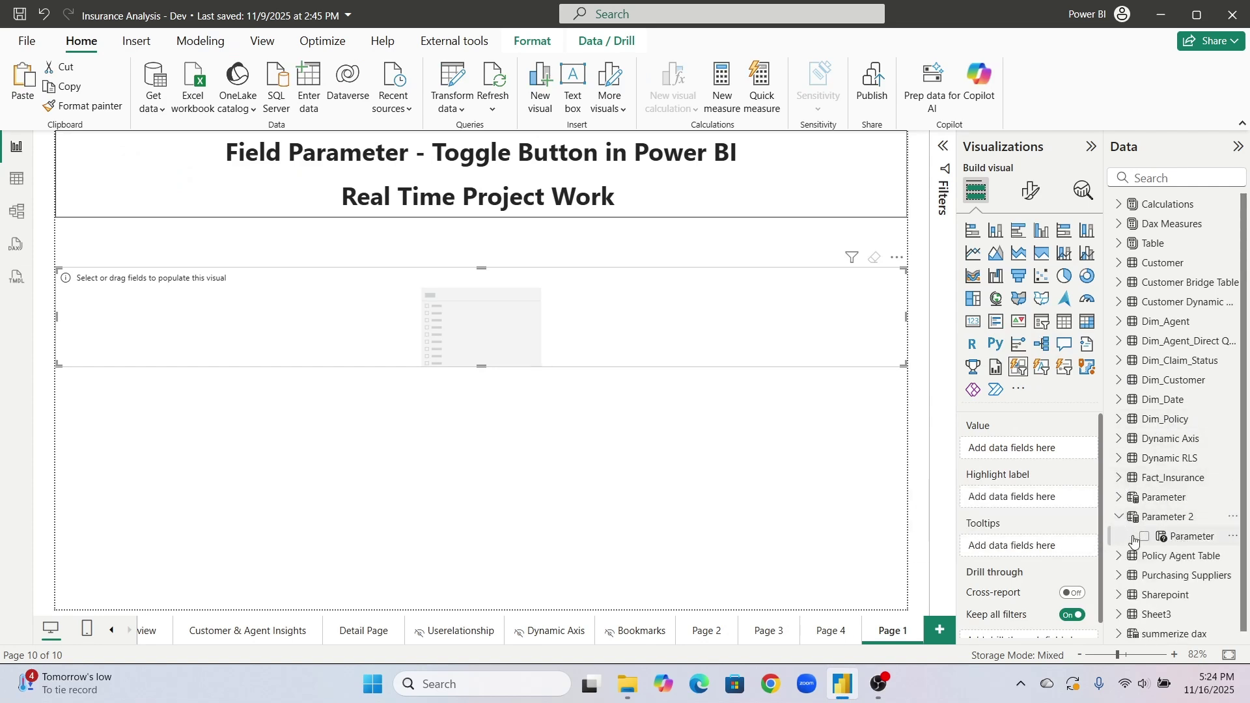
pyautogui.click(1146, 539)
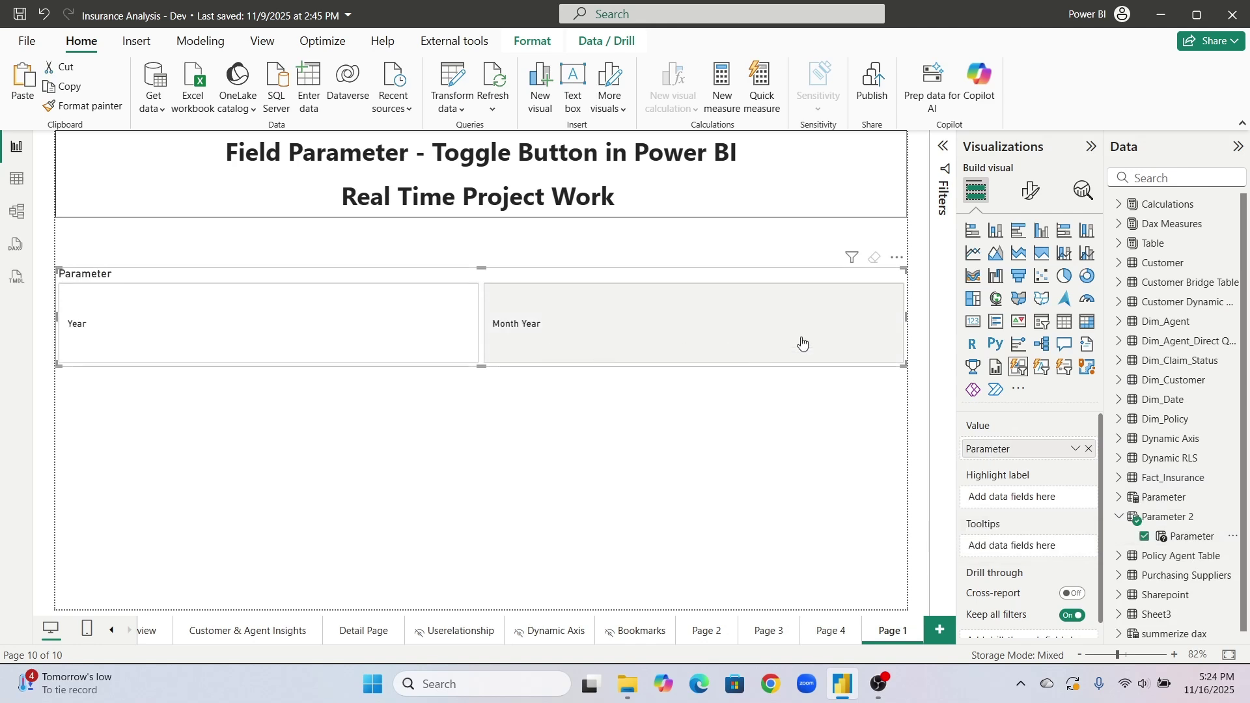
# Resize the Parameter slicer to a small box about 310 px wide.
pyautogui.click(910, 319)
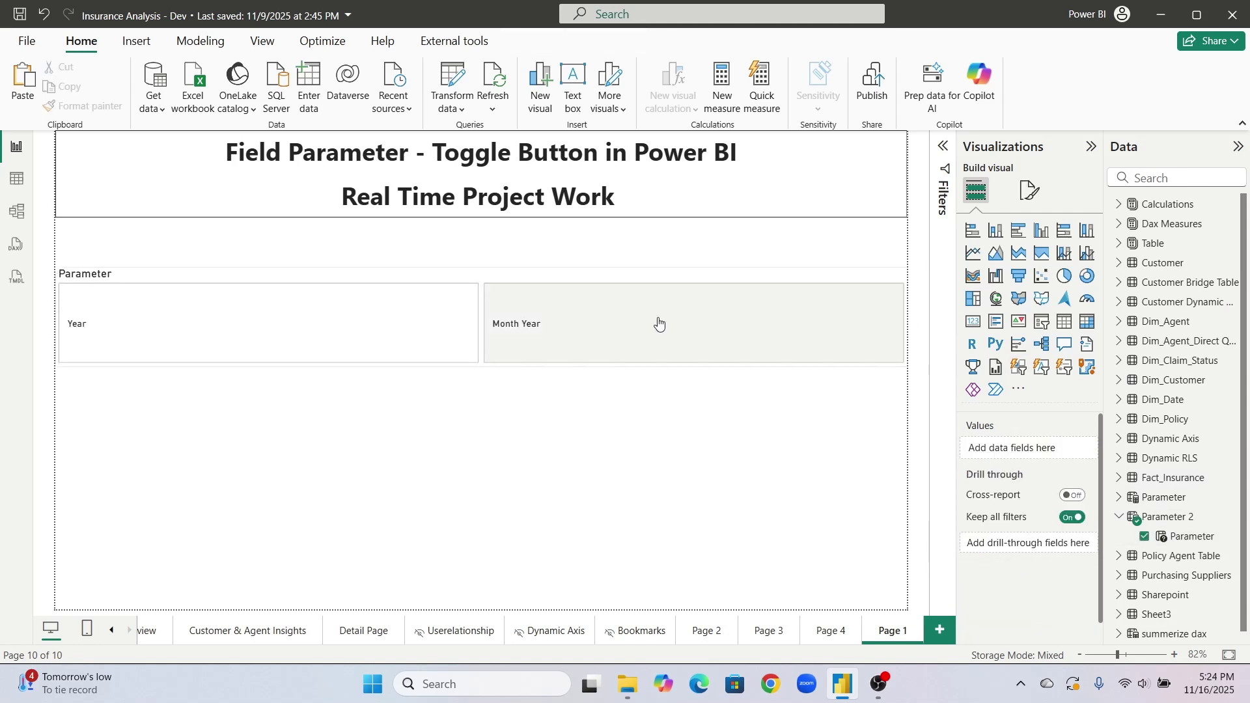
pyautogui.click(887, 315)
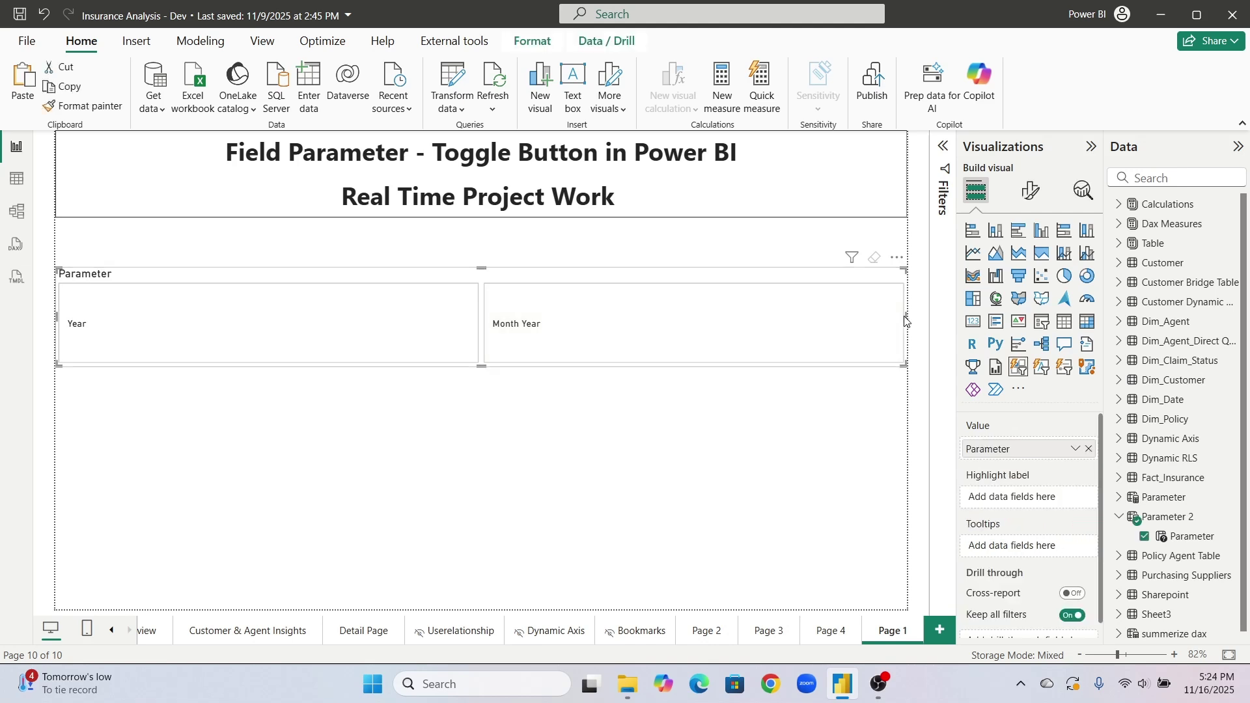
pyautogui.moveTo(906, 315); pyautogui.dragTo(252, 317)
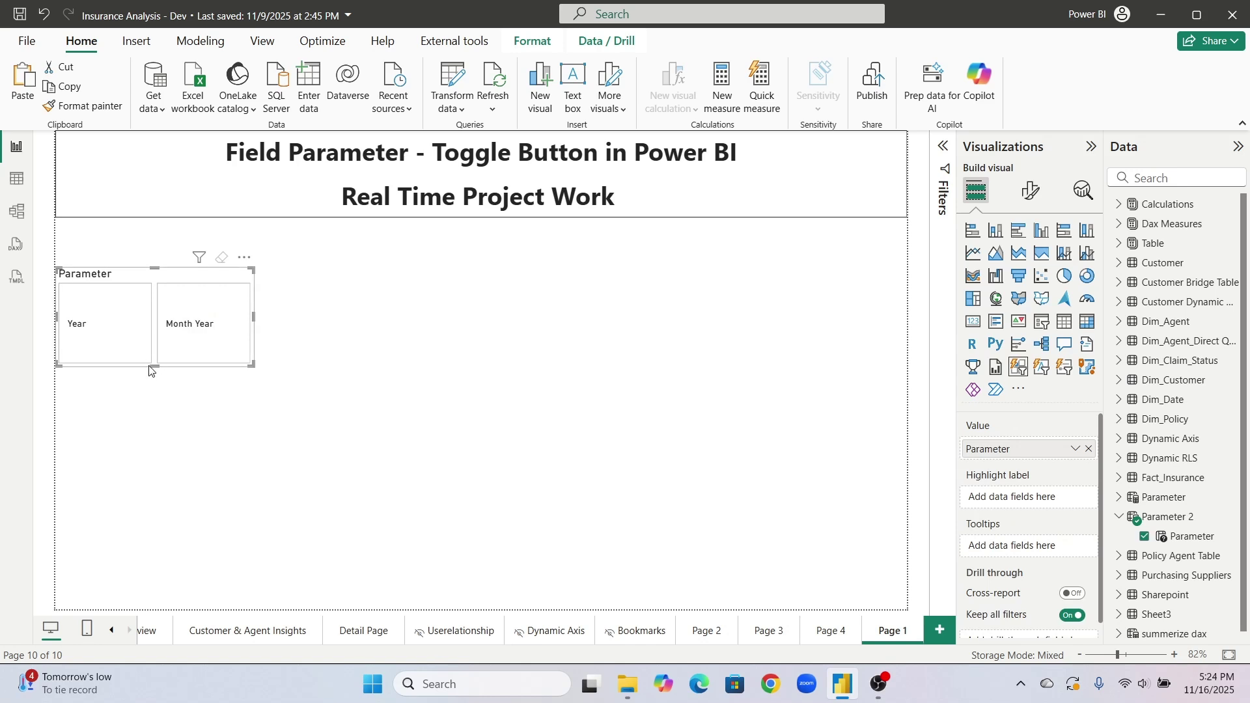
pyautogui.moveTo(156, 366); pyautogui.dragTo(146, 317)
# Add a column chart with ClaimAmount on the Y-axis and Parameter on the X-axis.
pyautogui.click(328, 317)
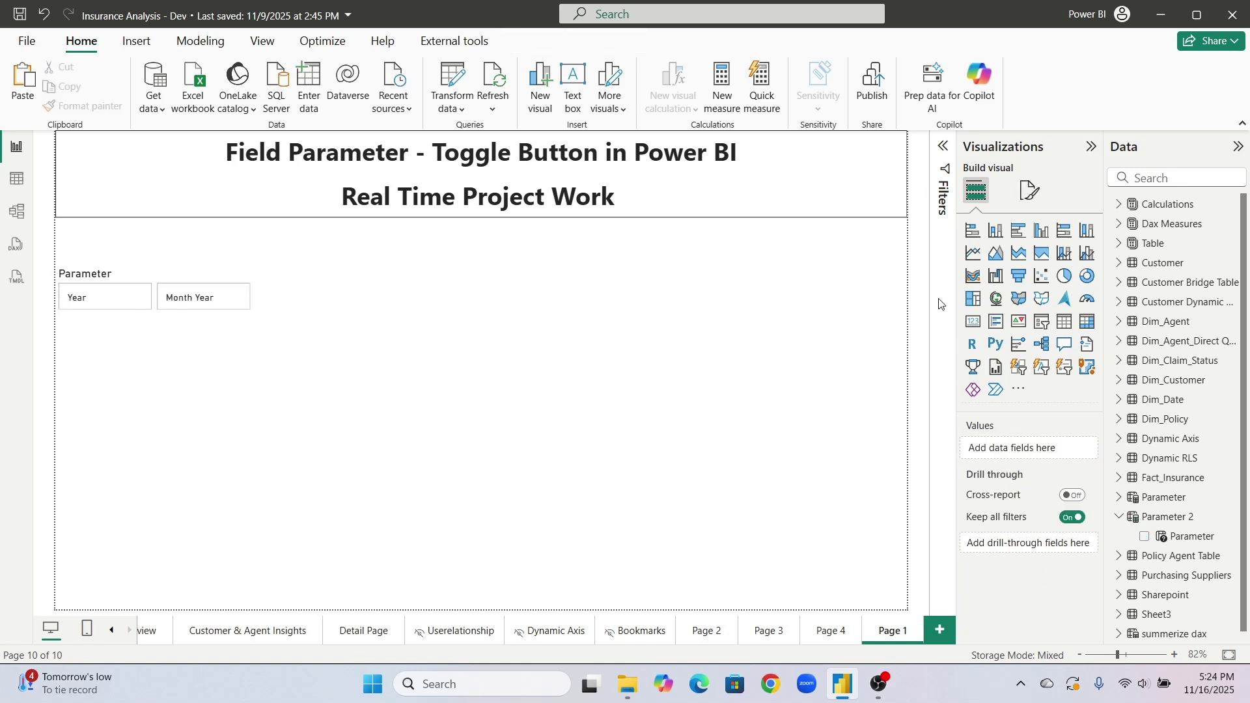
pyautogui.click(994, 232)
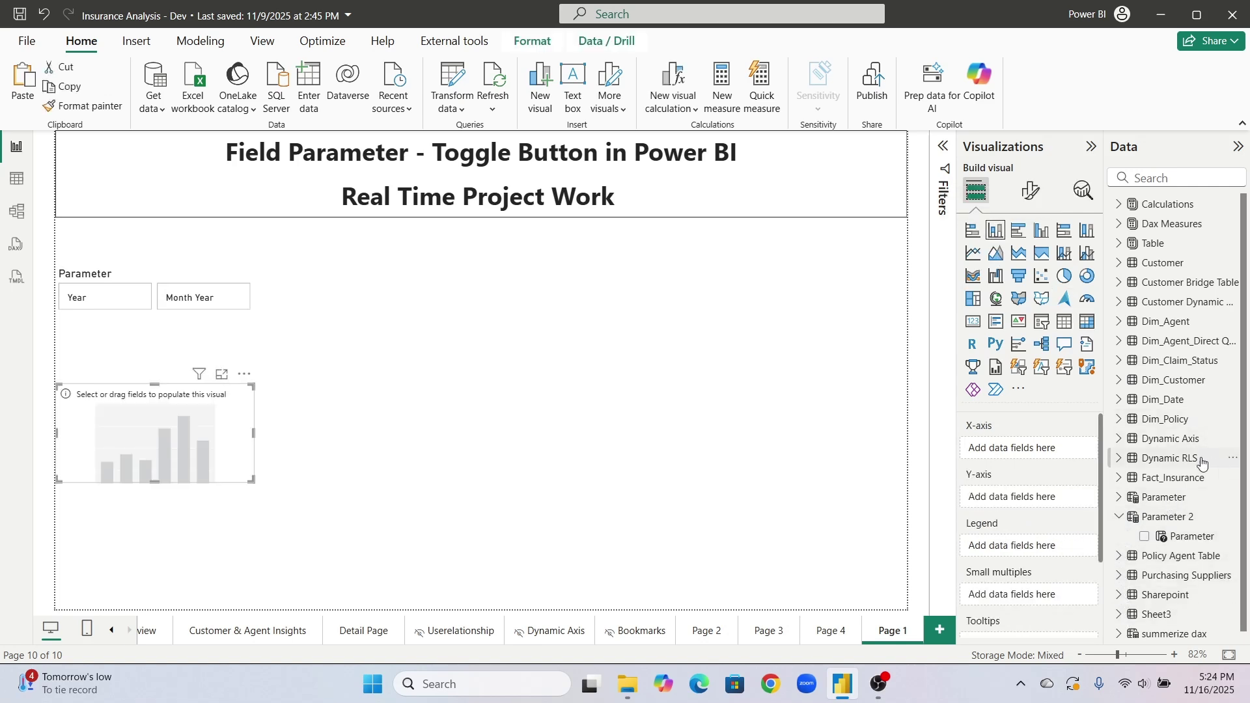
pyautogui.click(1120, 479)
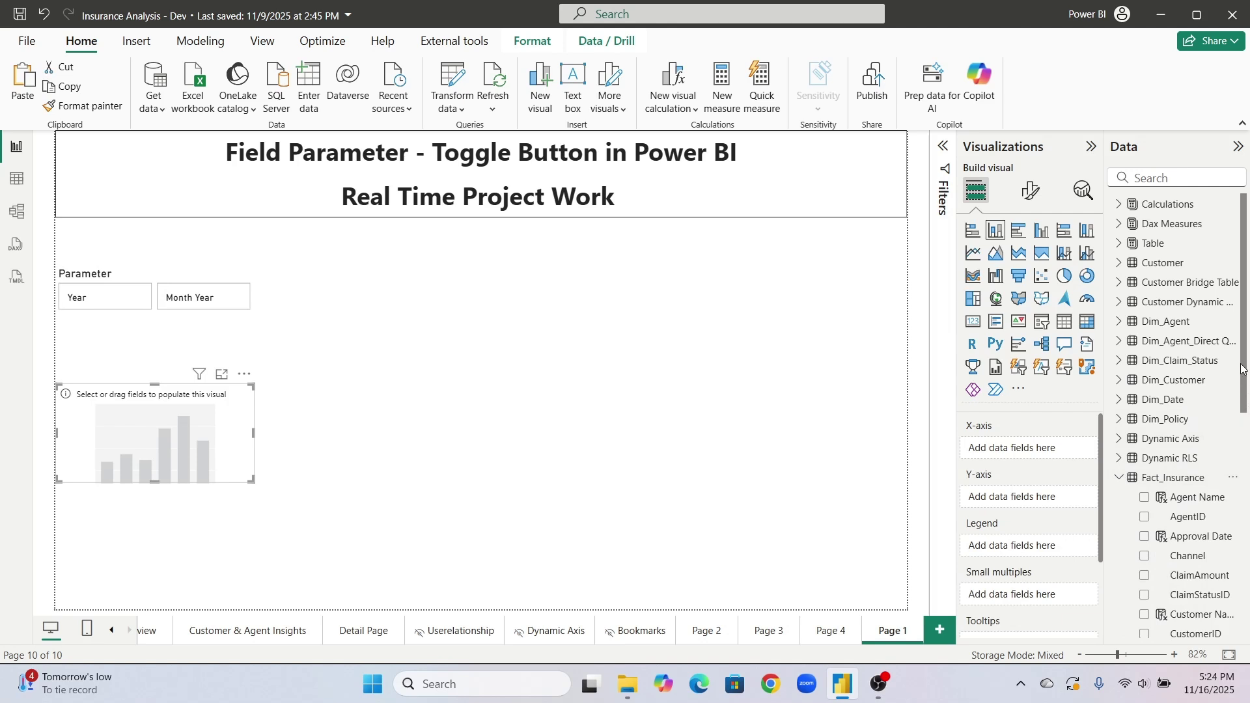
pyautogui.moveTo(1244, 371); pyautogui.dragTo(1246, 477)
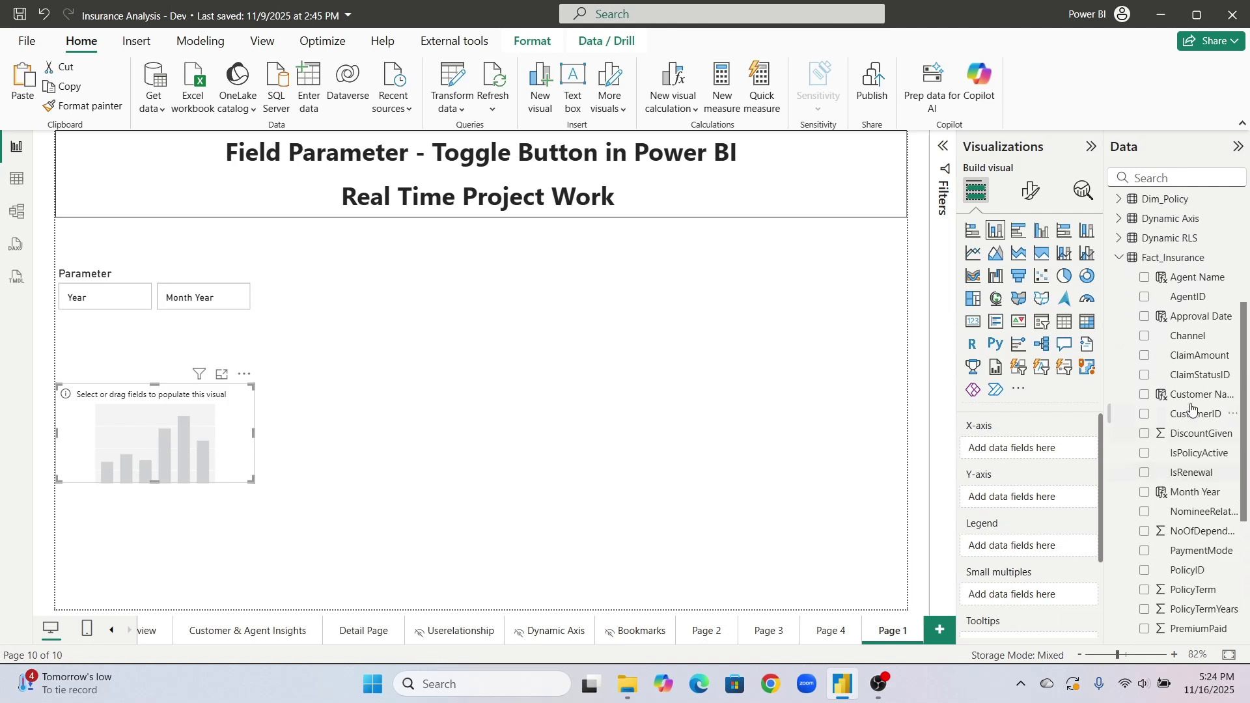
pyautogui.moveTo(1174, 359); pyautogui.dragTo(1023, 498)
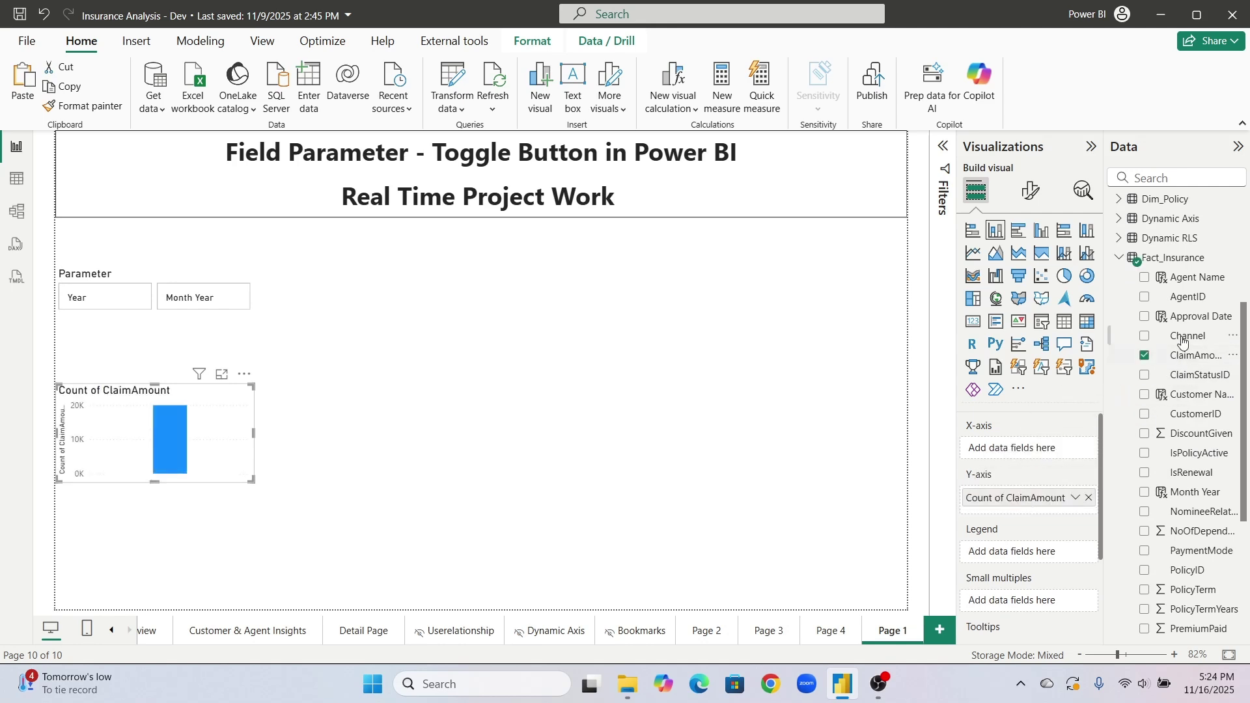
pyautogui.click(1123, 259)
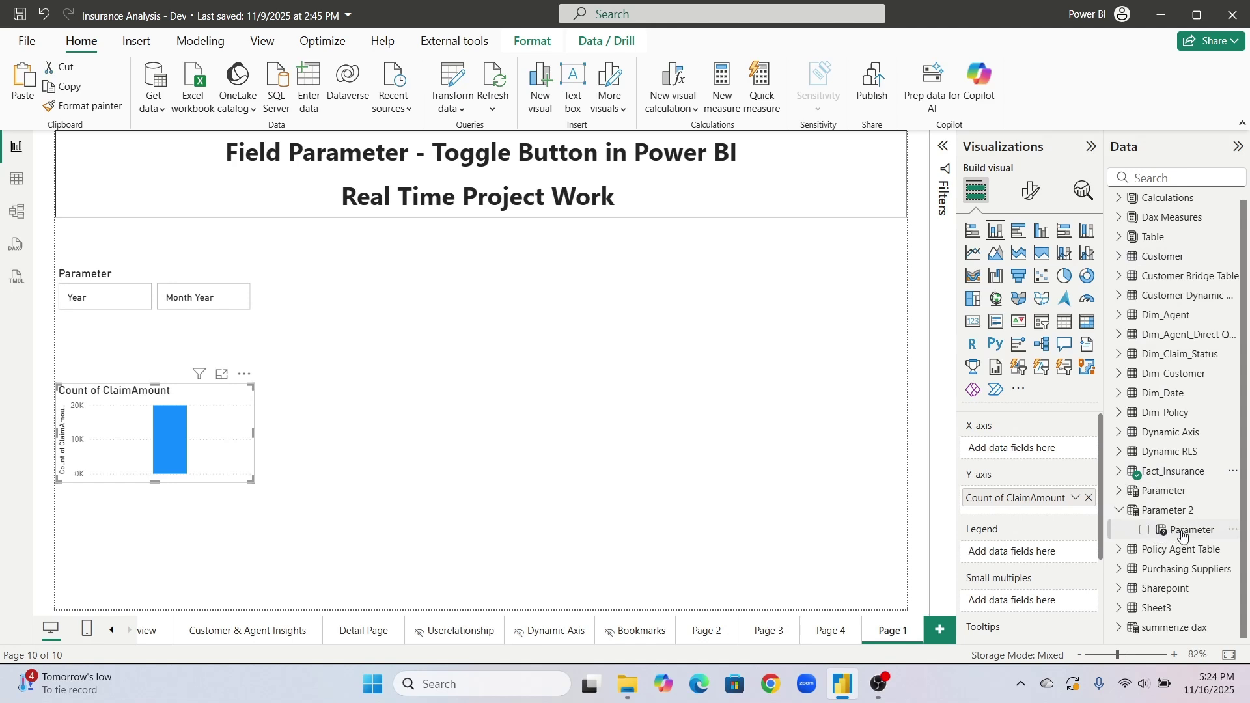
pyautogui.moveTo(1183, 535); pyautogui.dragTo(1046, 450)
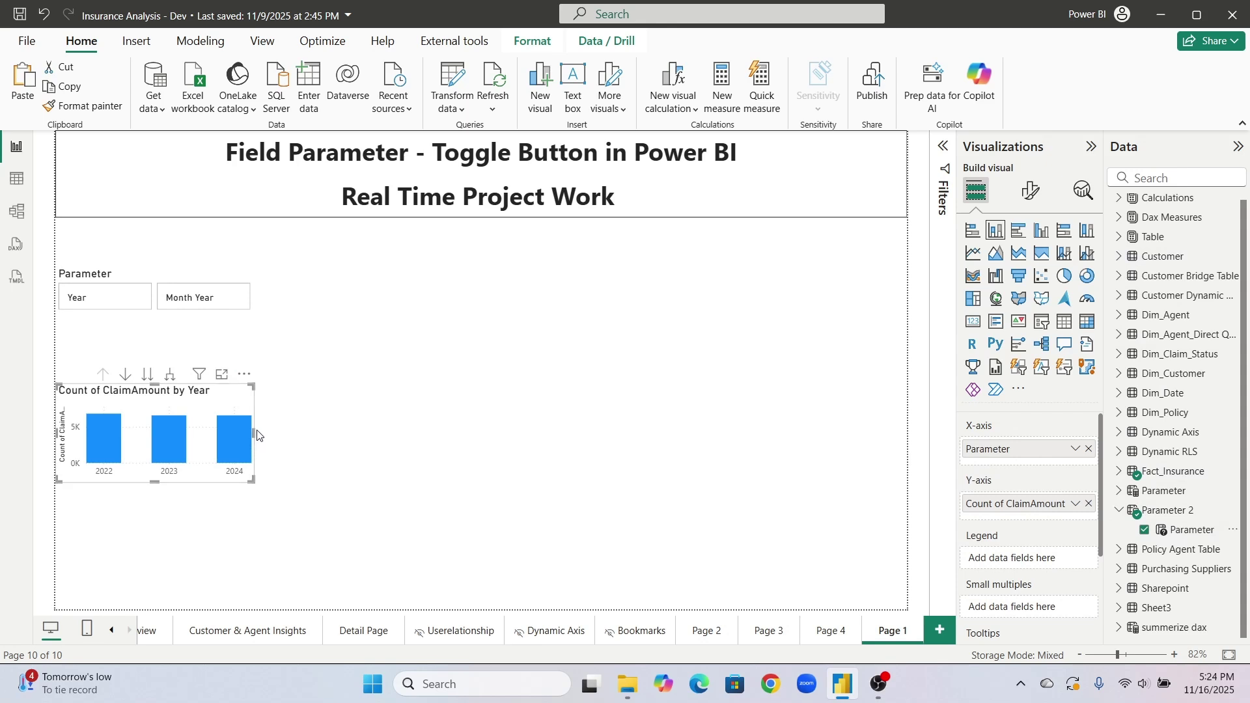
# Enlarge the column chart and toggle it to Month Year.
pyautogui.moveTo(255, 427)
pyautogui.moveTo(252, 482); pyautogui.dragTo(470, 547)
pyautogui.click(207, 301)
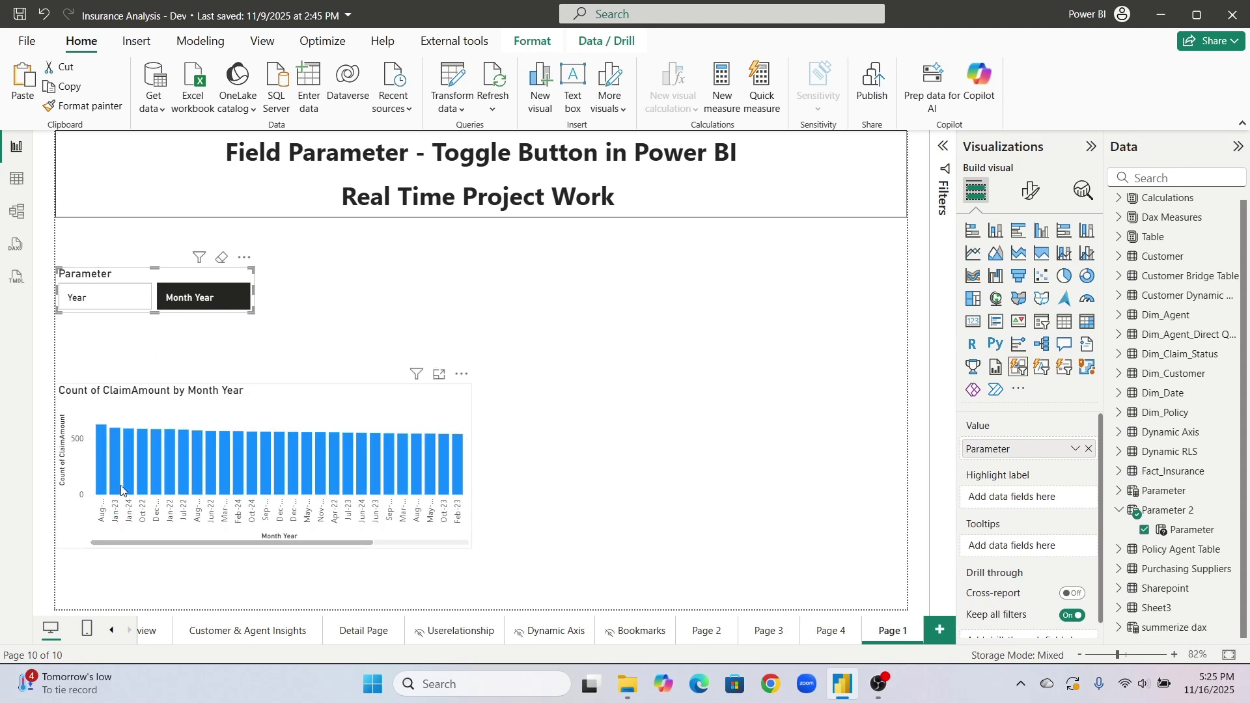
# Switch back to Year and turn on data labels for the ClaimAmount chart.
pyautogui.click(128, 308)
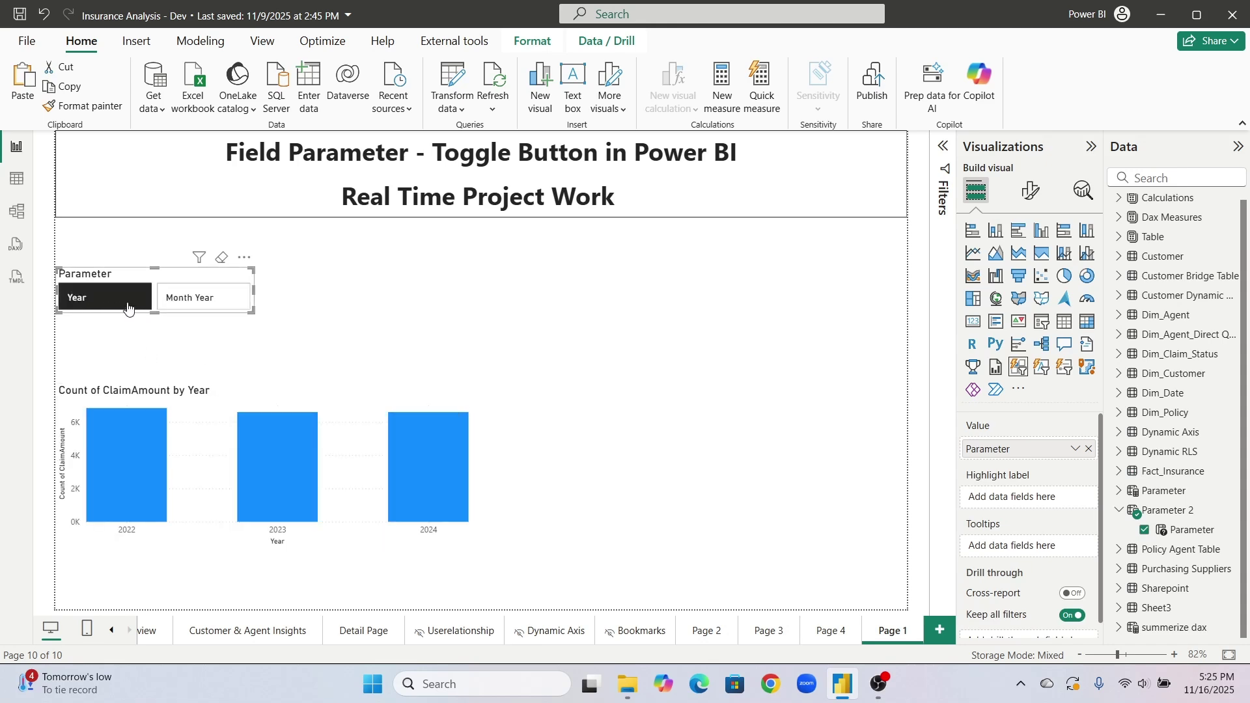
pyautogui.click(255, 398)
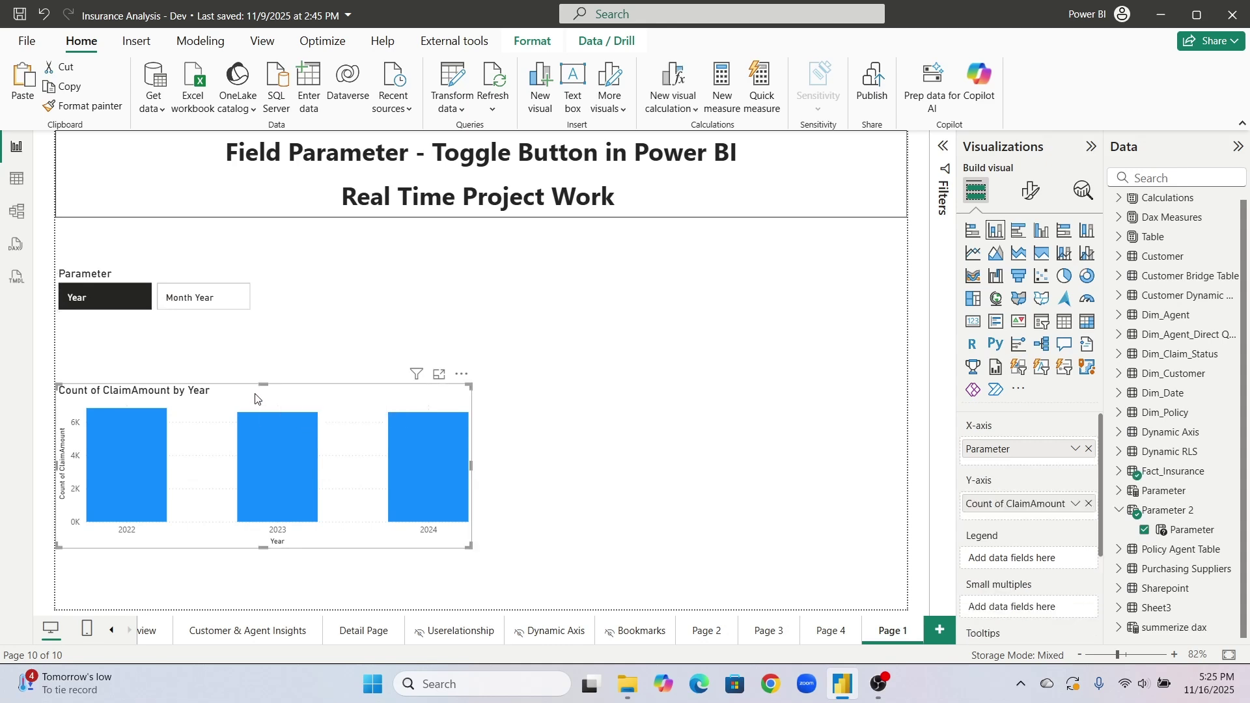
pyautogui.click(1030, 190)
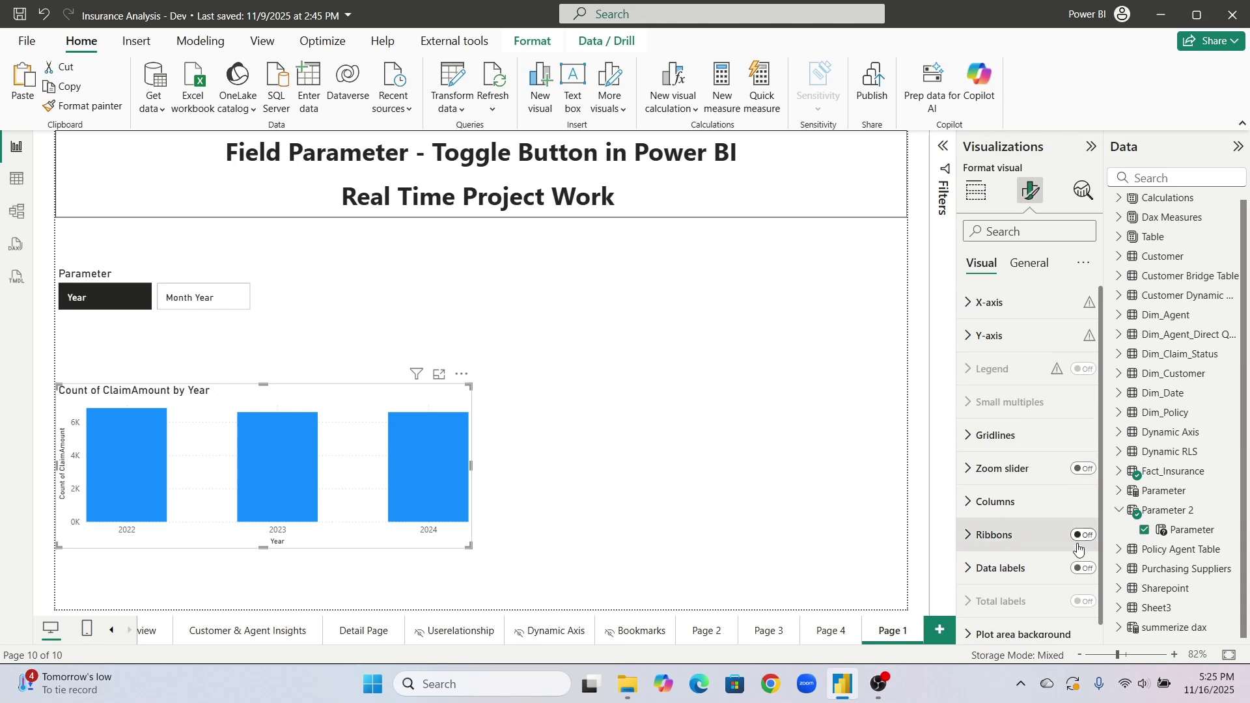
pyautogui.click(1091, 568)
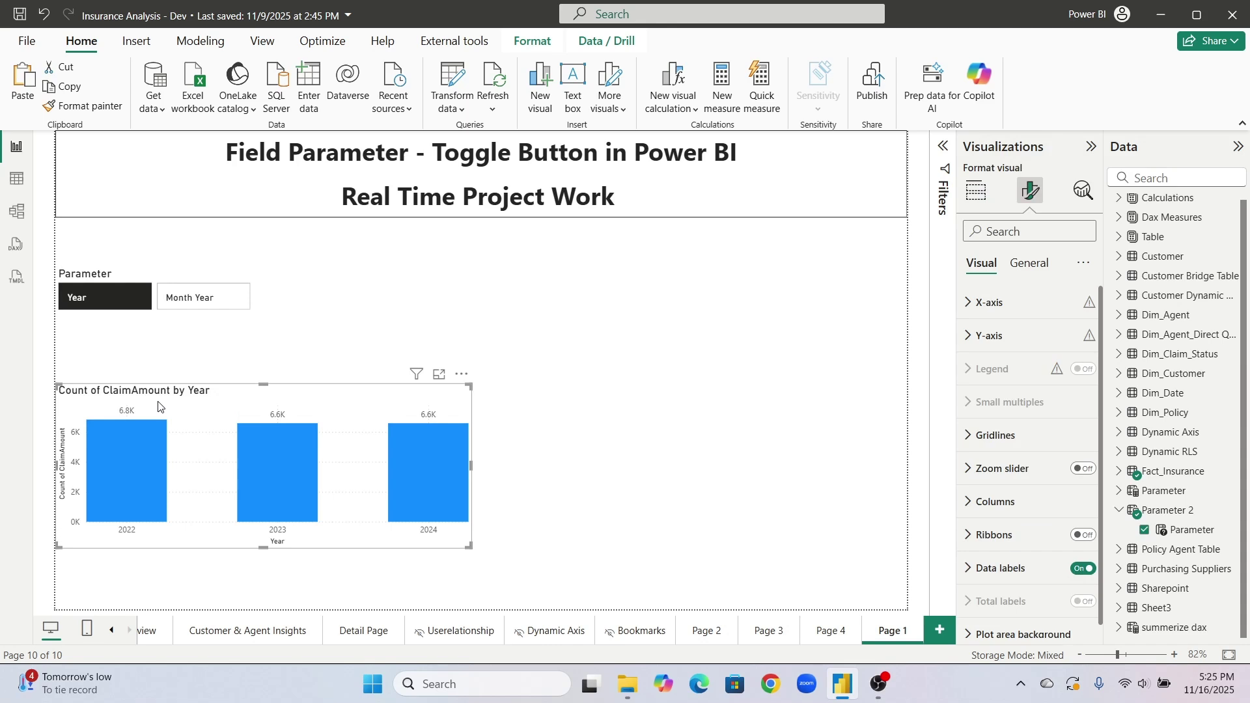
# Toggle the chart to Month Year and back to Year to check the labels.
pyautogui.click(198, 300)
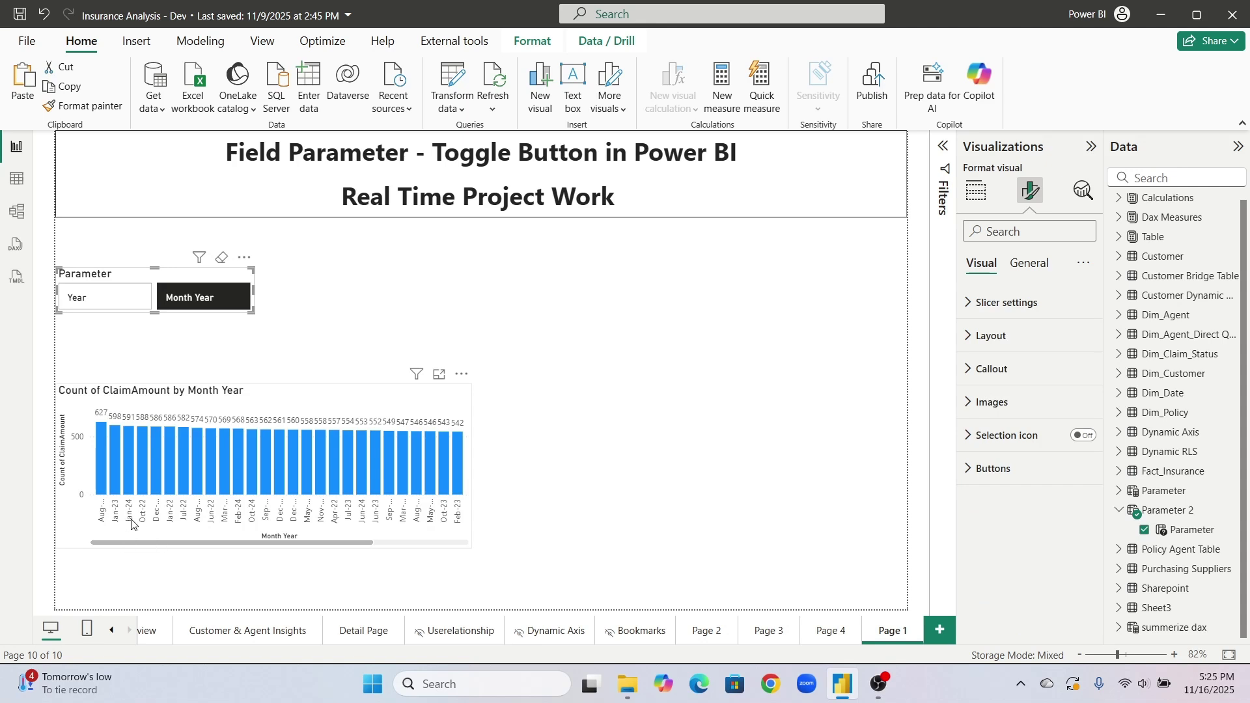
pyautogui.click(129, 310)
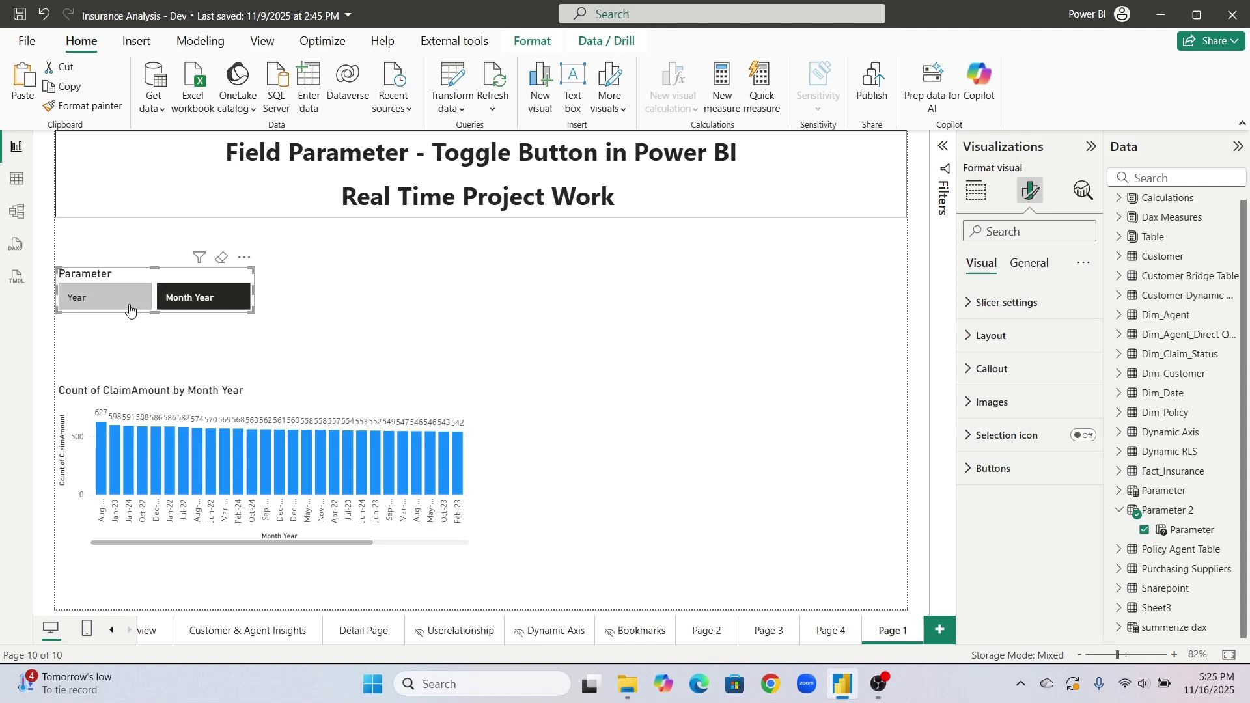
pyautogui.click(839, 300)
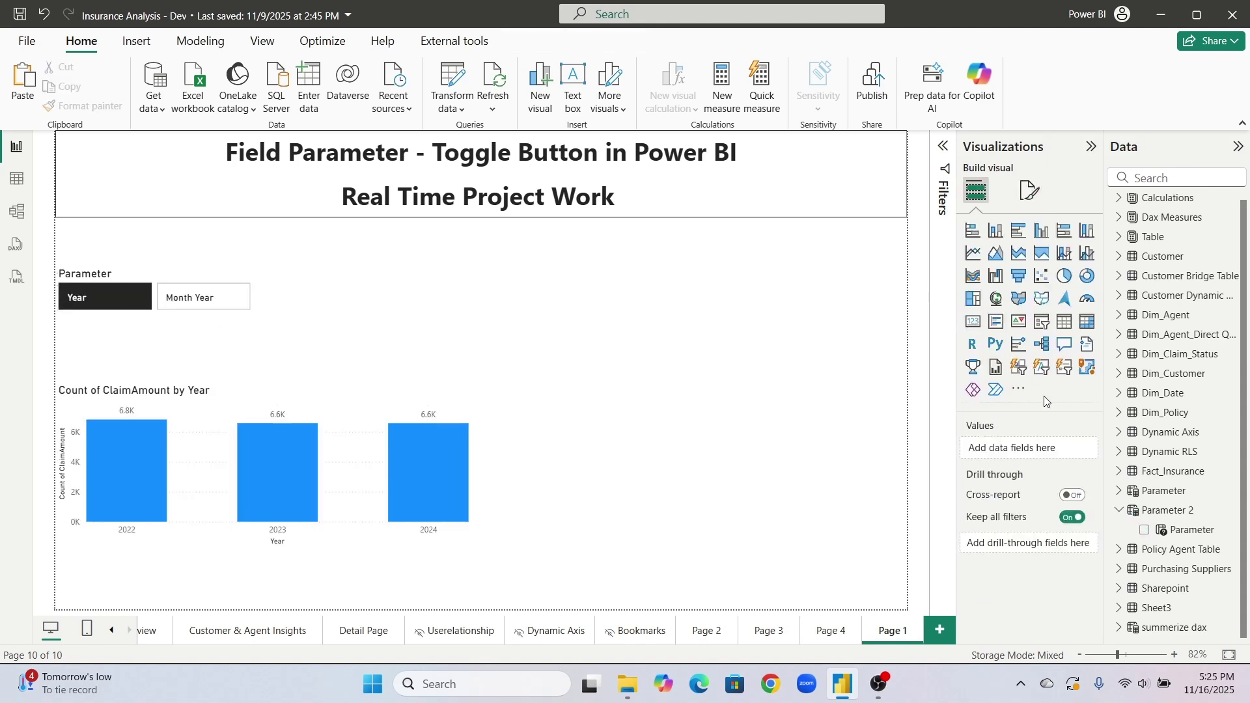
# Add another button slicer using Fact_Insurance's Year and Month Year fields.
pyautogui.click(1040, 325)
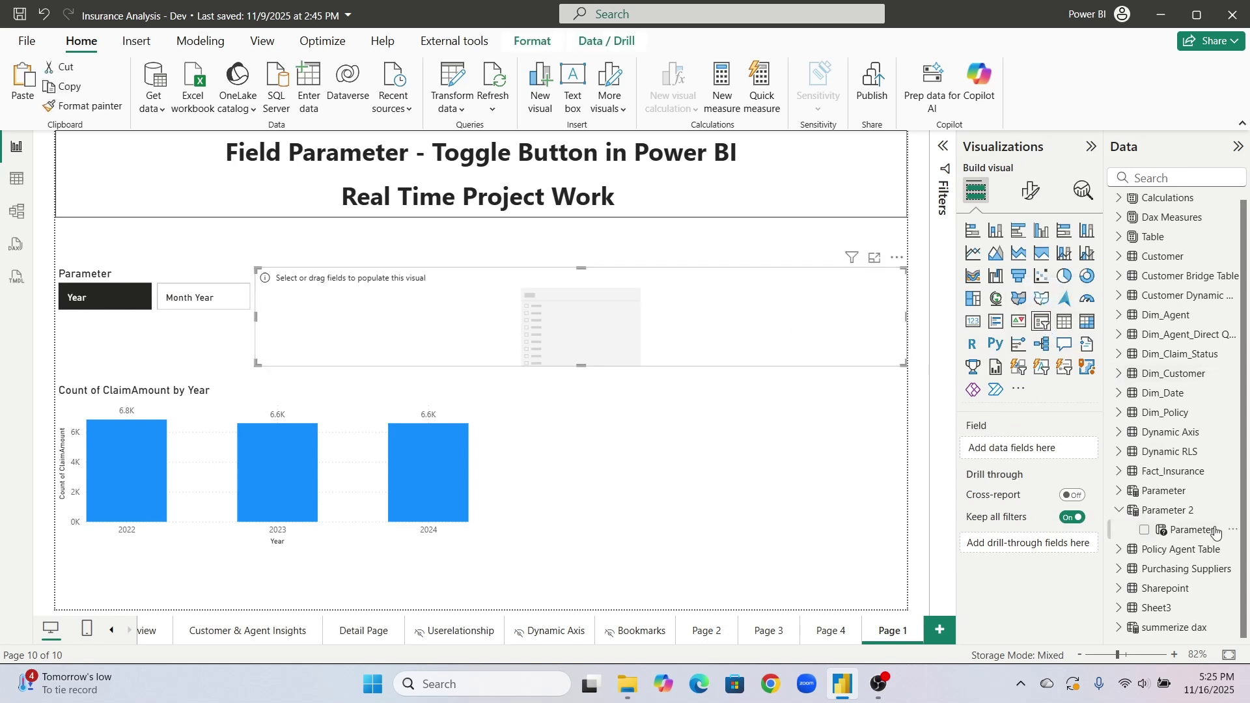
pyautogui.click(1120, 513)
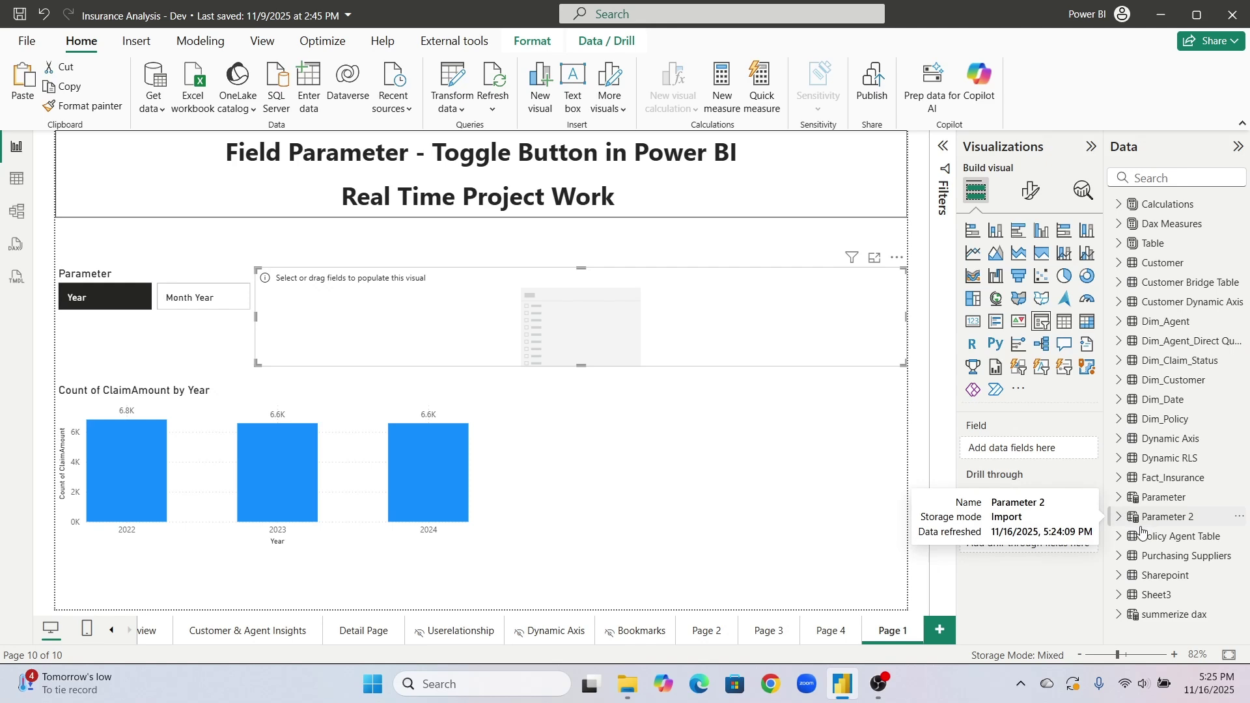
pyautogui.click(1122, 479)
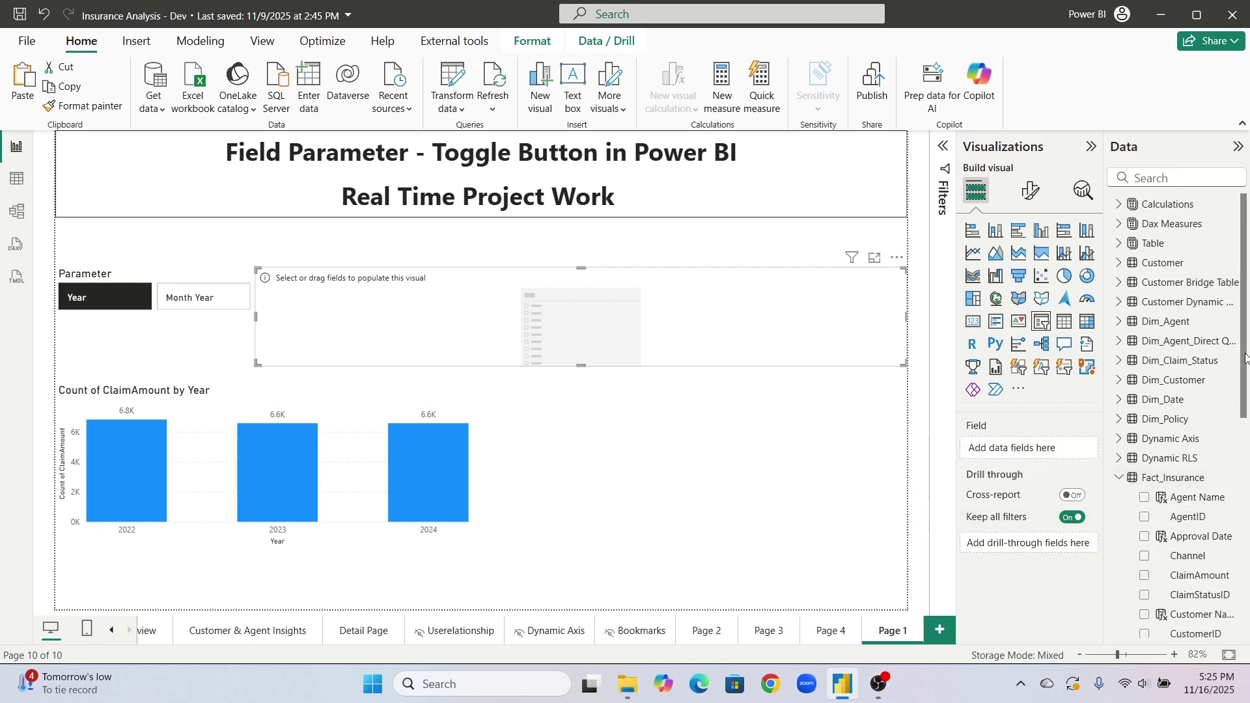
pyautogui.moveTo(1245, 358); pyautogui.dragTo(1023, 452)
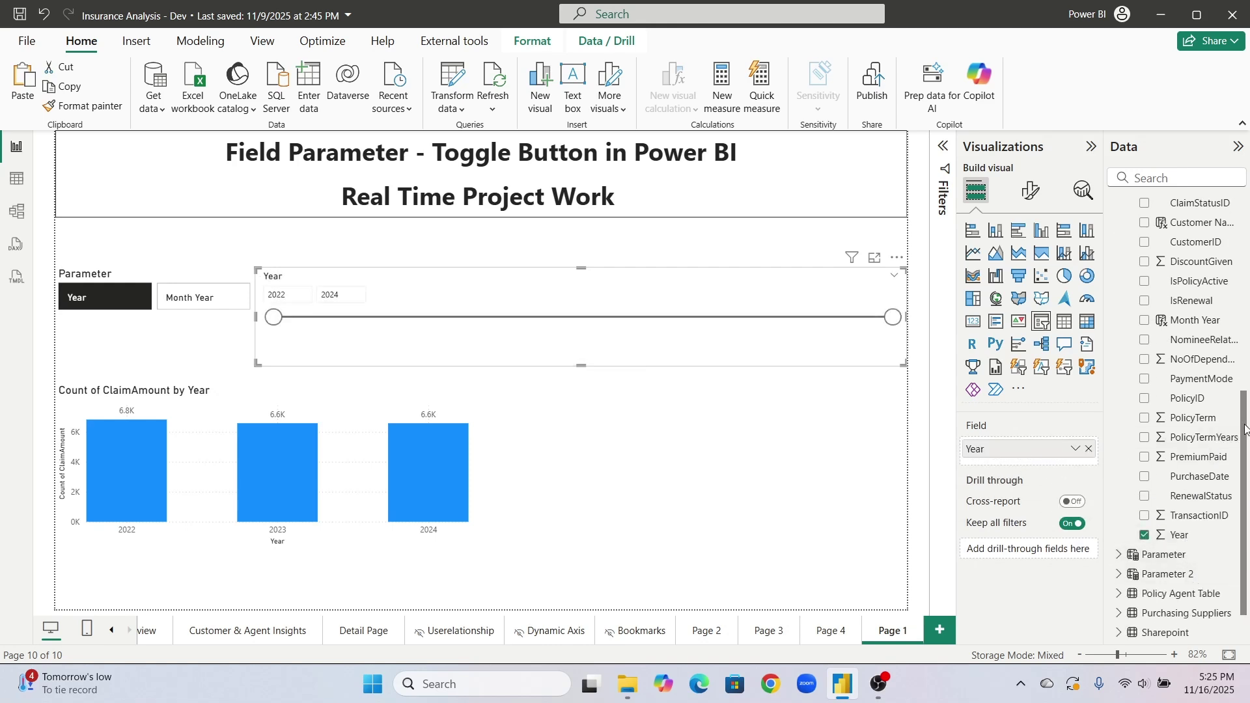
pyautogui.scroll(1, 1245, 429)
pyautogui.moveTo(1179, 378); pyautogui.dragTo(989, 464)
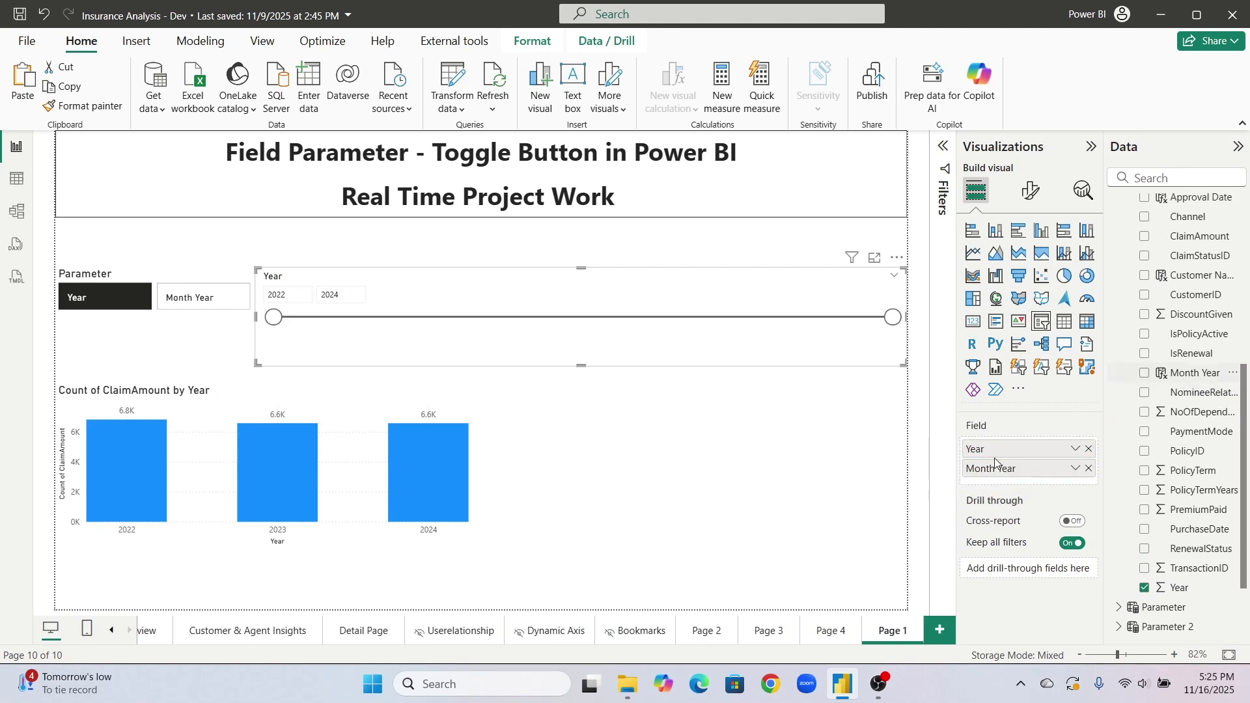
# Set the new slicer's style to Dropdown.
pyautogui.click(1030, 191)
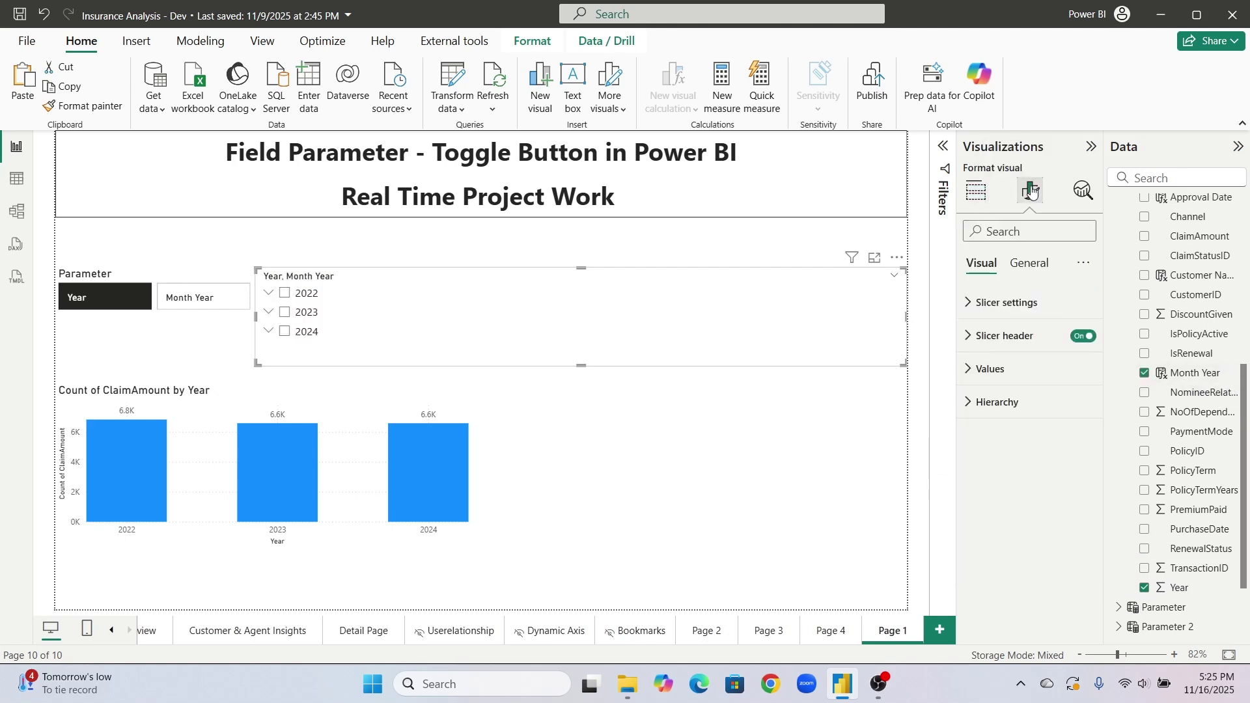
pyautogui.click(1014, 301)
pyautogui.click(1022, 383)
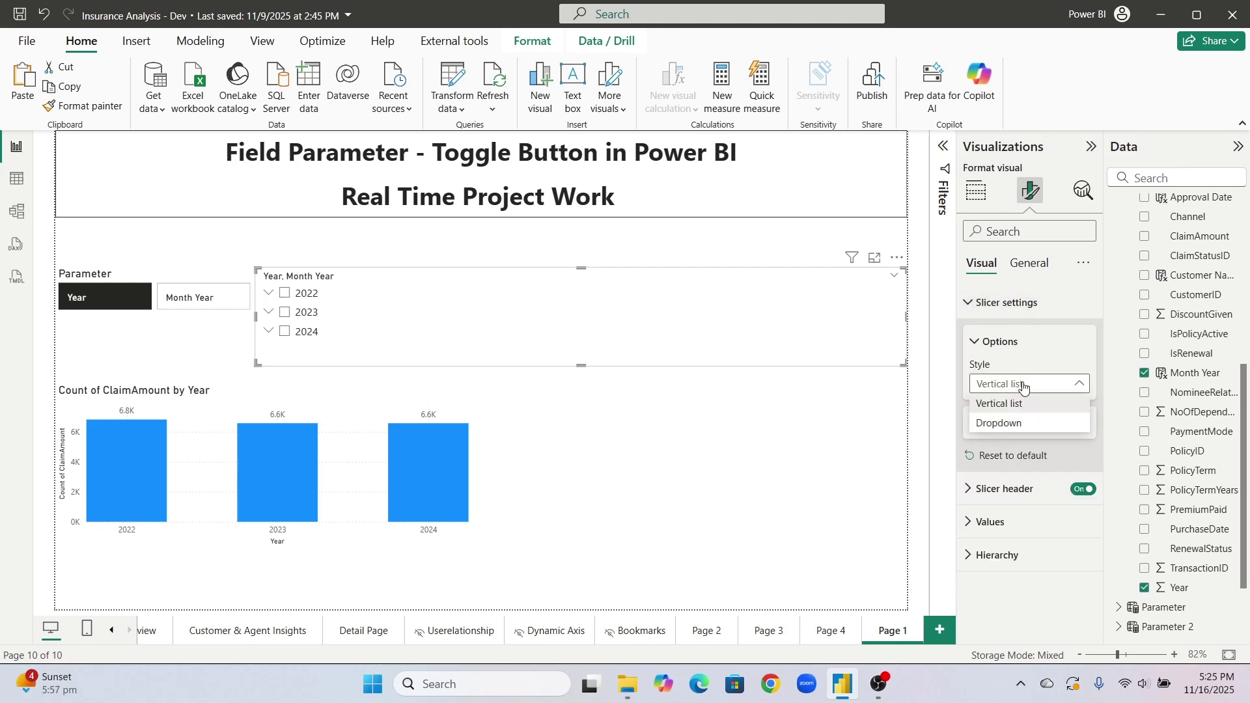
pyautogui.click(1025, 425)
# Filter the slicer to 2024 and switch the chart to Month Year.
pyautogui.click(452, 298)
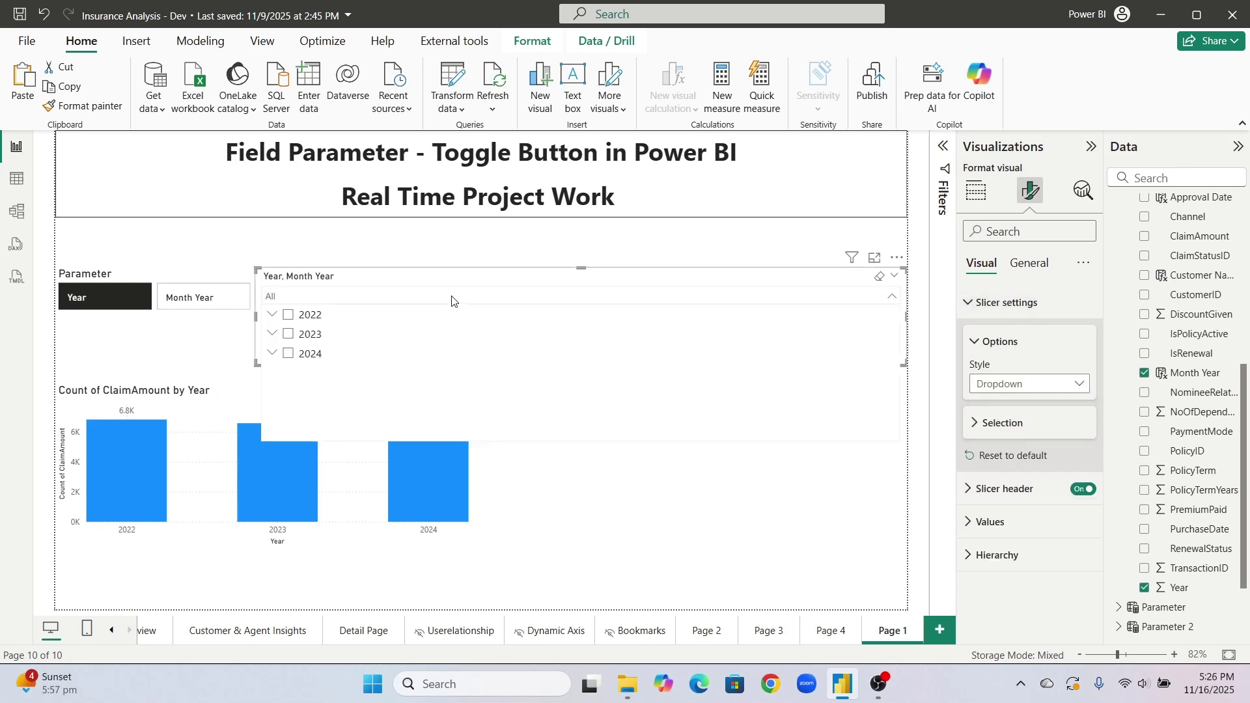
pyautogui.click(319, 360)
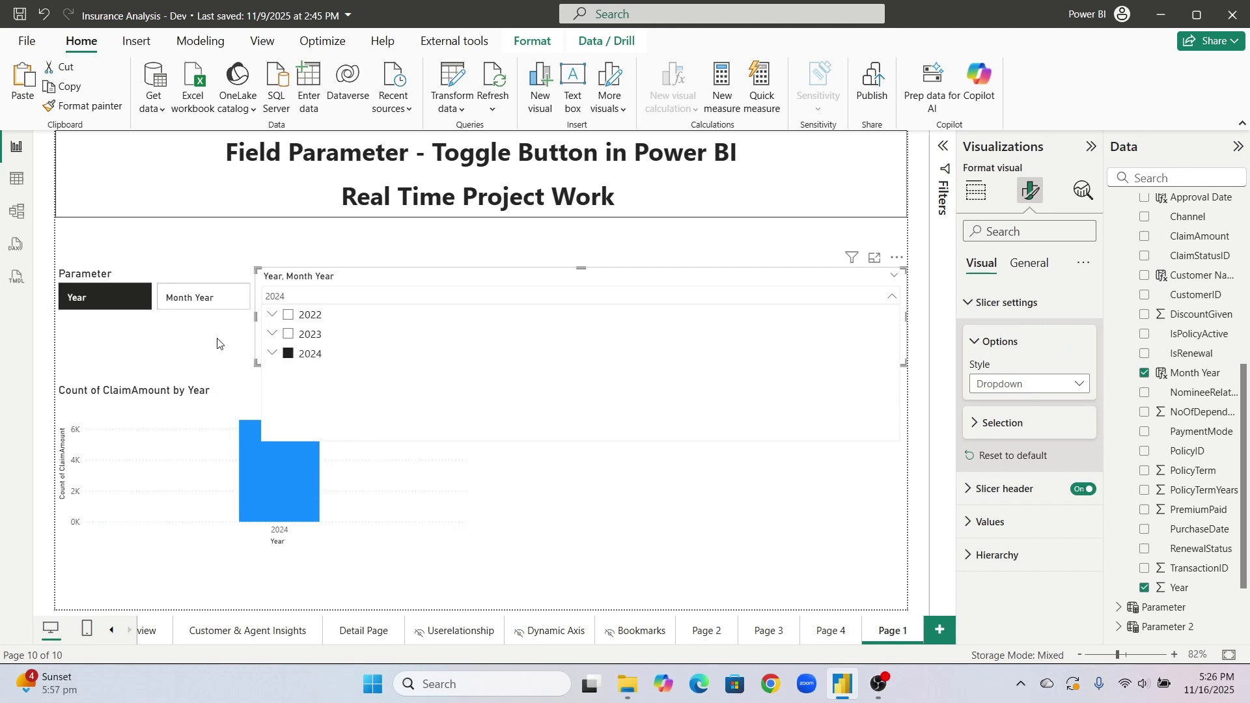
pyautogui.click(154, 338)
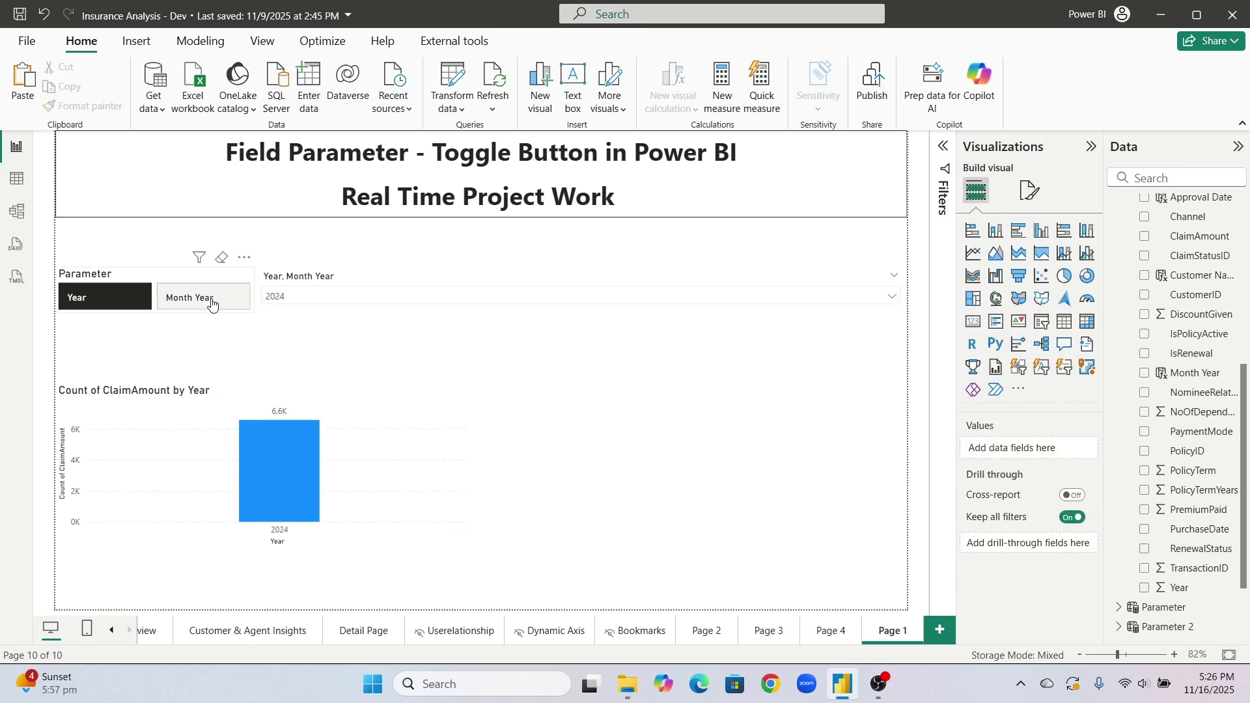
pyautogui.click(212, 303)
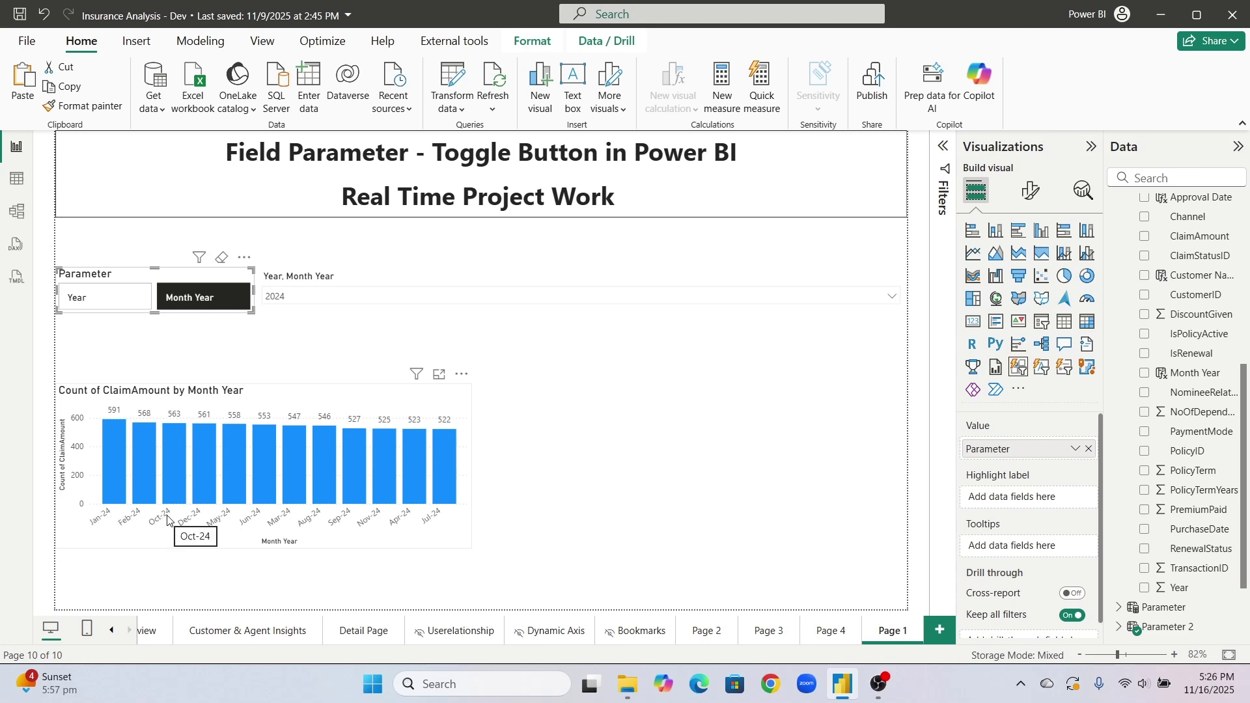
# Deselect the slicer and open Power Query Editor with Transform data.
pyautogui.click(559, 384)
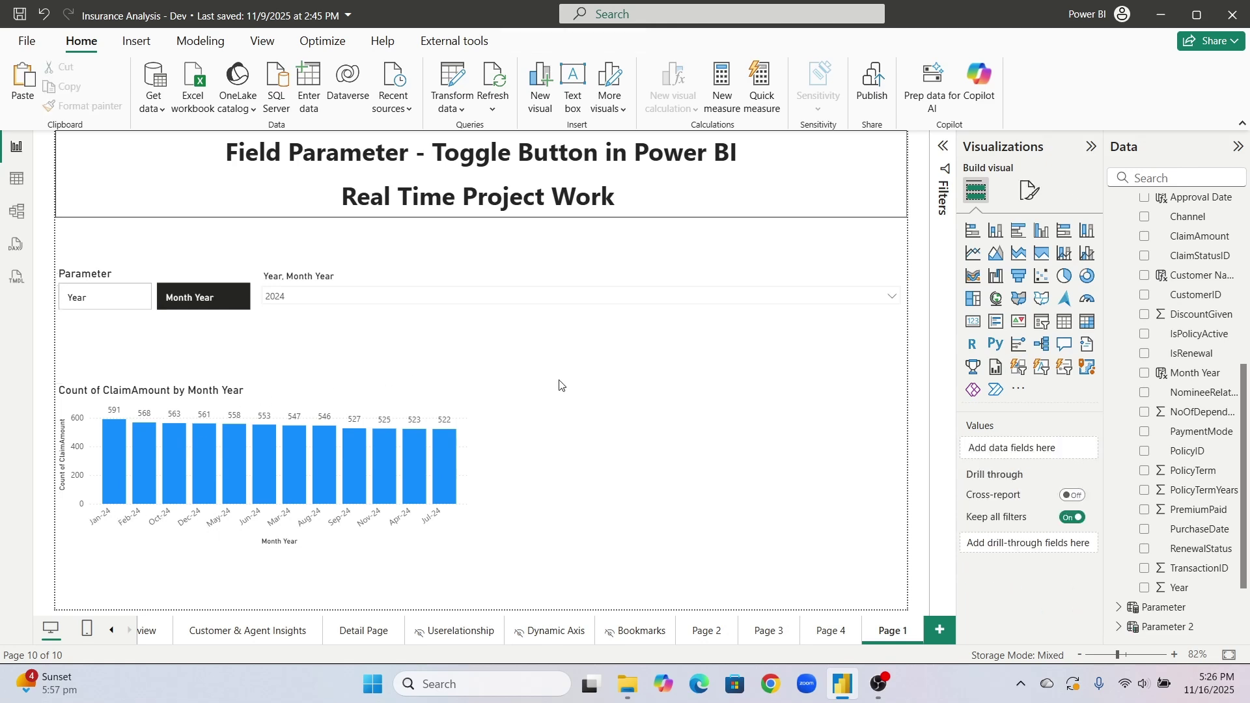
pyautogui.click(454, 73)
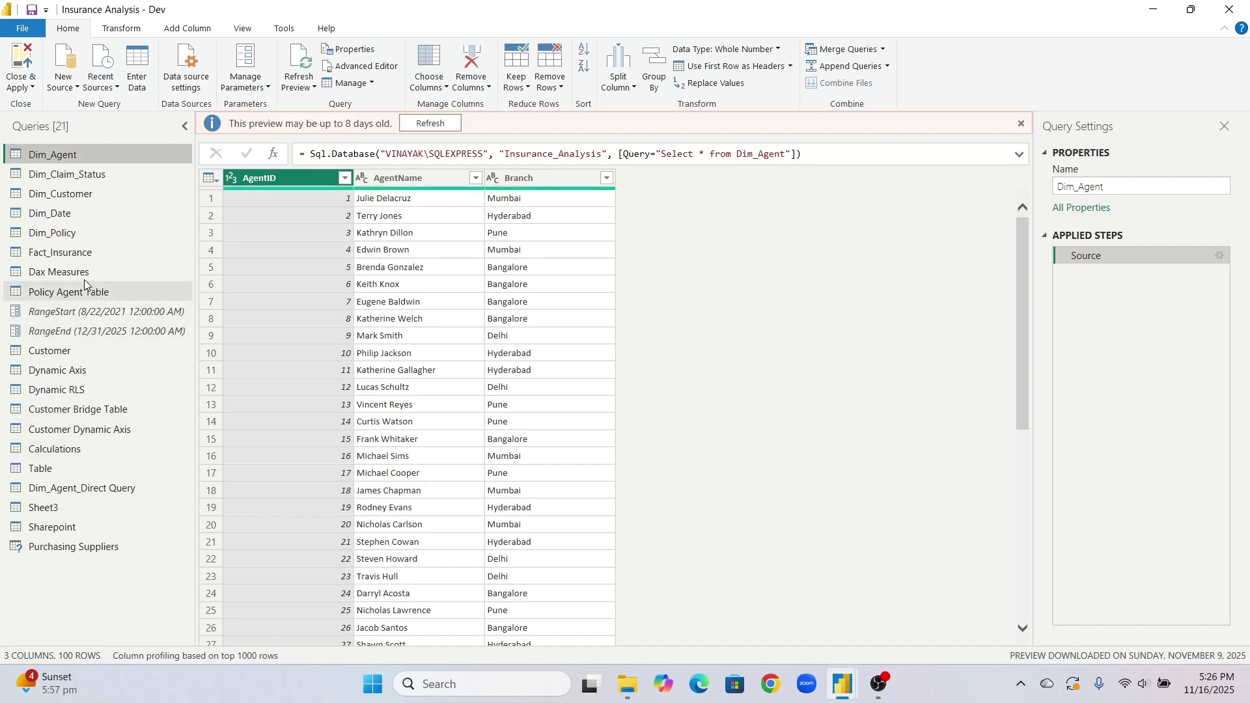
# Add a Month column from Fact_Insurance's PurchaseDate, then Close & Apply.
pyautogui.click(49, 249)
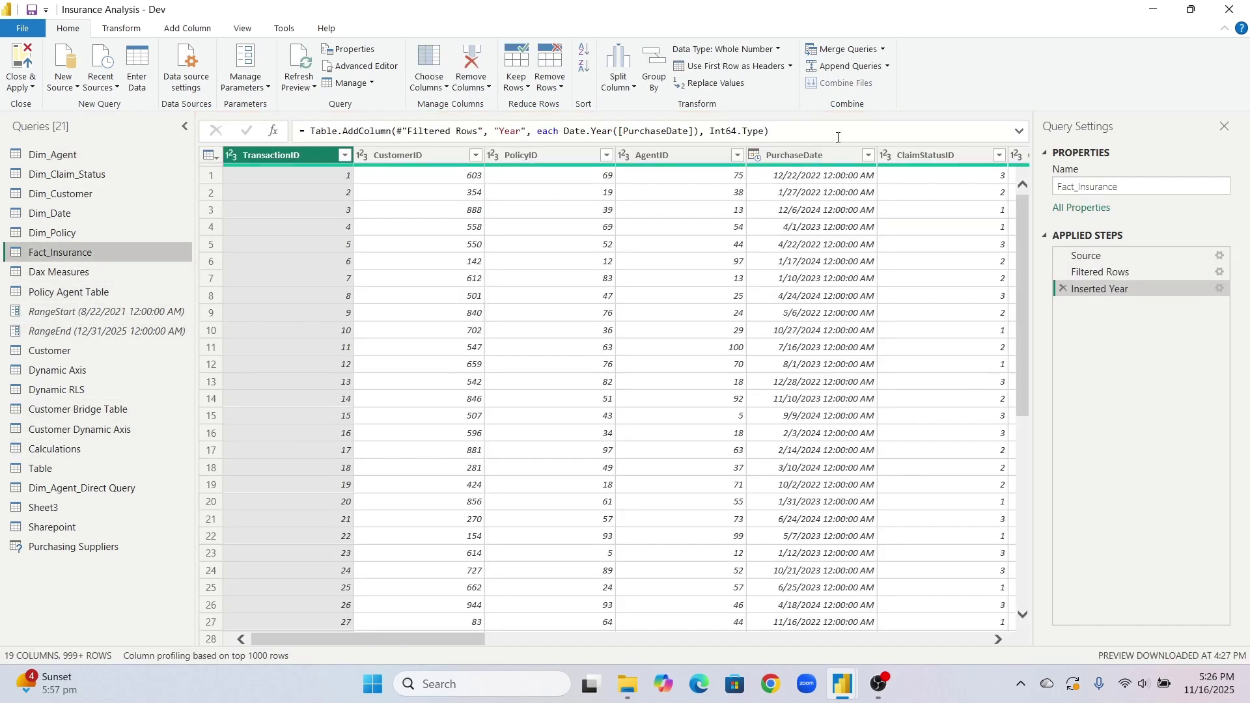
pyautogui.click(826, 151)
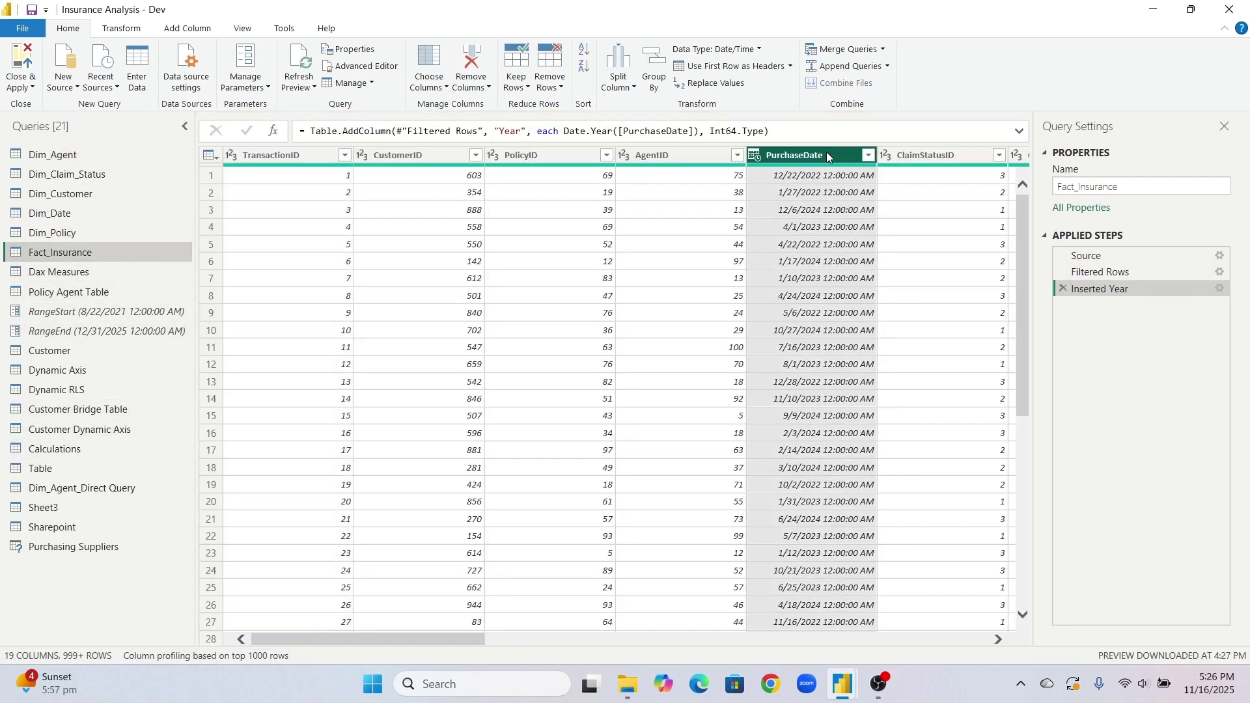
pyautogui.click(195, 31)
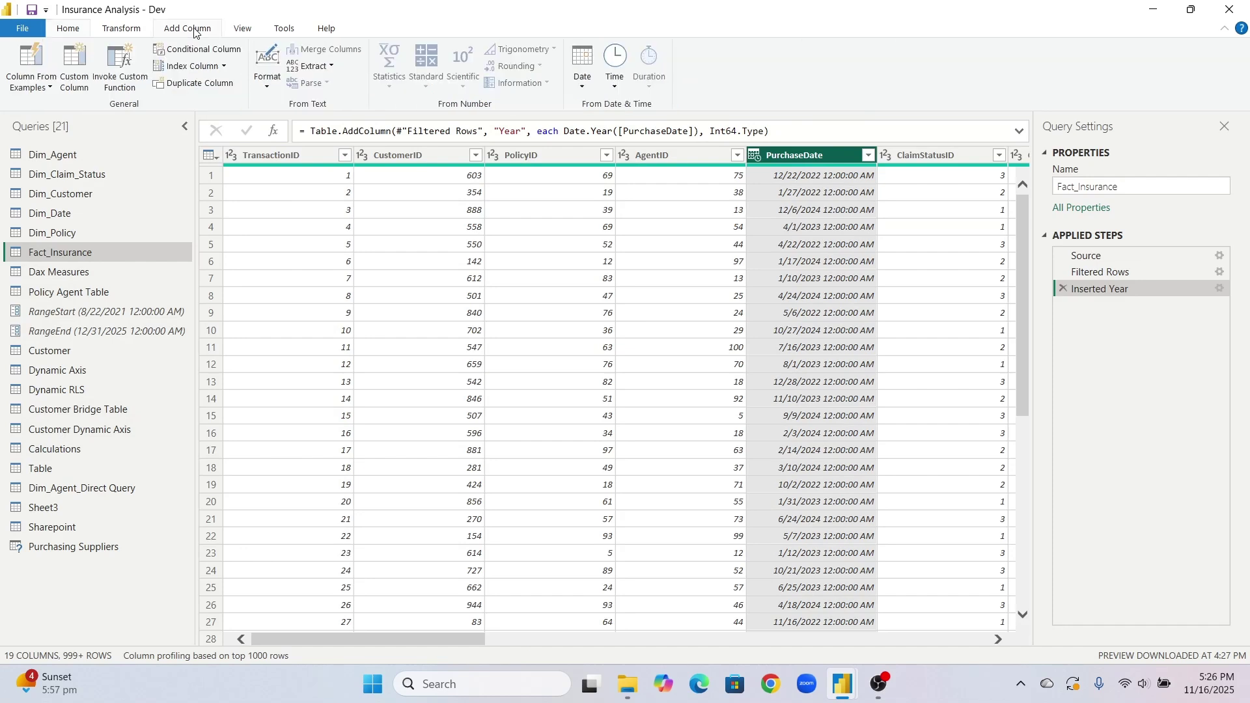
pyautogui.click(582, 77)
pyautogui.moveTo(639, 179)
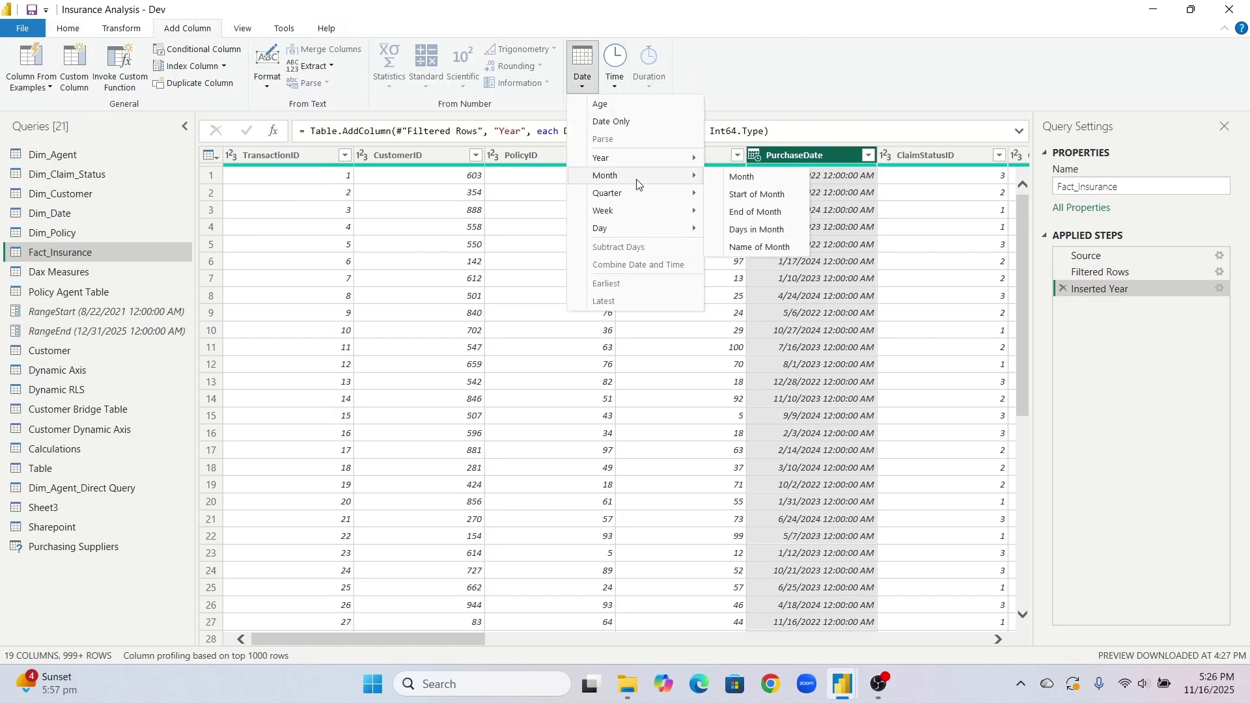
pyautogui.click(749, 179)
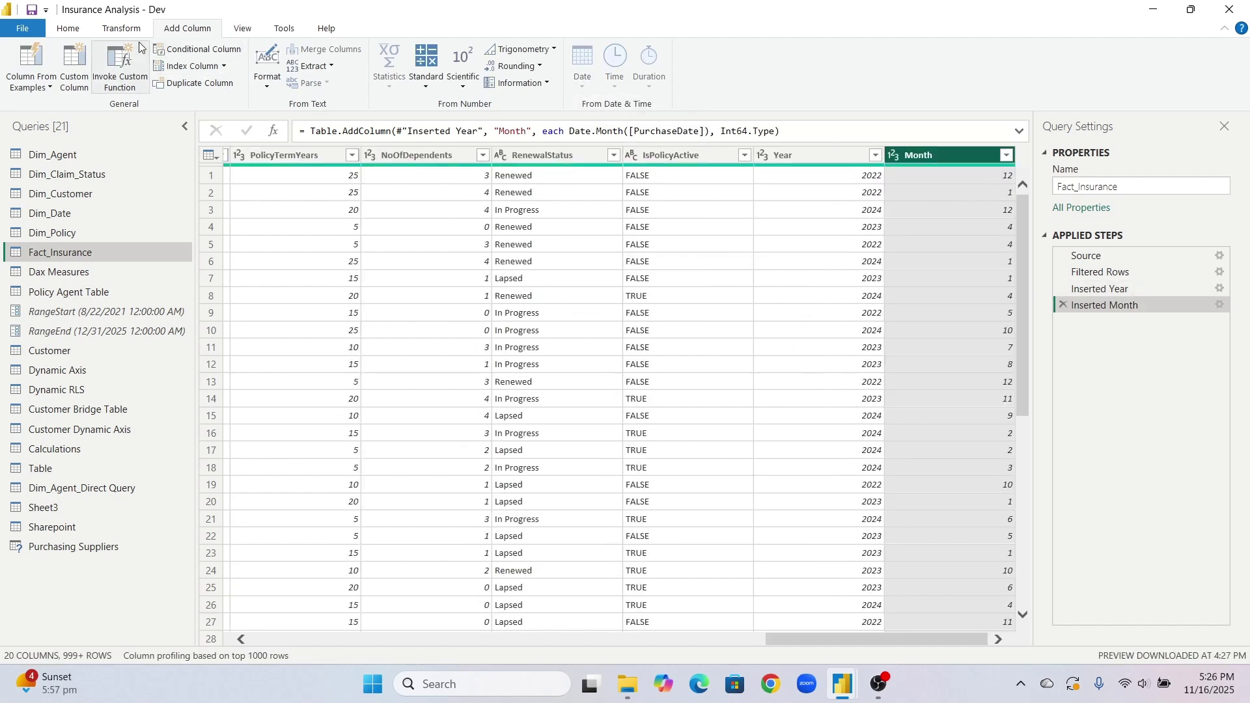
pyautogui.click(86, 33)
pyautogui.click(26, 57)
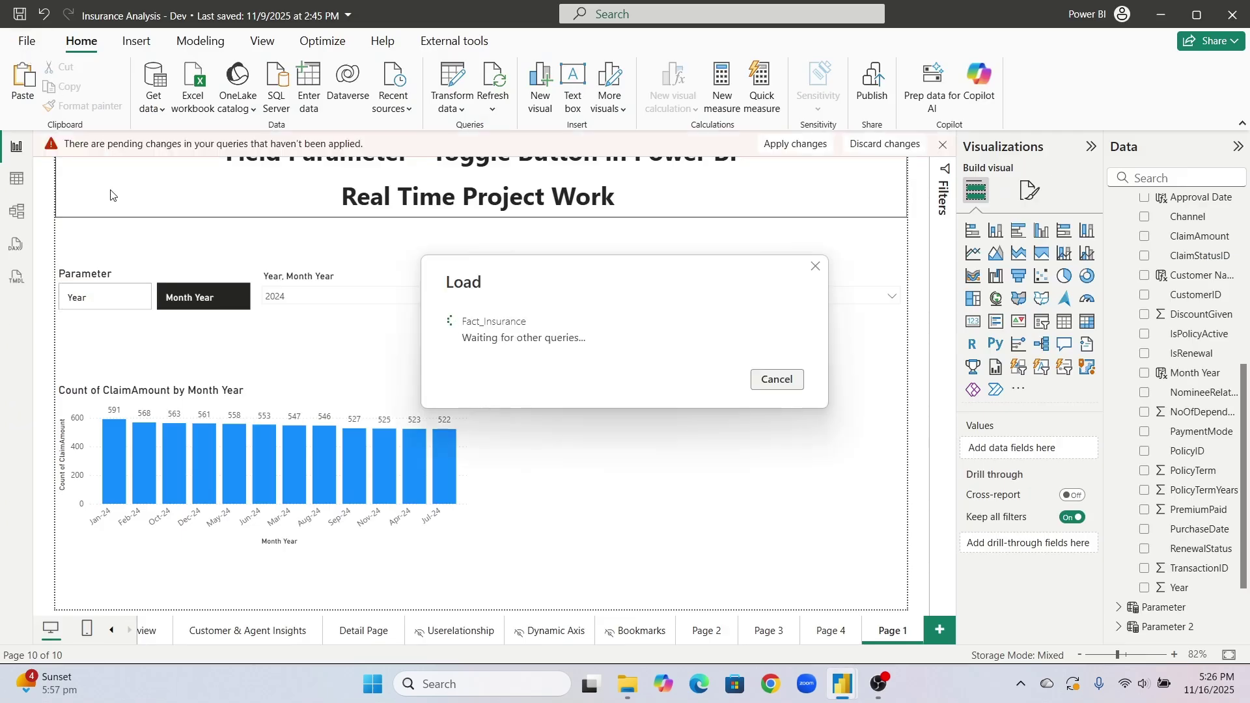
# In Table view, make Fact_Insurance's Month Year column sort by the Month column.
pyautogui.click(17, 181)
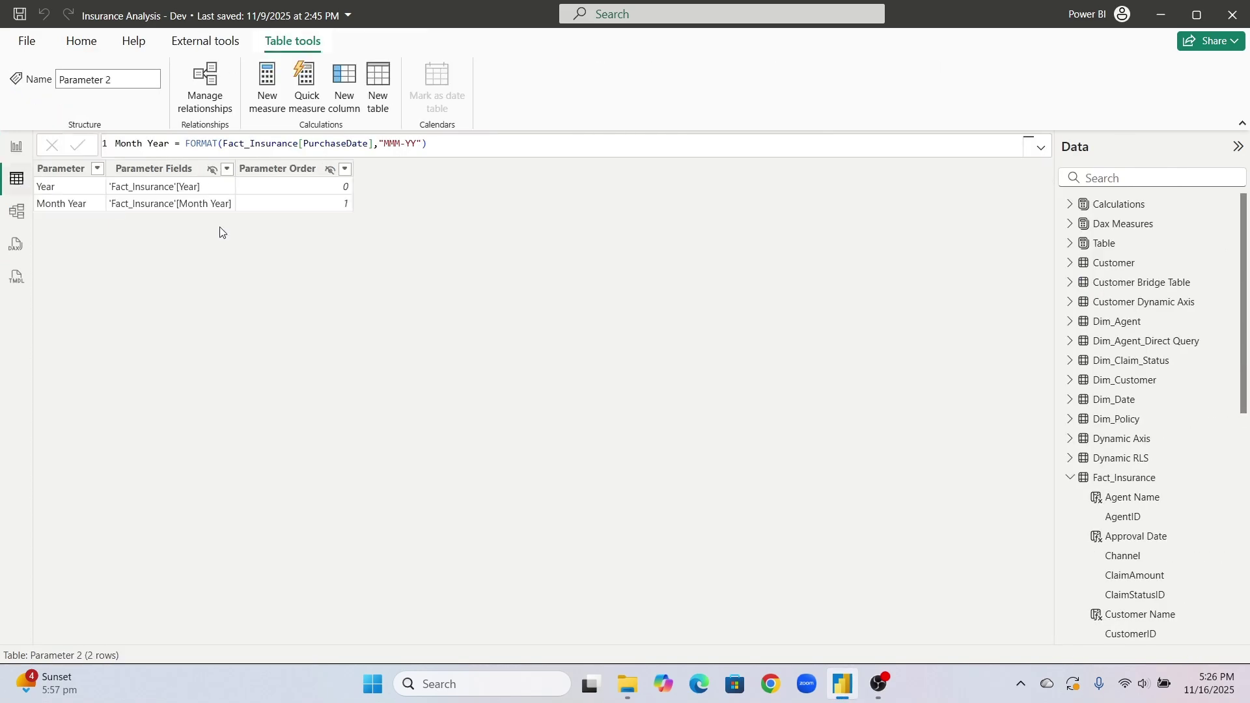
pyautogui.click(1133, 479)
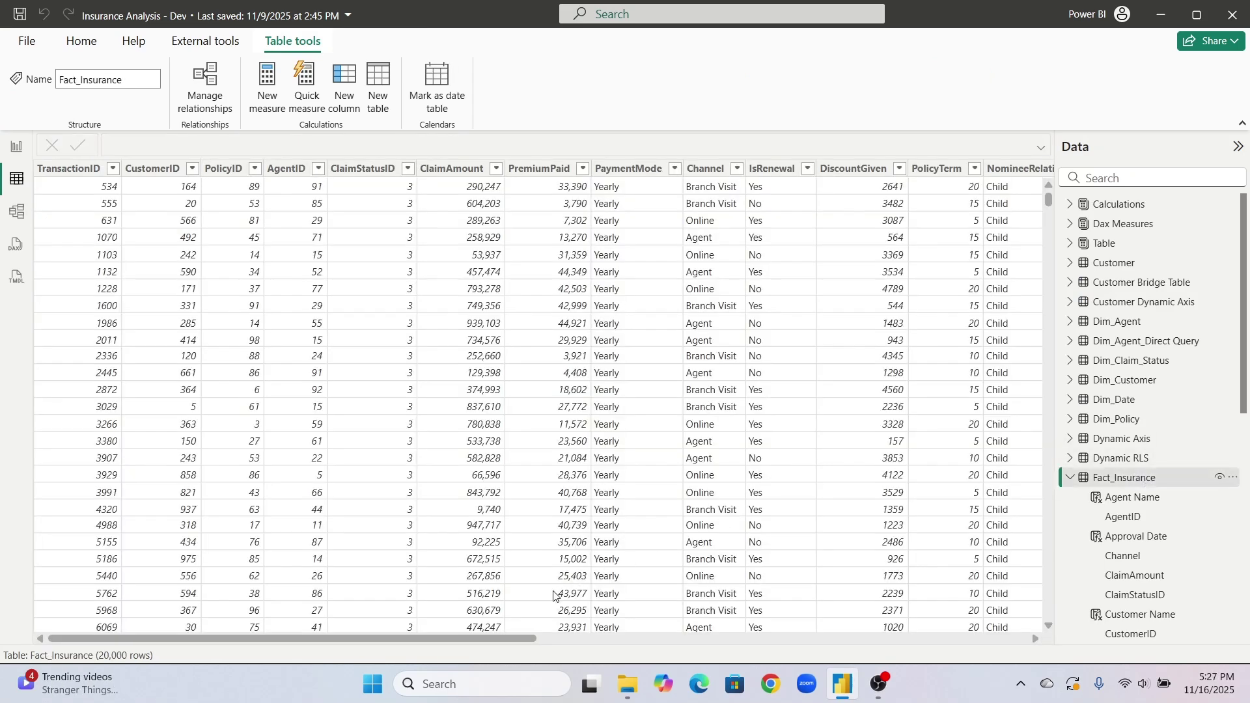
pyautogui.moveTo(488, 642); pyautogui.dragTo(1038, 696)
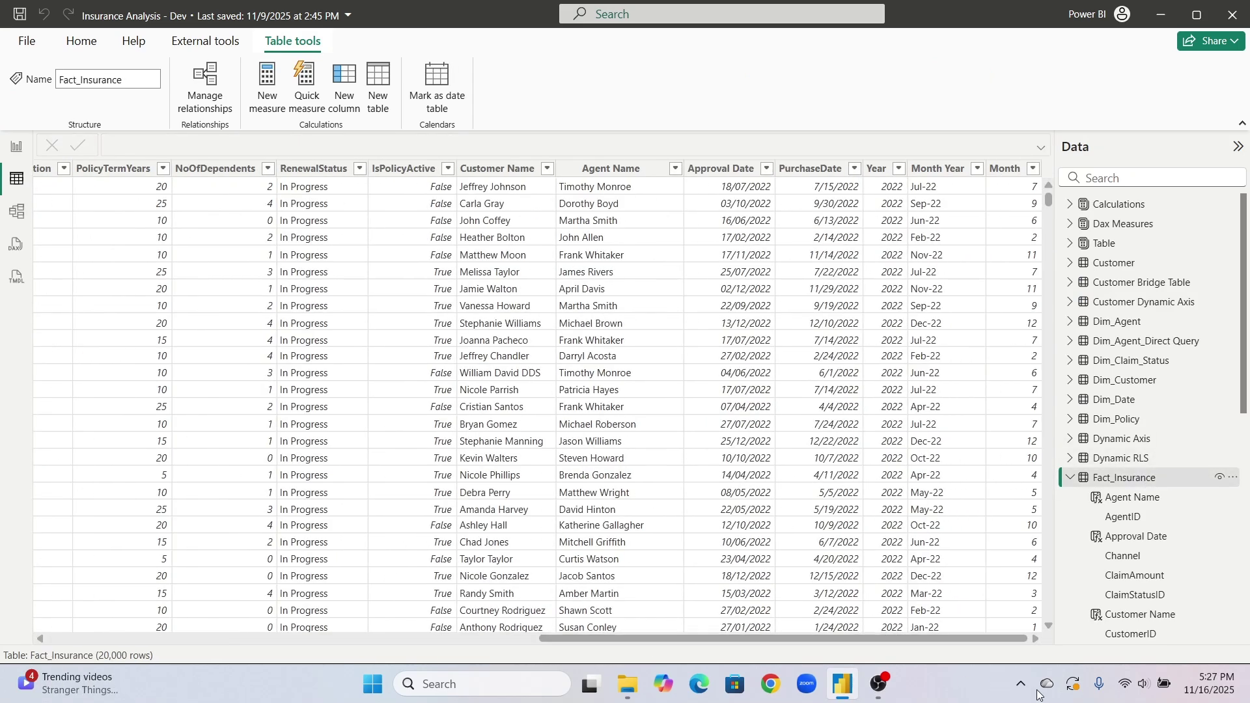
pyautogui.click(937, 169)
pyautogui.click(613, 111)
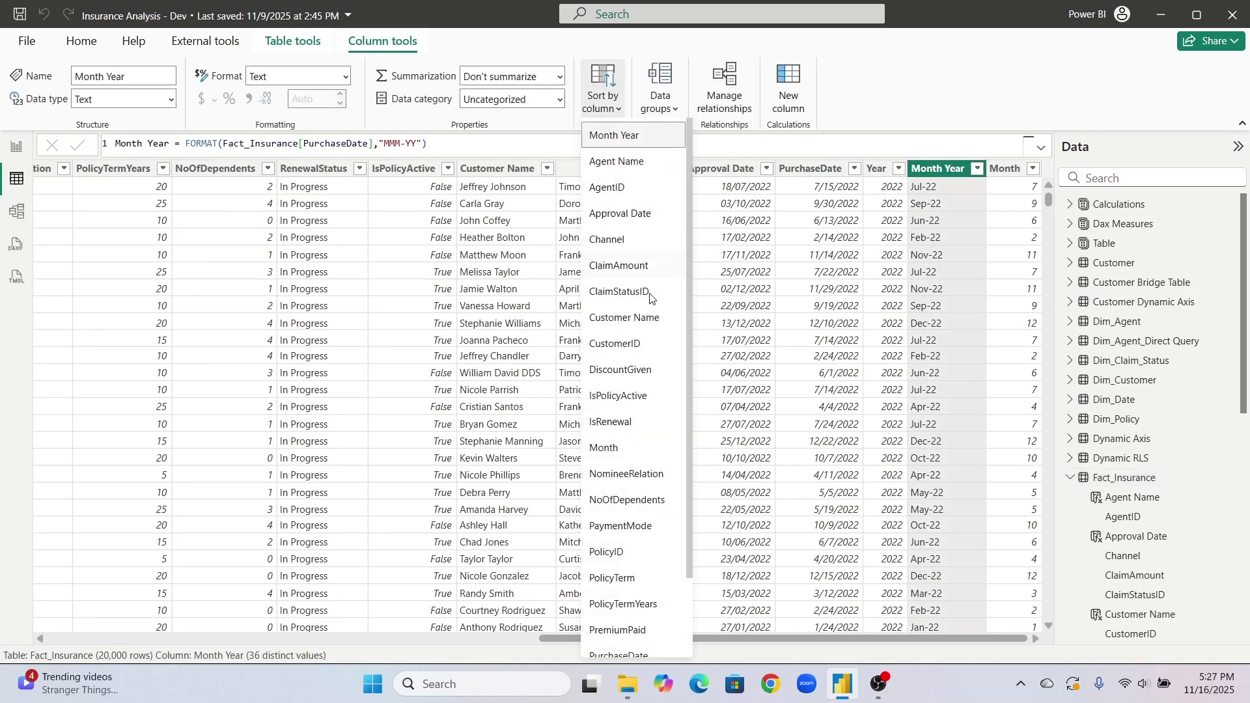
pyautogui.click(619, 454)
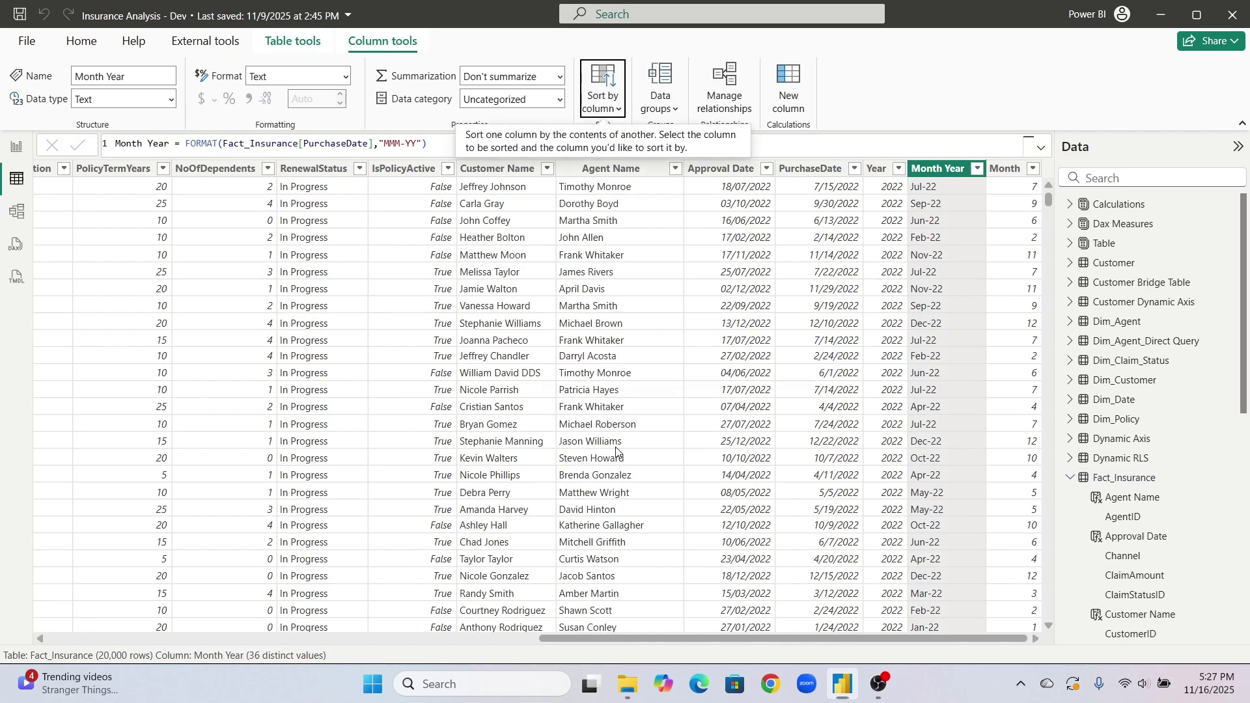
# Sort the ClaimAmount chart's axis by Month Year so bars run from Jan-24 to Dec-24.
pyautogui.click(16, 147)
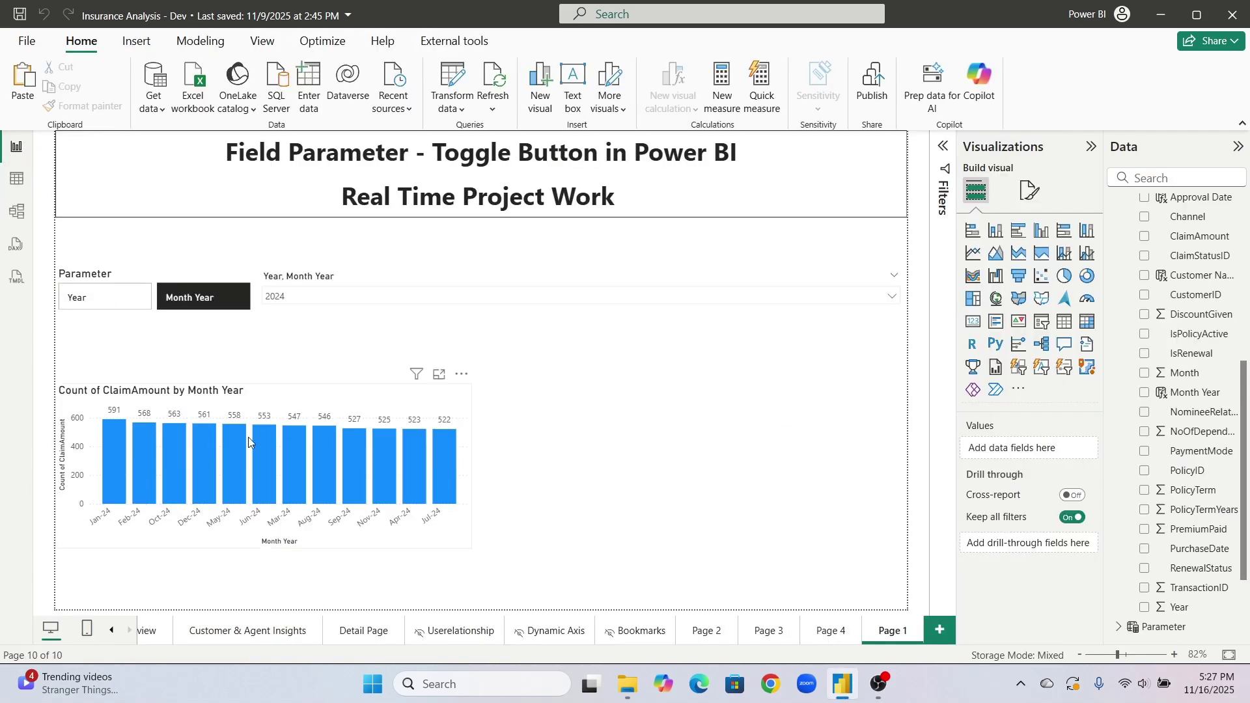
pyautogui.click(463, 410)
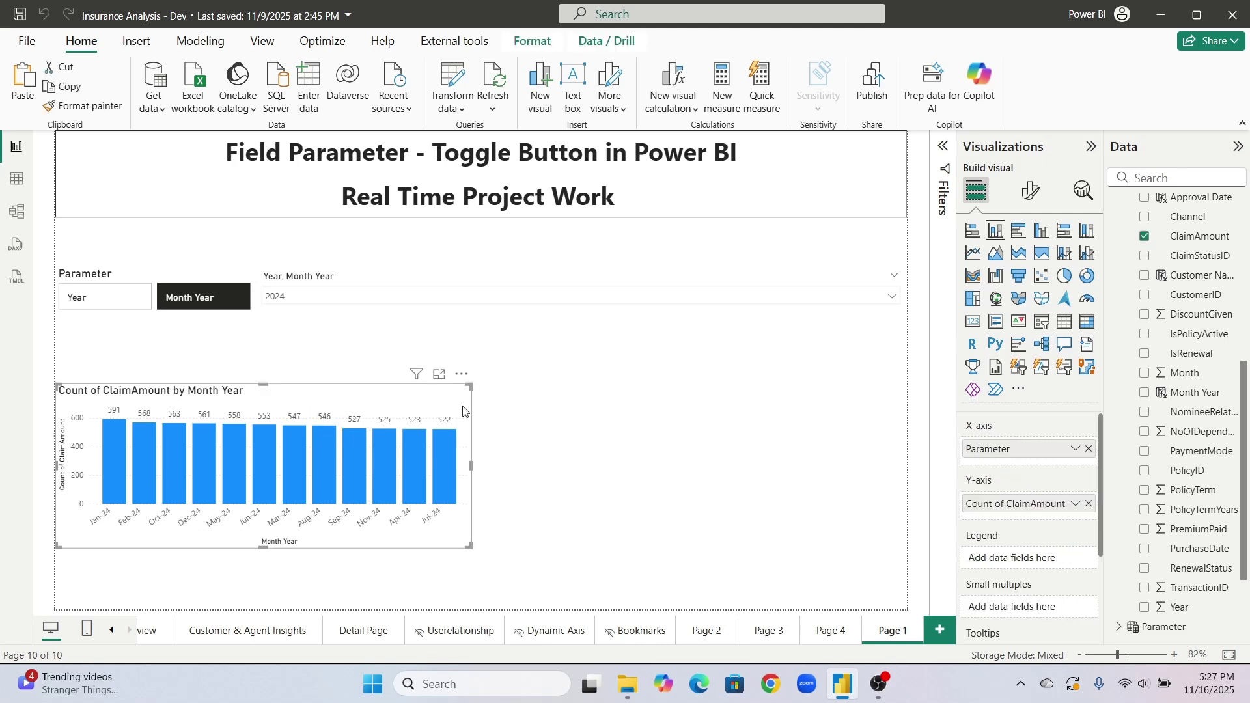
pyautogui.click(460, 376)
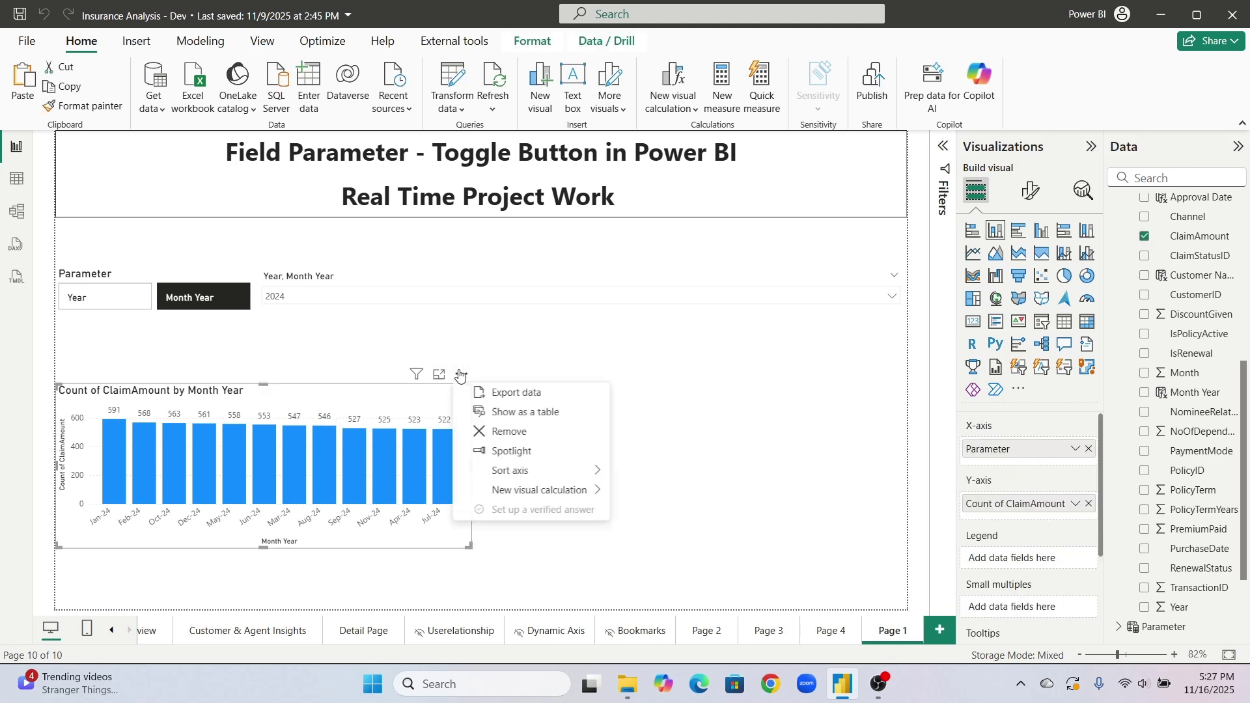
pyautogui.click(659, 472)
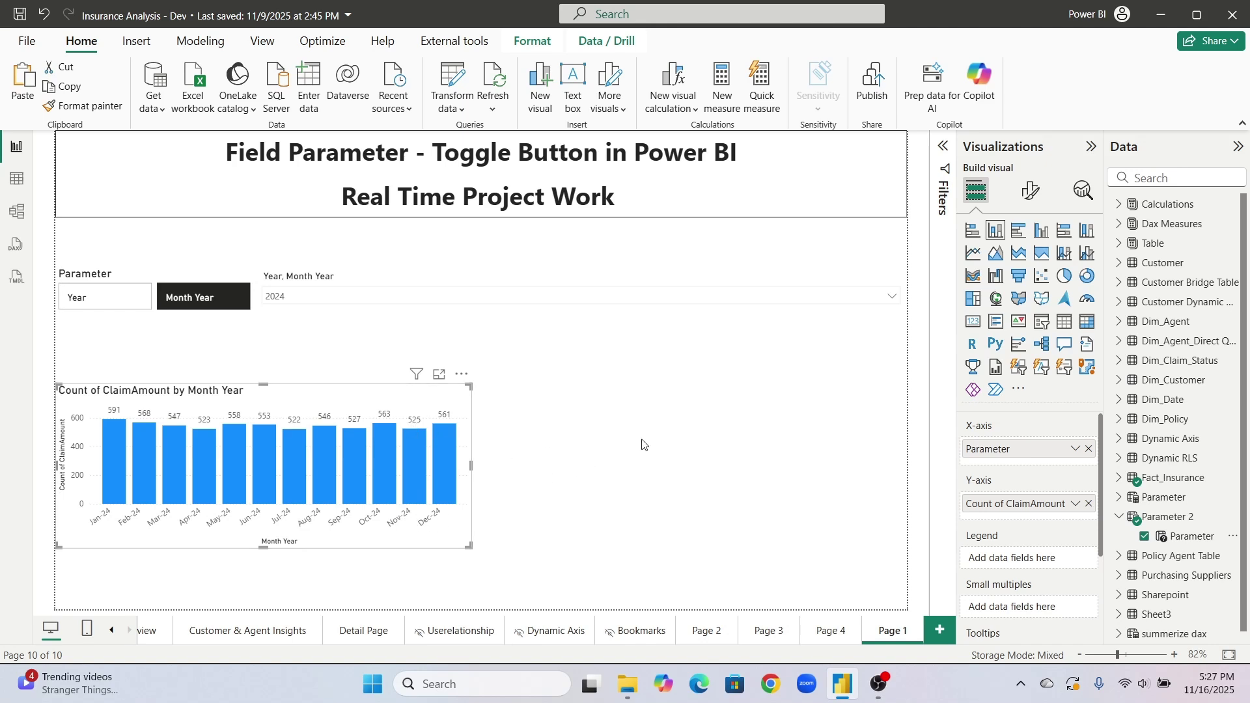
pyautogui.click(603, 427)
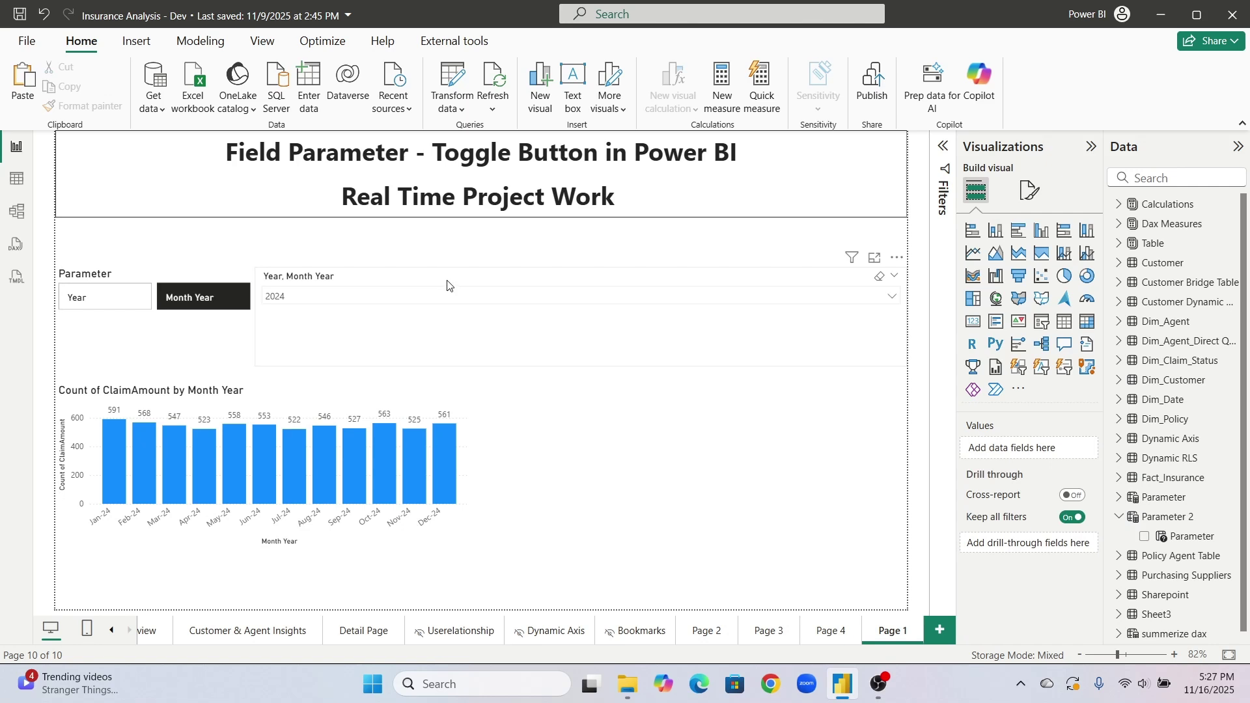
# Resize the Year, Month Year slicer into a compact box next to the Parameter toggle.
pyautogui.click(447, 284)
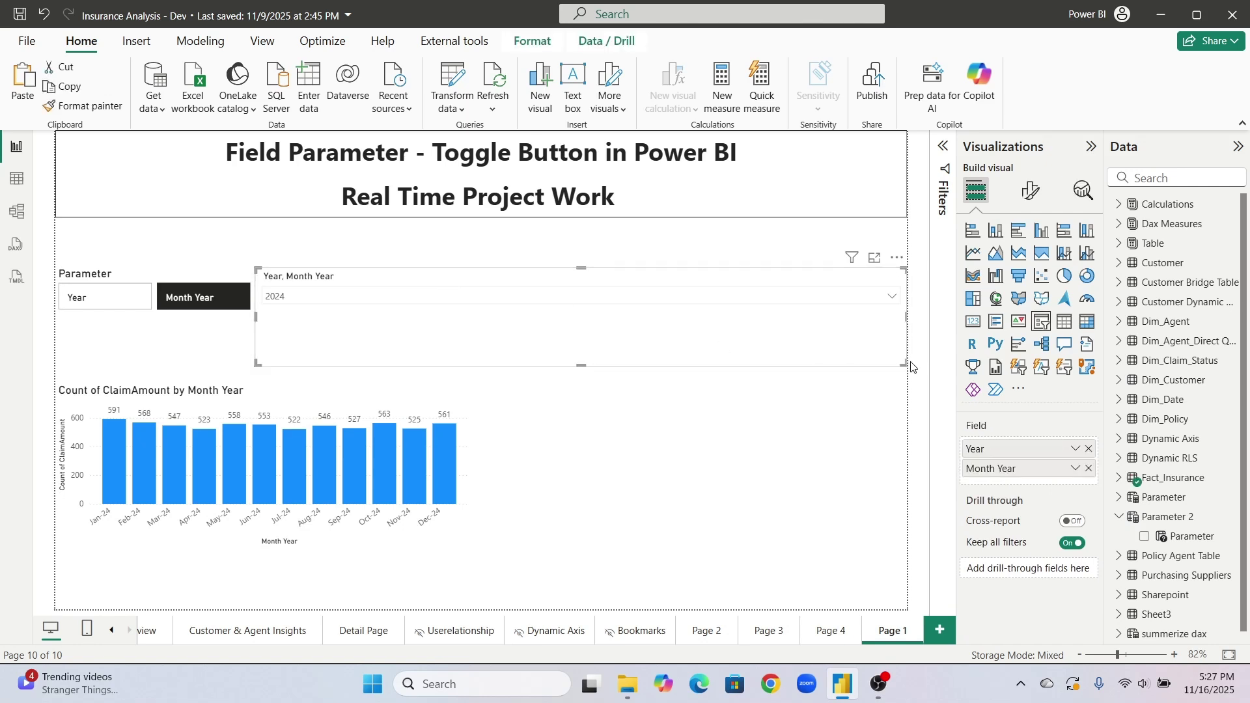
pyautogui.moveTo(903, 365); pyautogui.dragTo(387, 325)
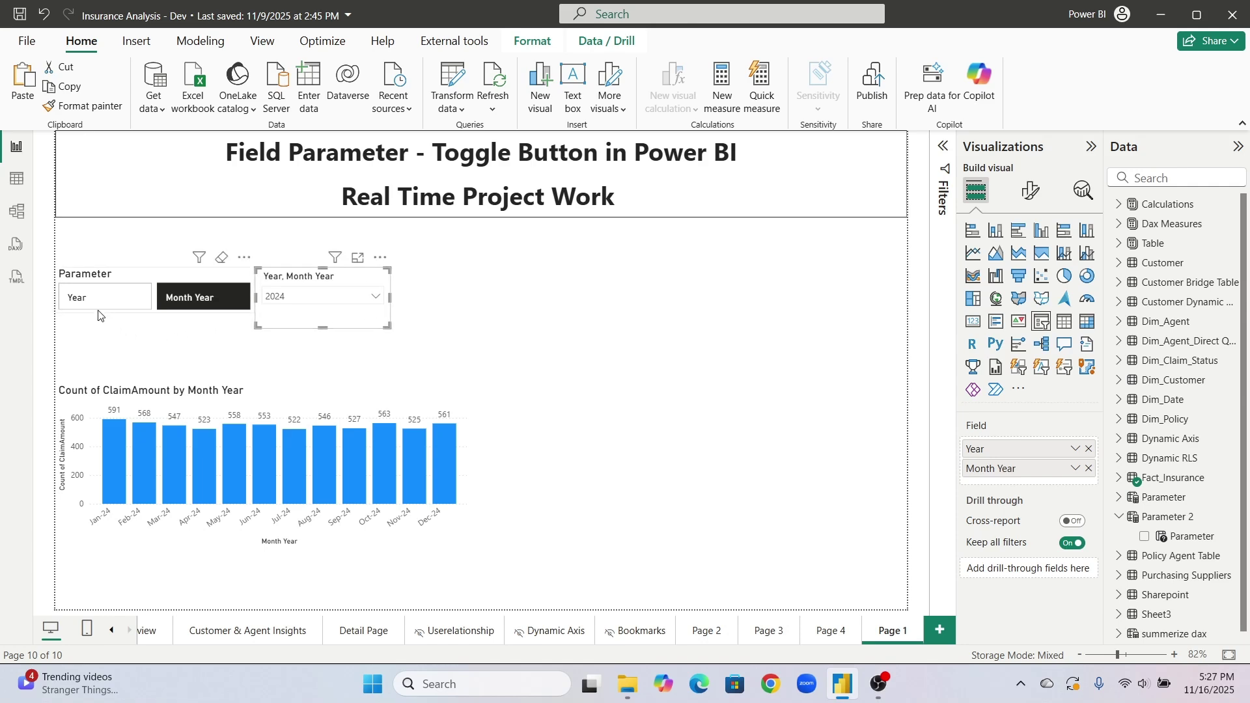
pyautogui.click(566, 384)
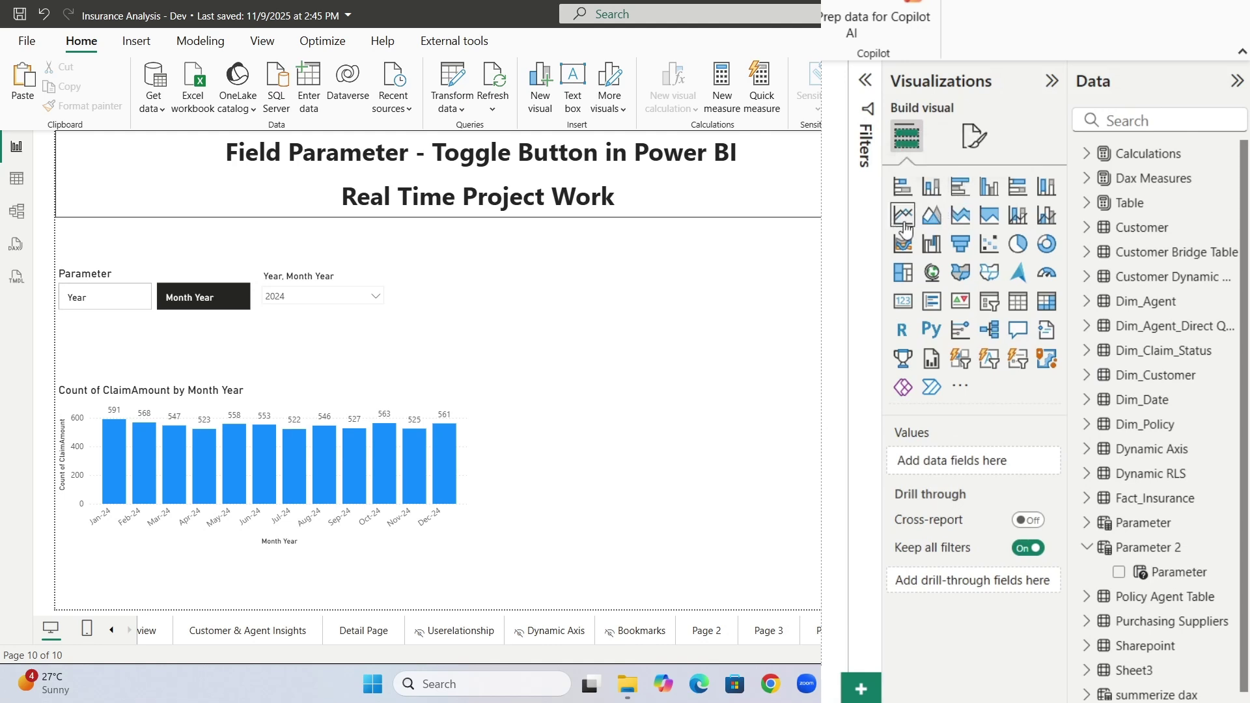
# Add an empty area chart and select PremiumPaid in the expanded Fact_Insurance field list.
pyautogui.click(930, 218)
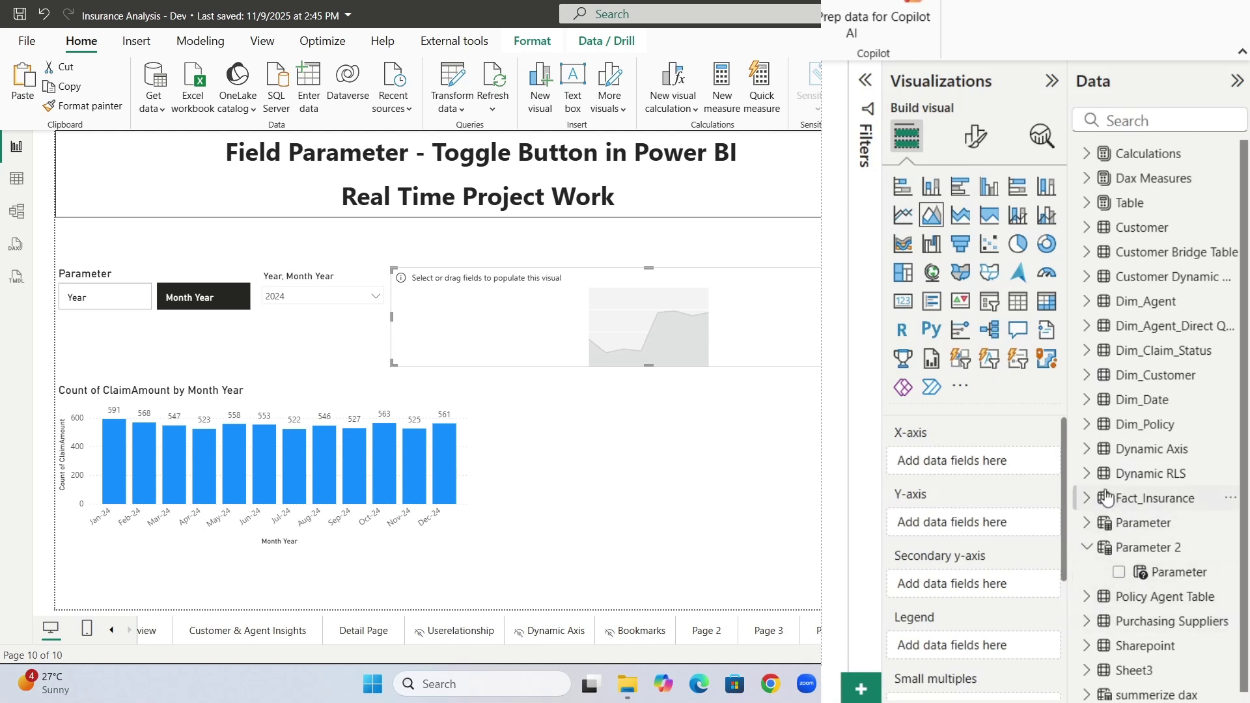
pyautogui.click(1088, 498)
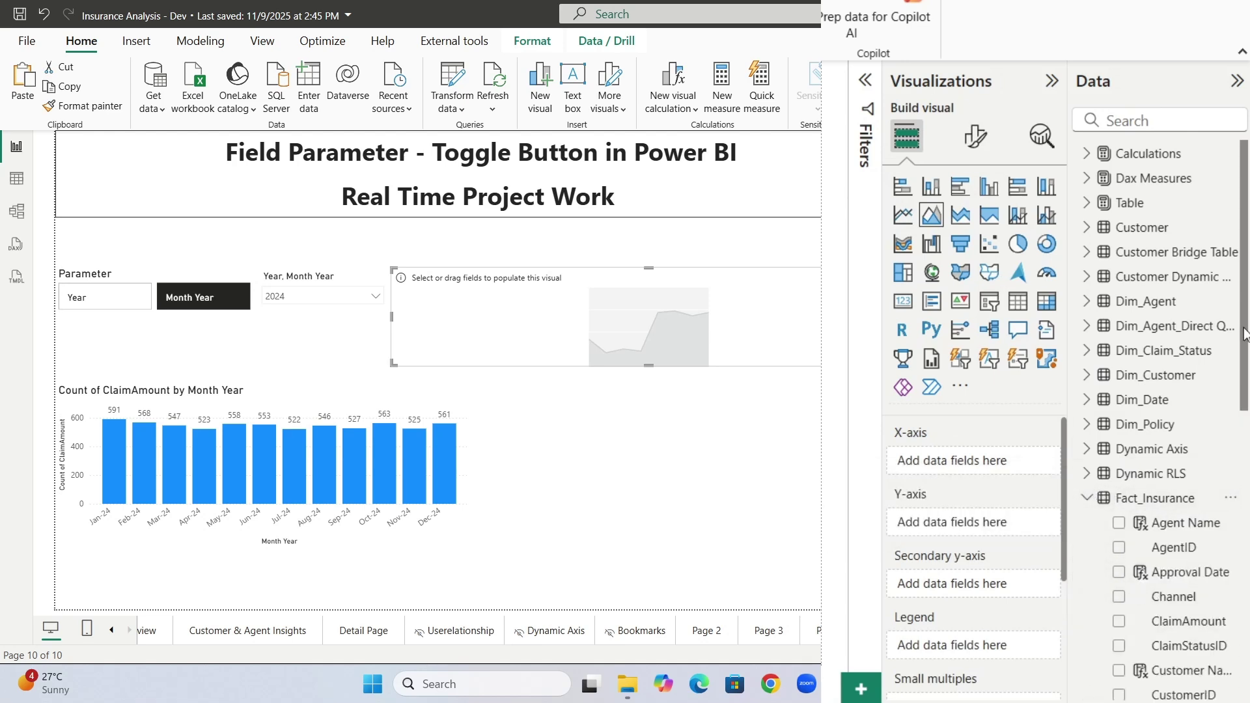
pyautogui.scroll(-5, 1245, 333)
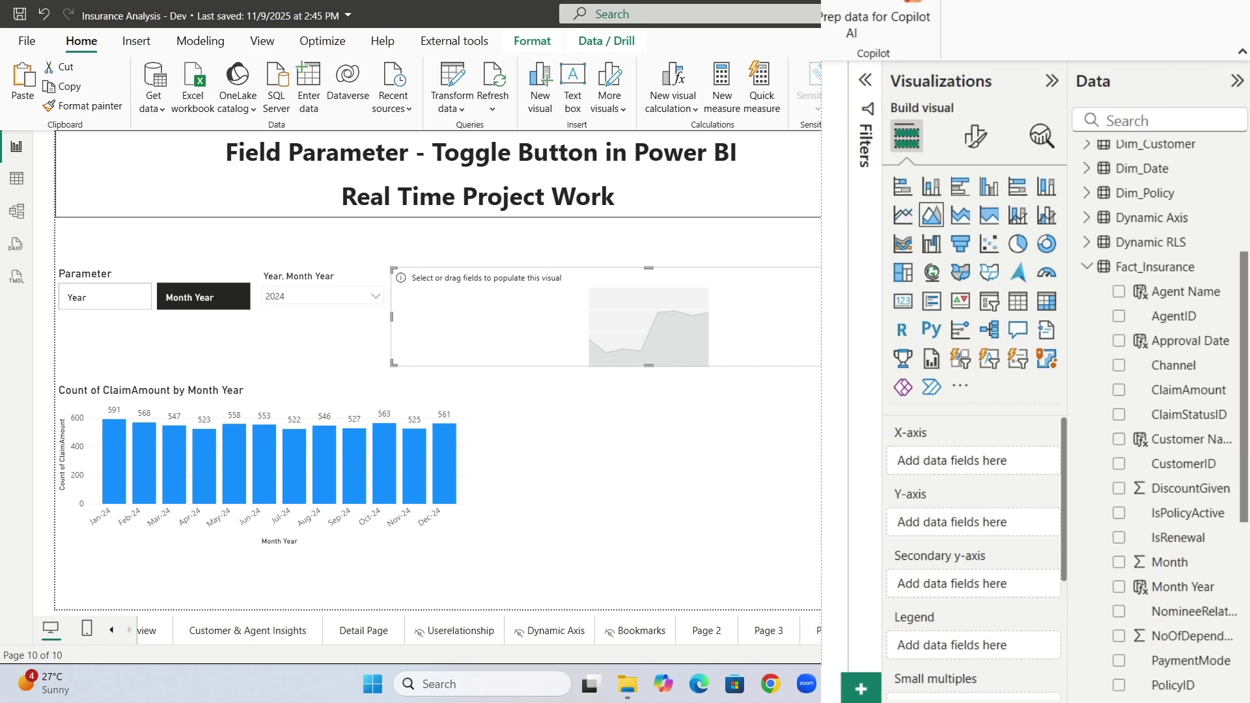
pyautogui.scroll(-4, 1164, 420)
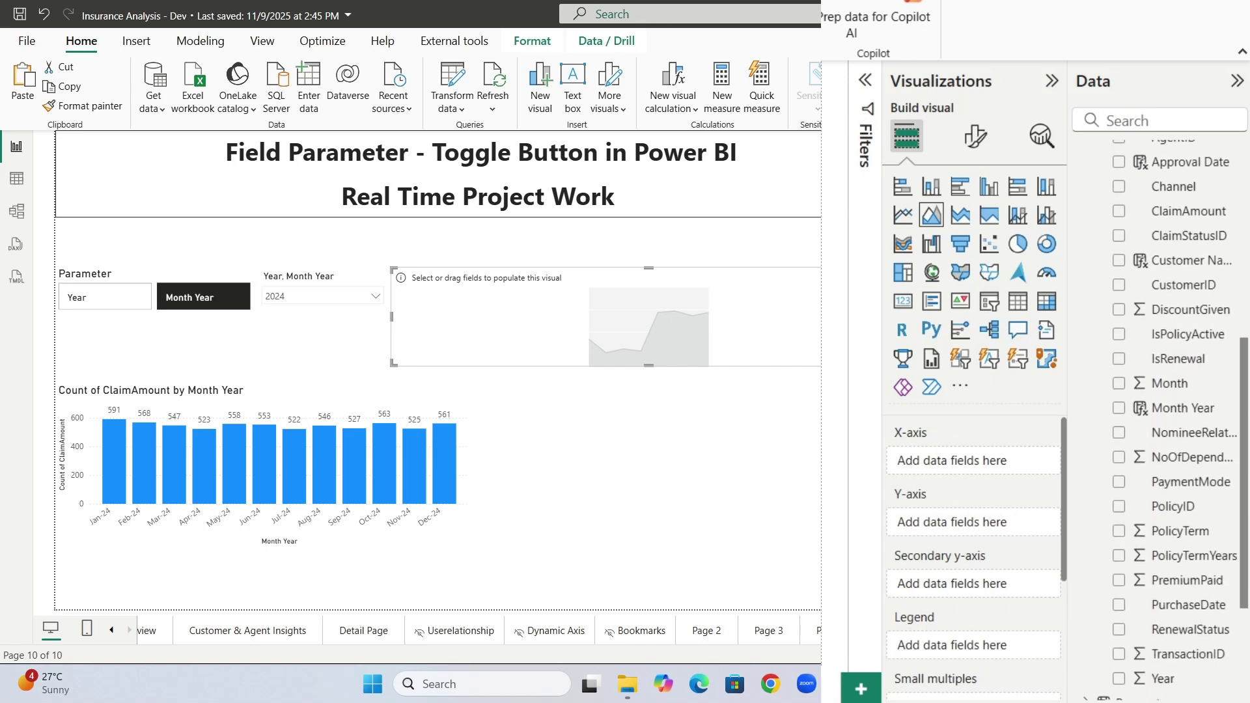
pyautogui.click(1119, 580)
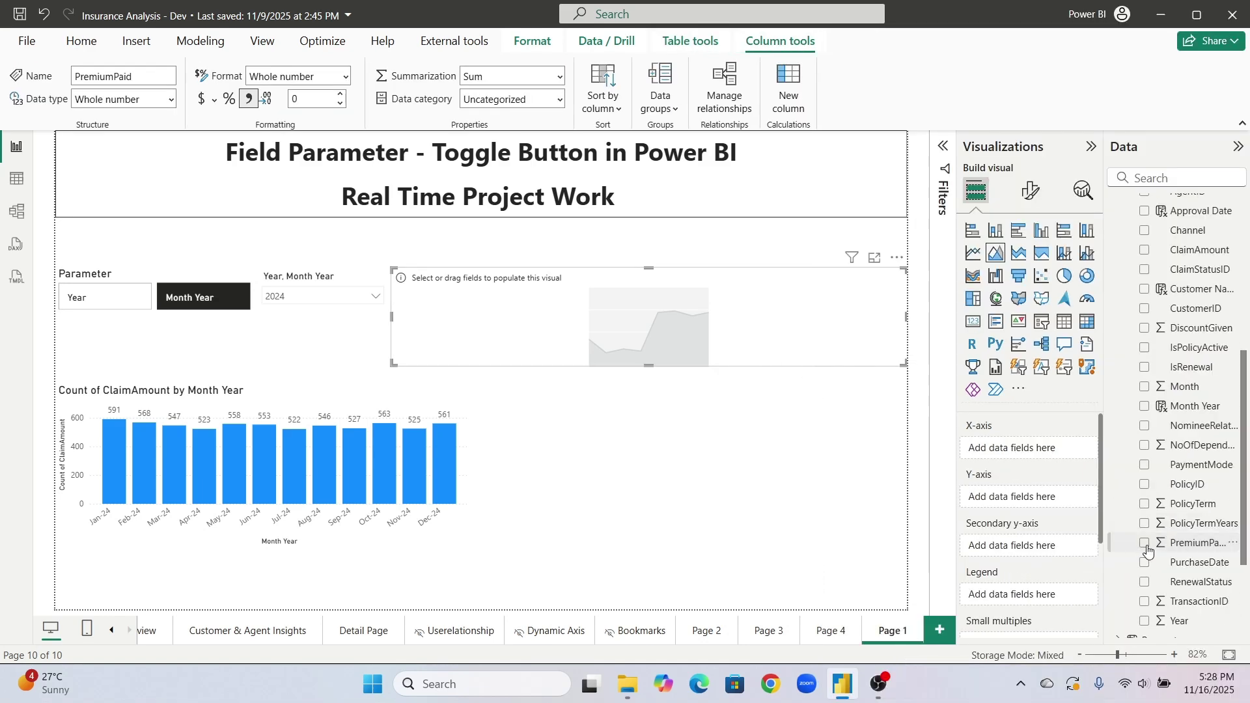
# Plot Sum of PremiumPaid in the area chart and place it beside the ClaimAmount chart.
pyautogui.click(1145, 544)
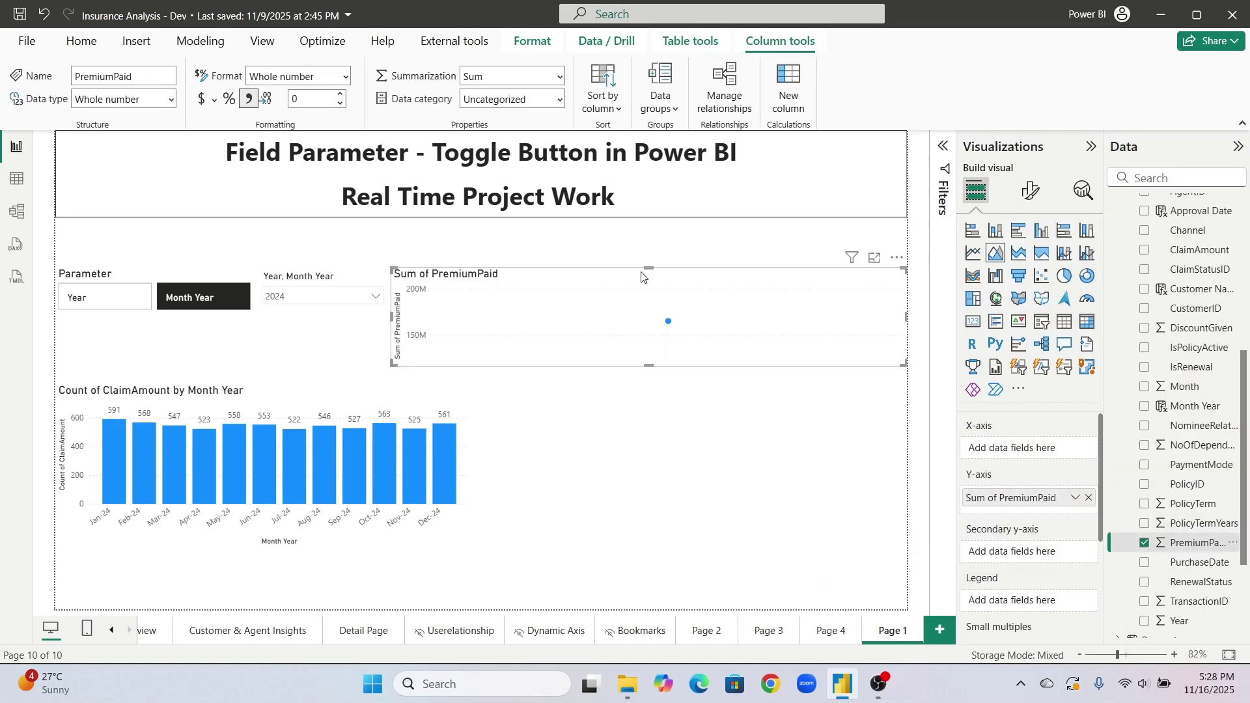
pyautogui.moveTo(642, 275); pyautogui.dragTo(641, 419)
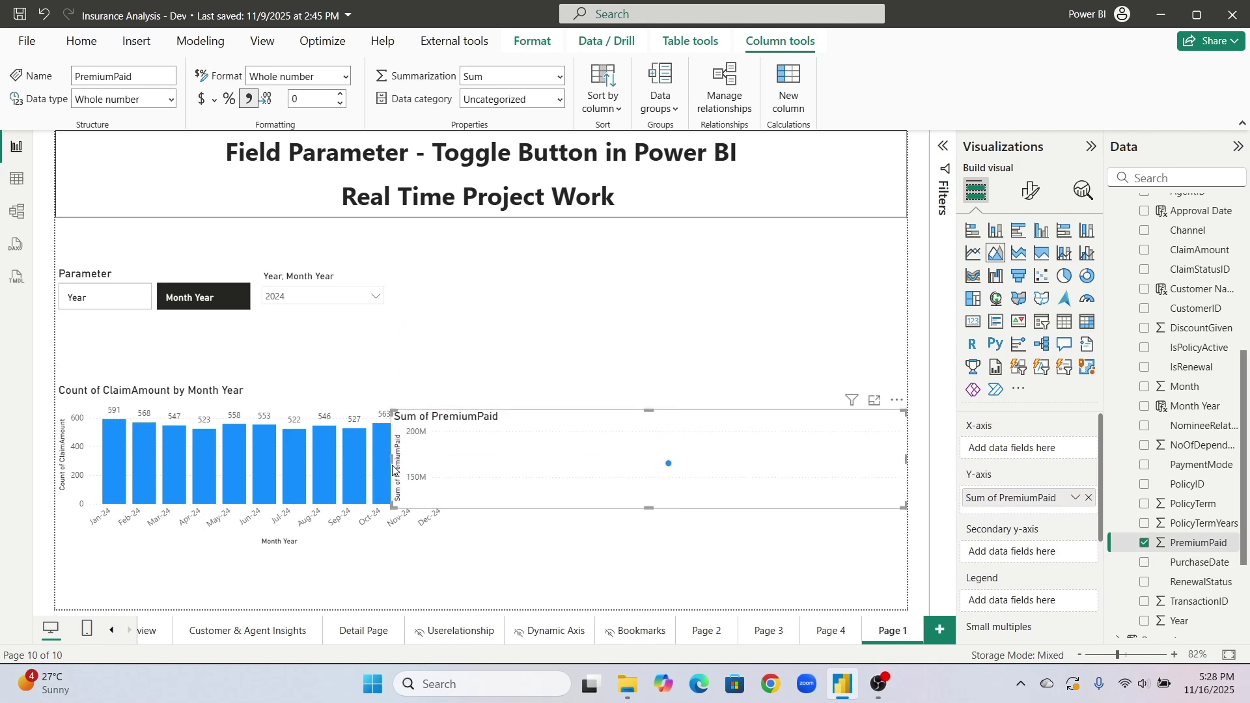
pyautogui.moveTo(390, 460); pyautogui.dragTo(532, 460)
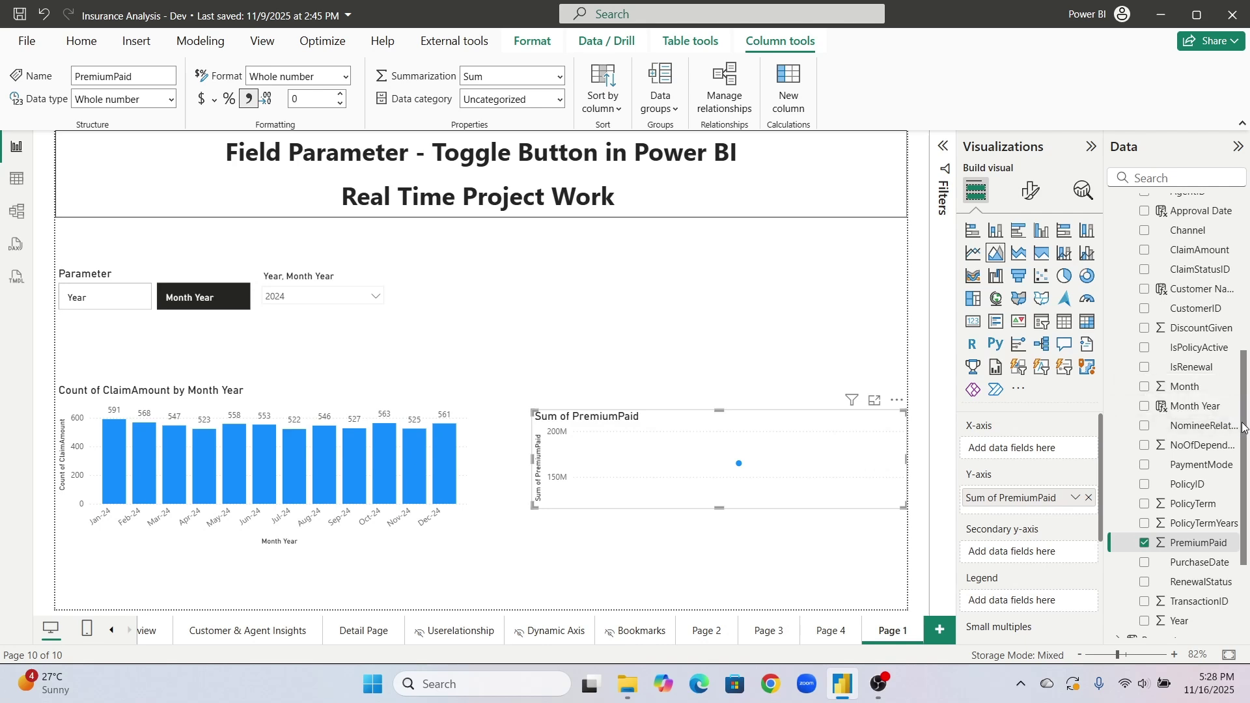
pyautogui.moveTo(1244, 428); pyautogui.dragTo(1244, 292)
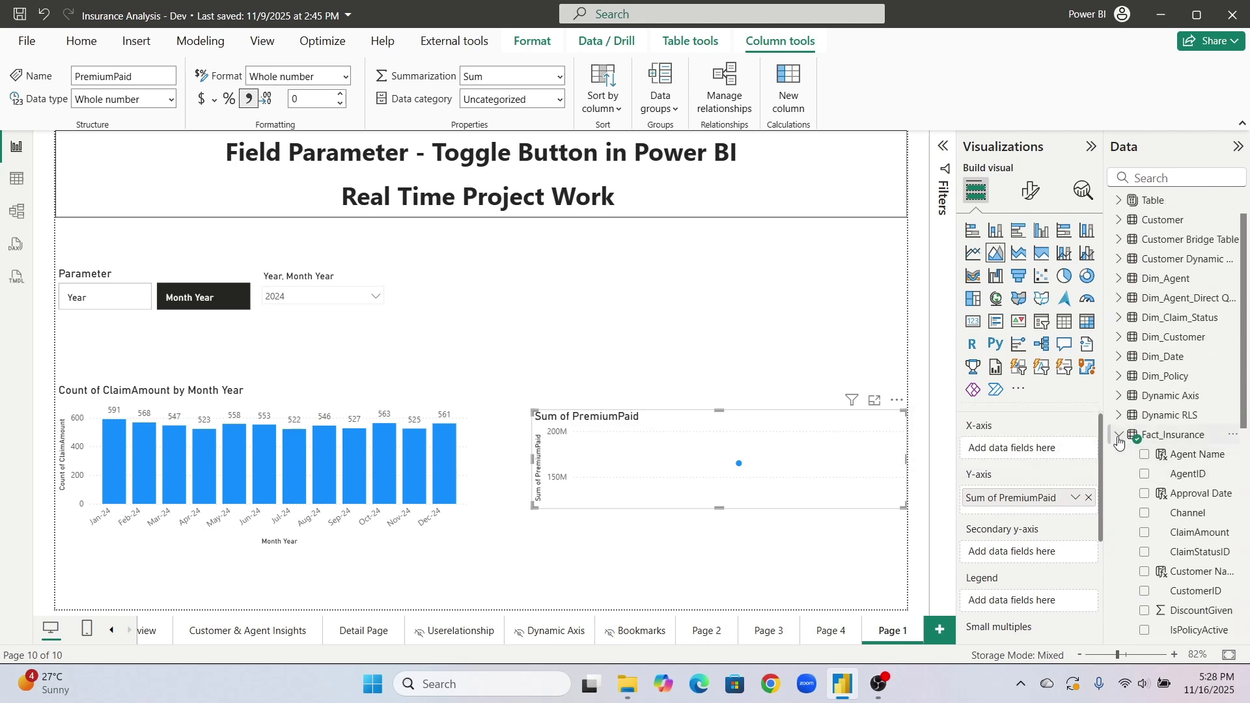
# Break the PremiumPaid chart down by the Parameter field, currently showing CustomerName.
pyautogui.click(1120, 435)
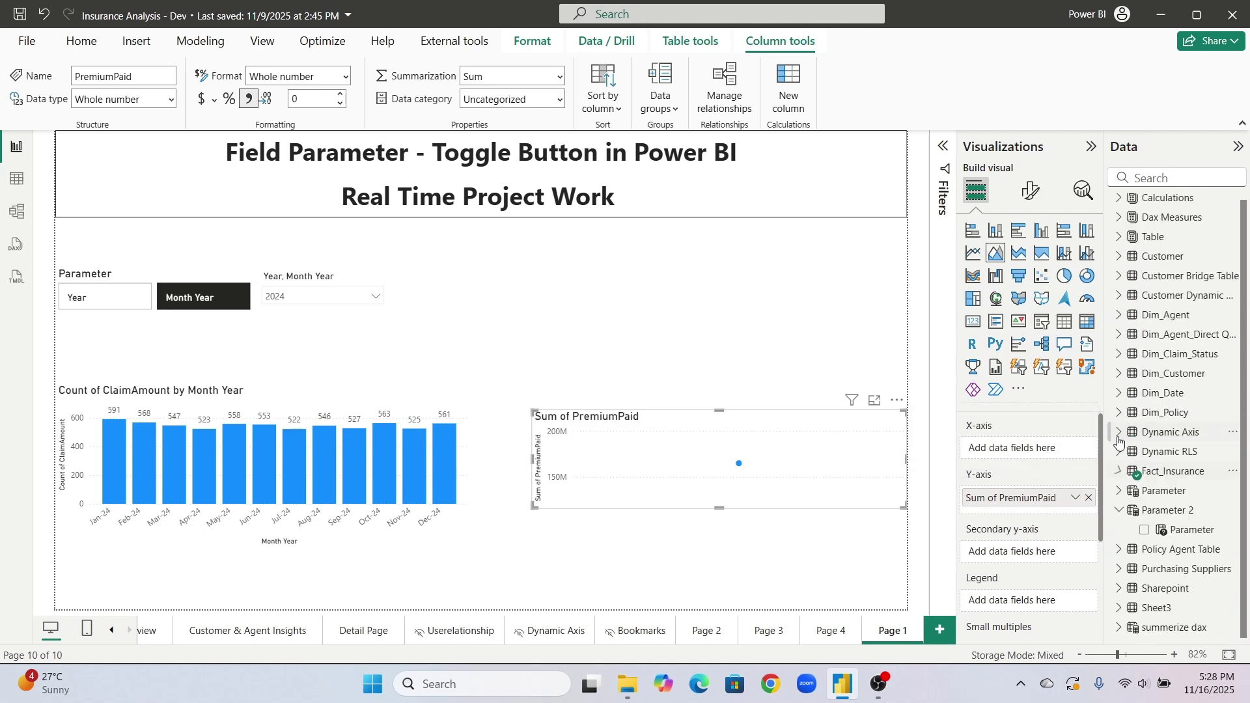
pyautogui.click(1119, 491)
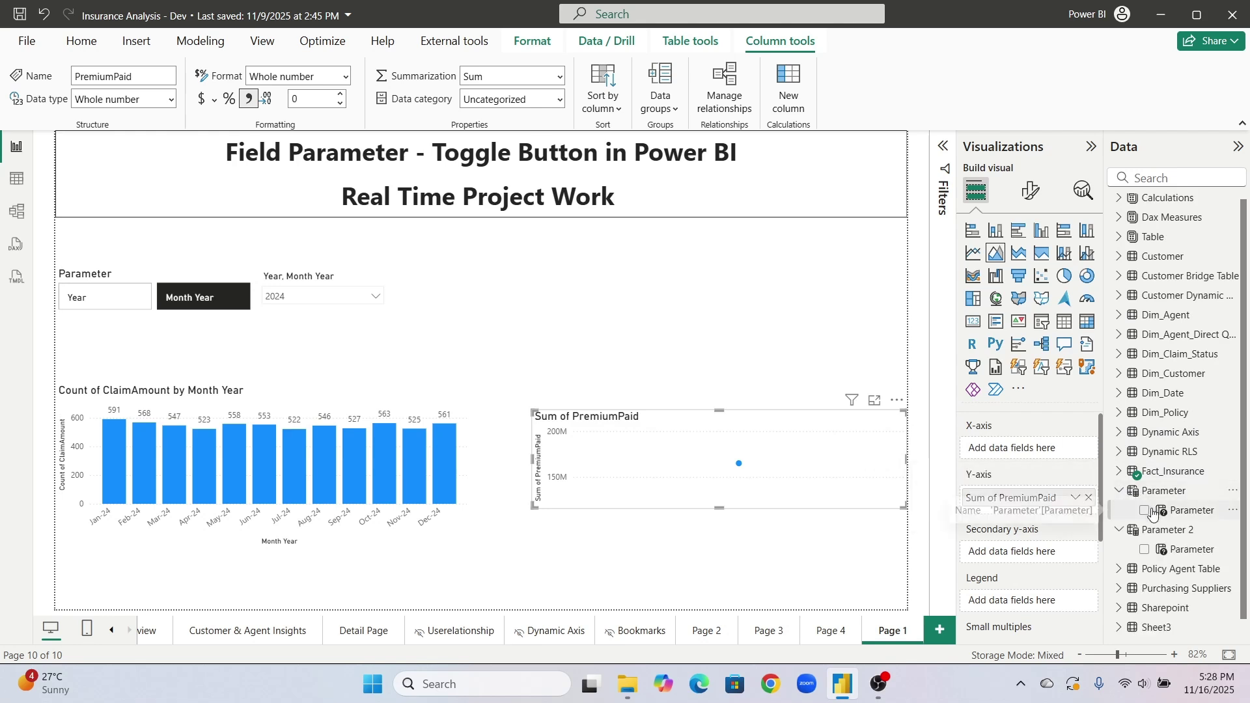
pyautogui.click(1145, 512)
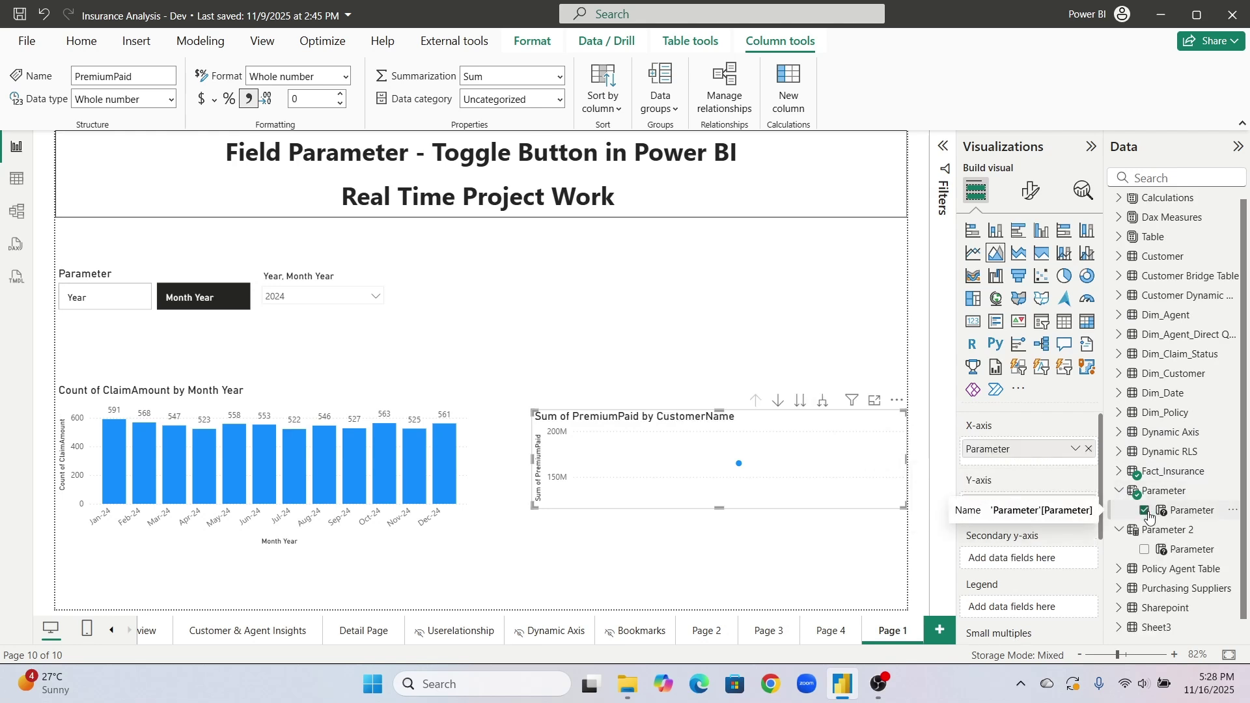
pyautogui.click(664, 305)
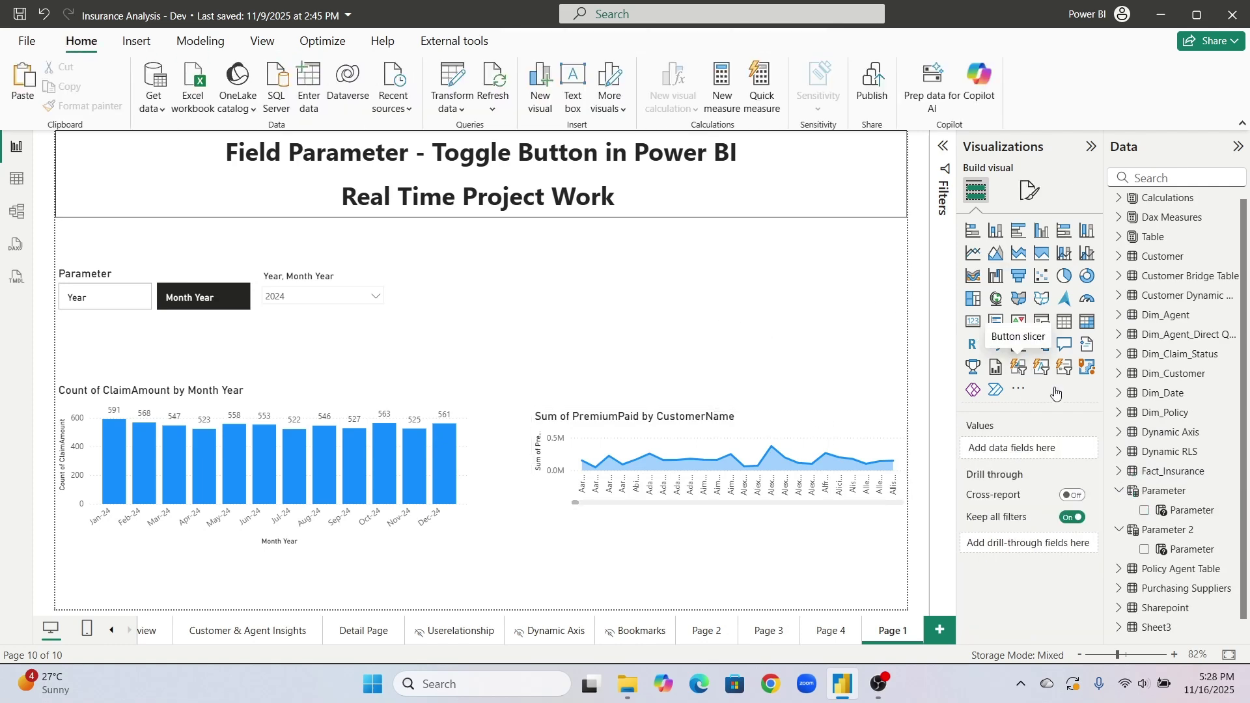
# Add a Parameter button slicer and test the CustomerName, City and Gender breakdowns, ending on Gender.
pyautogui.click(1019, 367)
pyautogui.click(1145, 511)
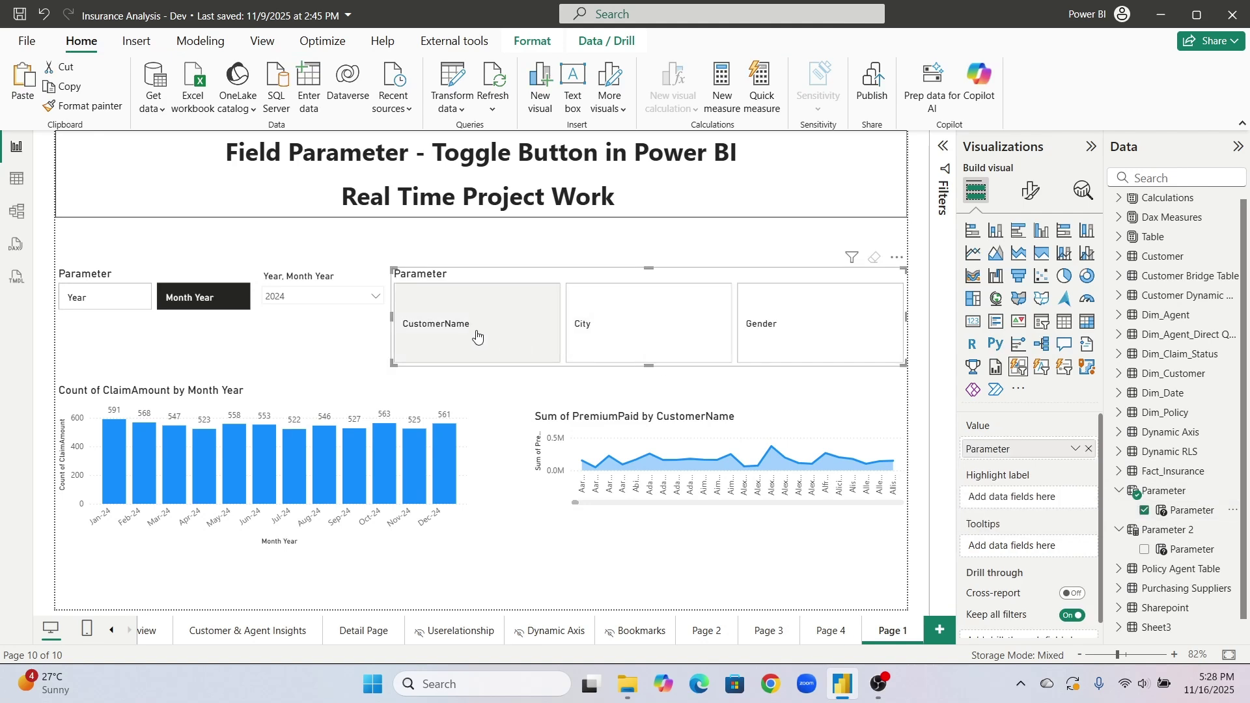
pyautogui.click(477, 336)
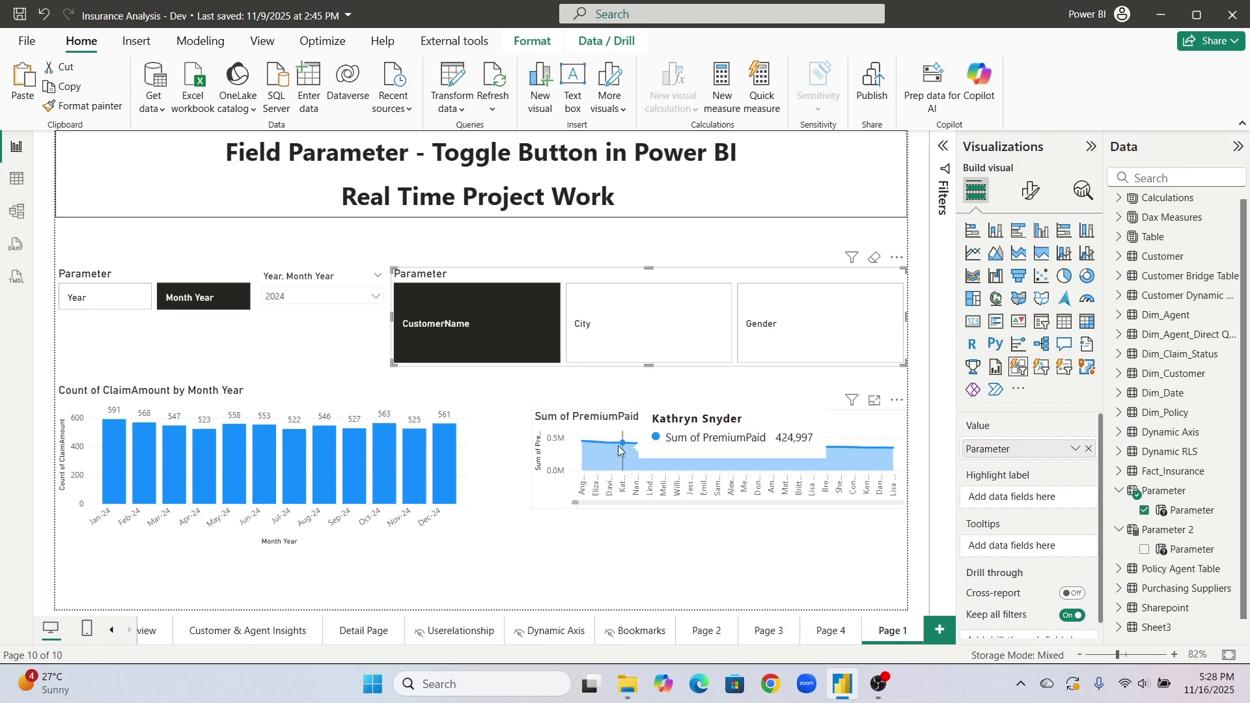
pyautogui.click(640, 327)
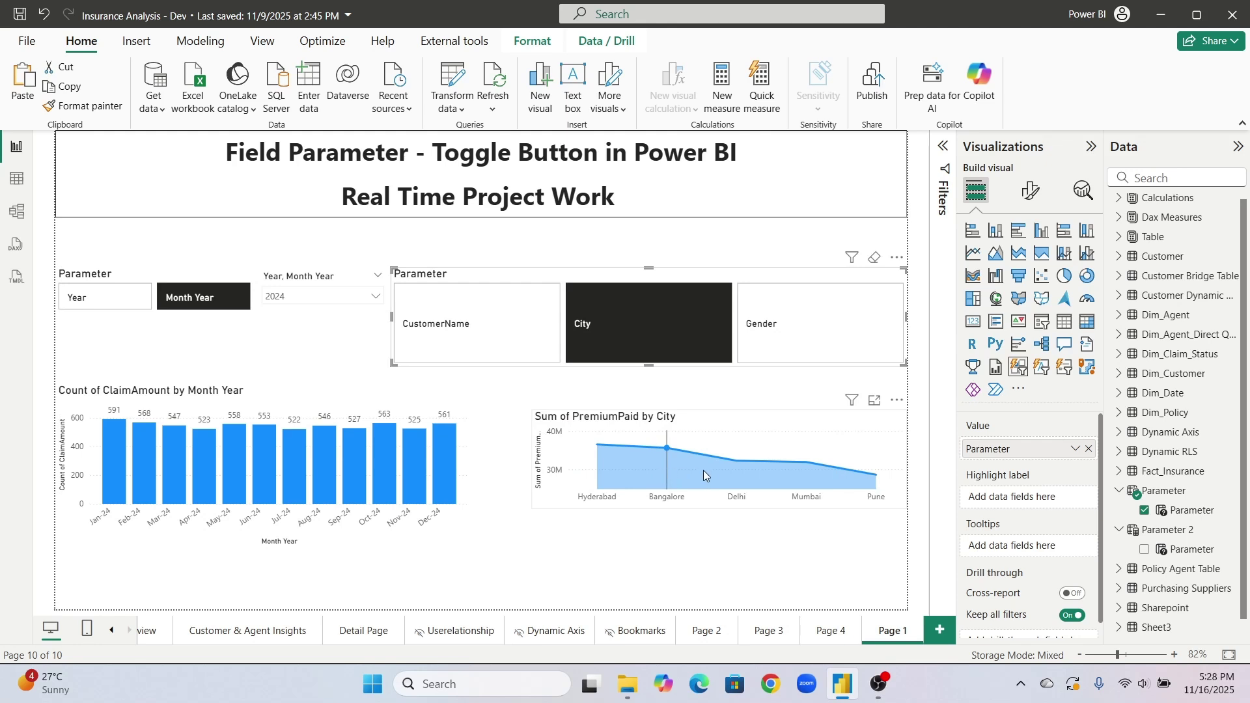
pyautogui.click(791, 348)
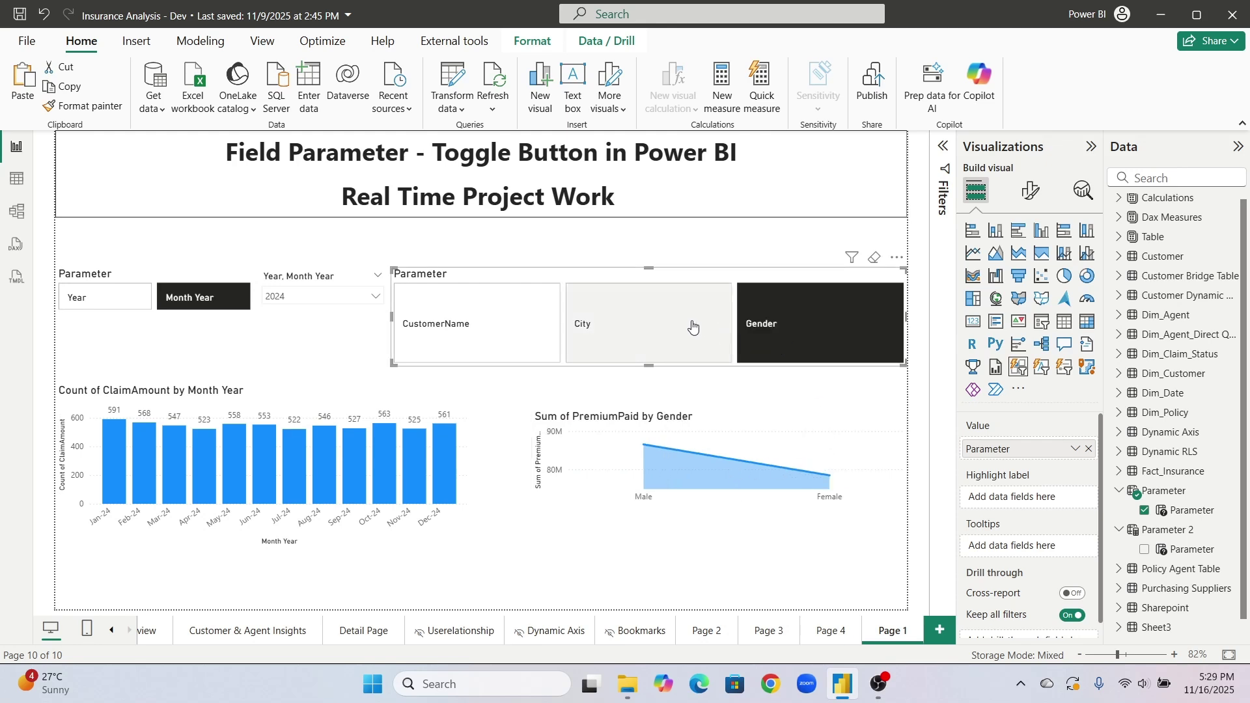
pyautogui.click(842, 433)
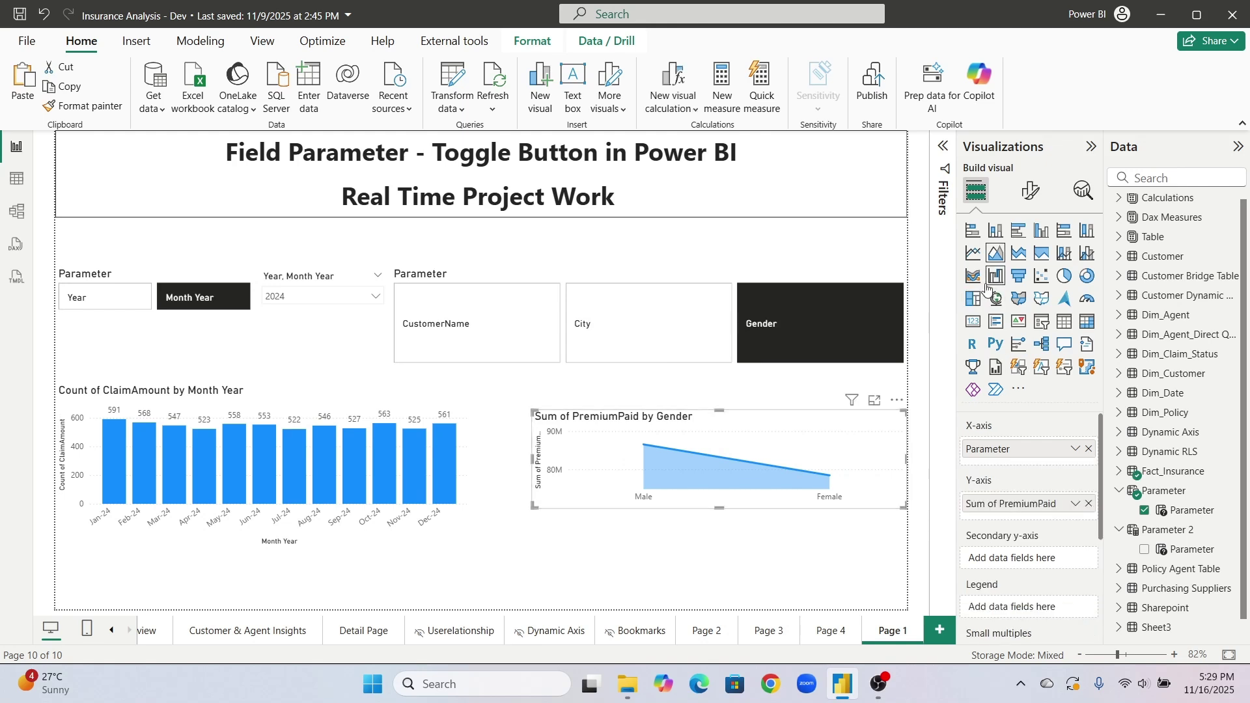
# Try line, bar and funnel visuals, keep the area chart, and show PremiumPaid by City.
pyautogui.click(972, 254)
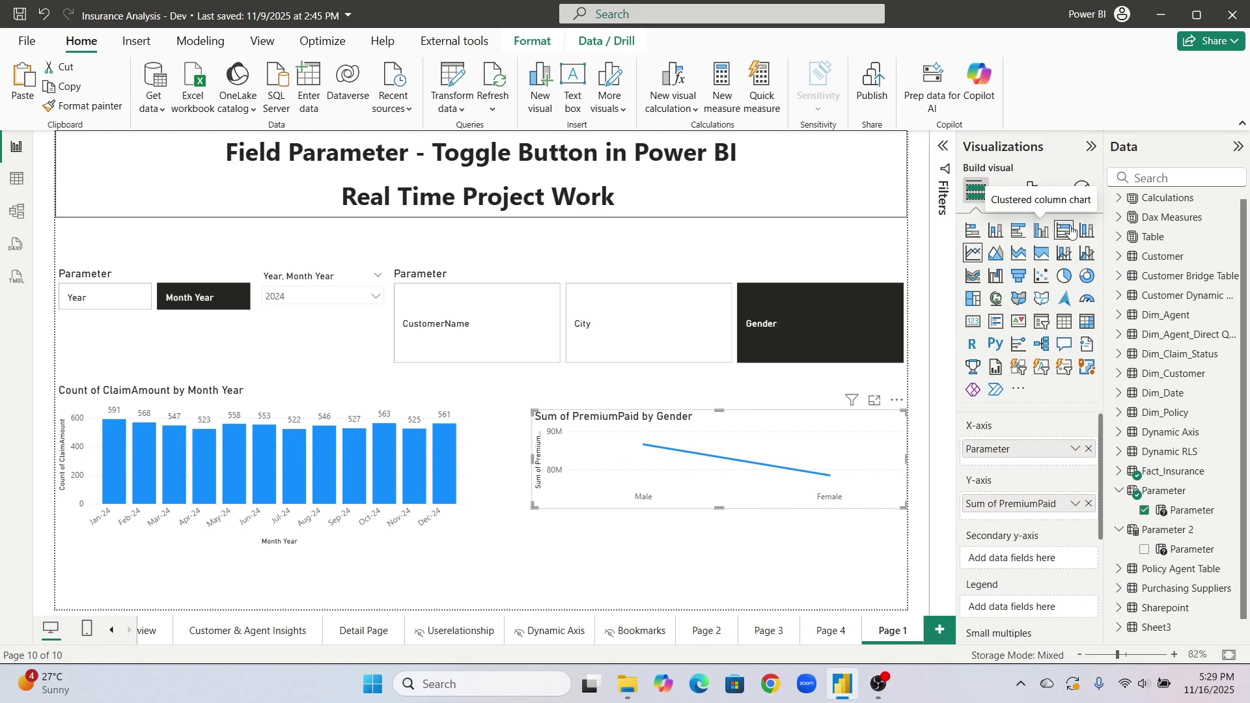
pyautogui.click(973, 232)
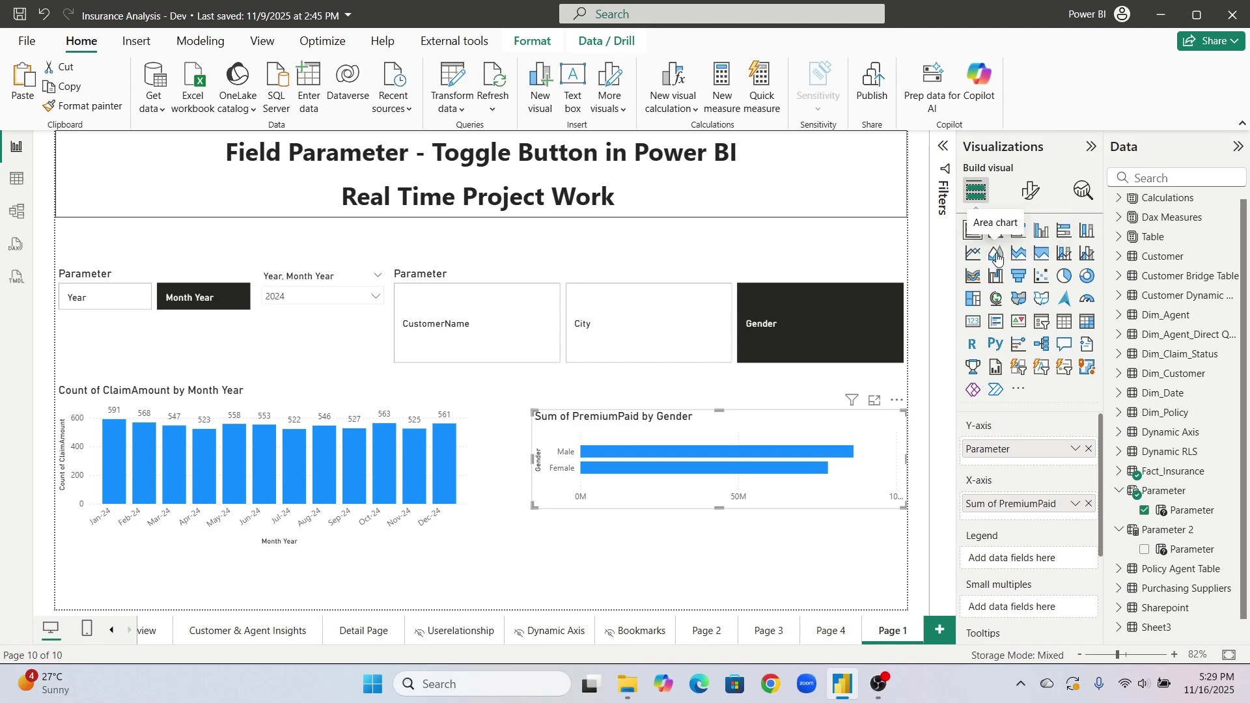
pyautogui.click(996, 253)
pyautogui.click(1017, 277)
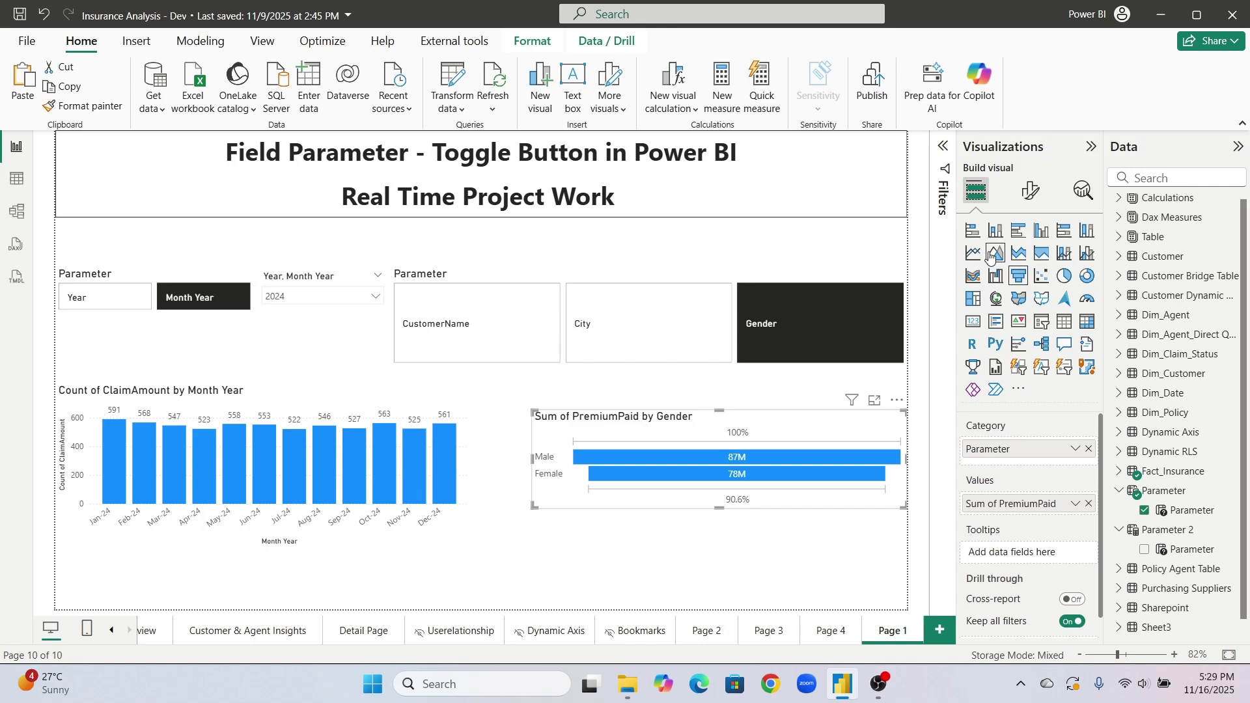
pyautogui.click(996, 252)
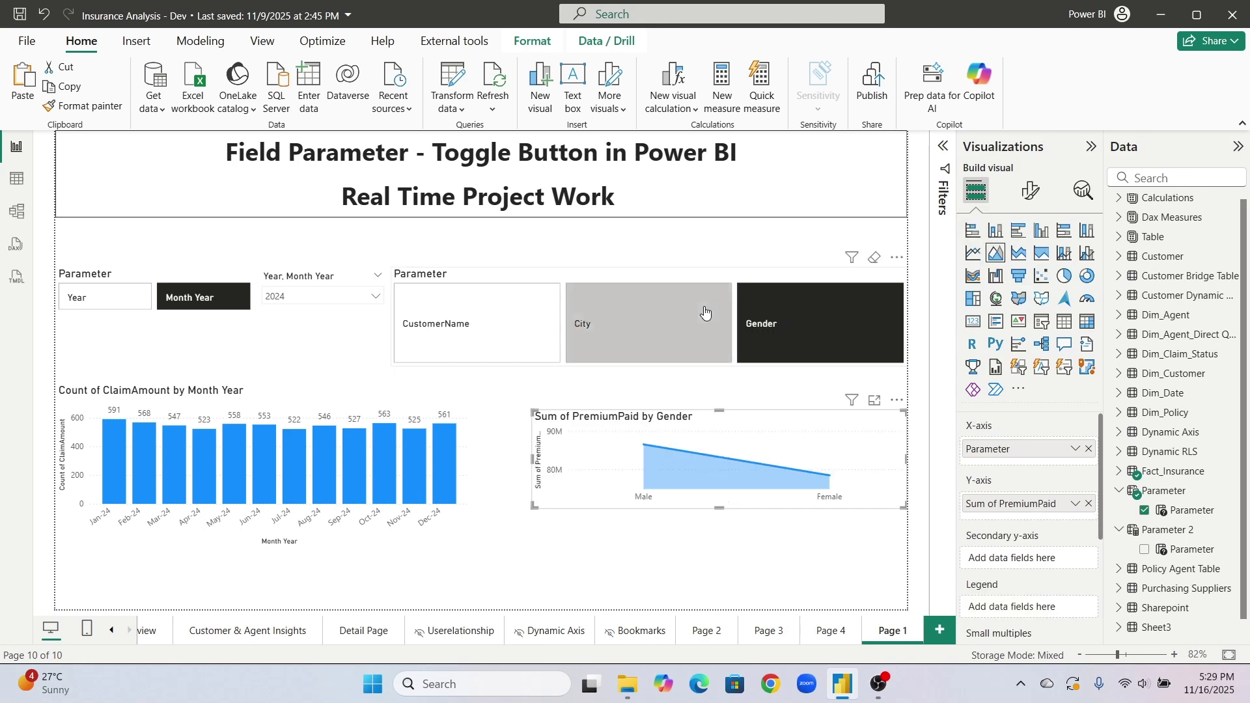
pyautogui.click(619, 323)
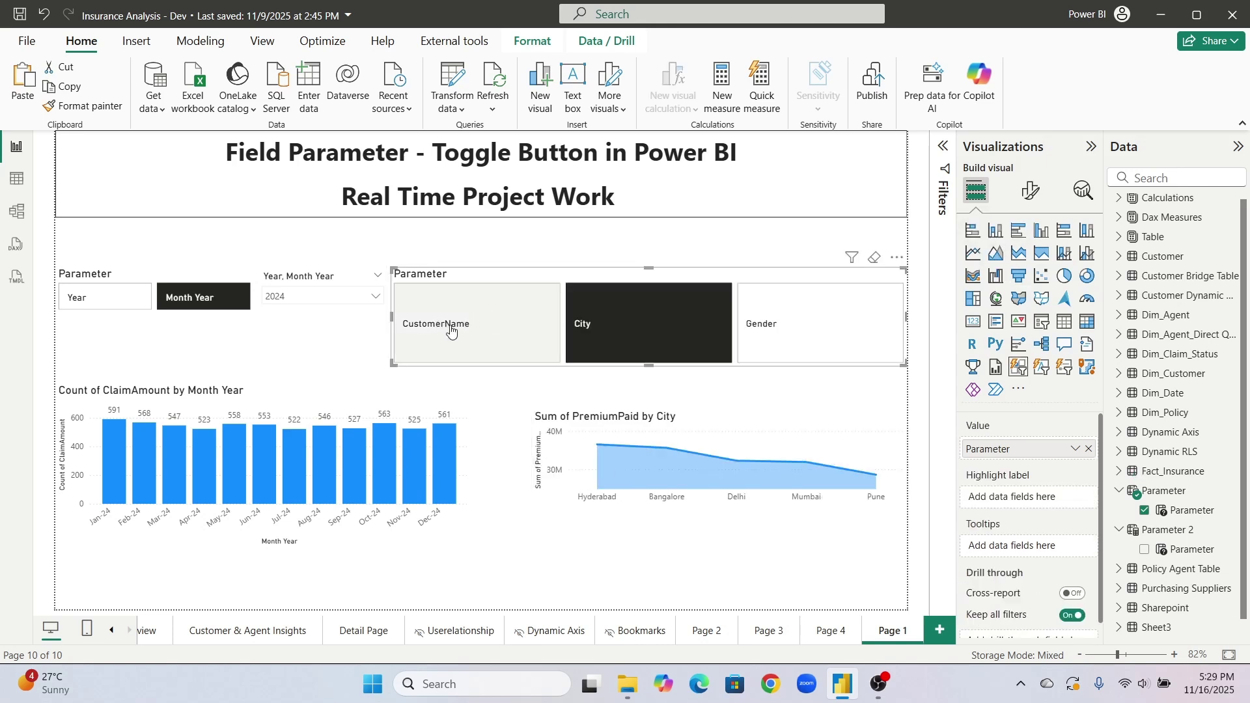
# Subscribe to the Power BI training YouTube channel with notifications set to All.
pyautogui.click(1031, 190)
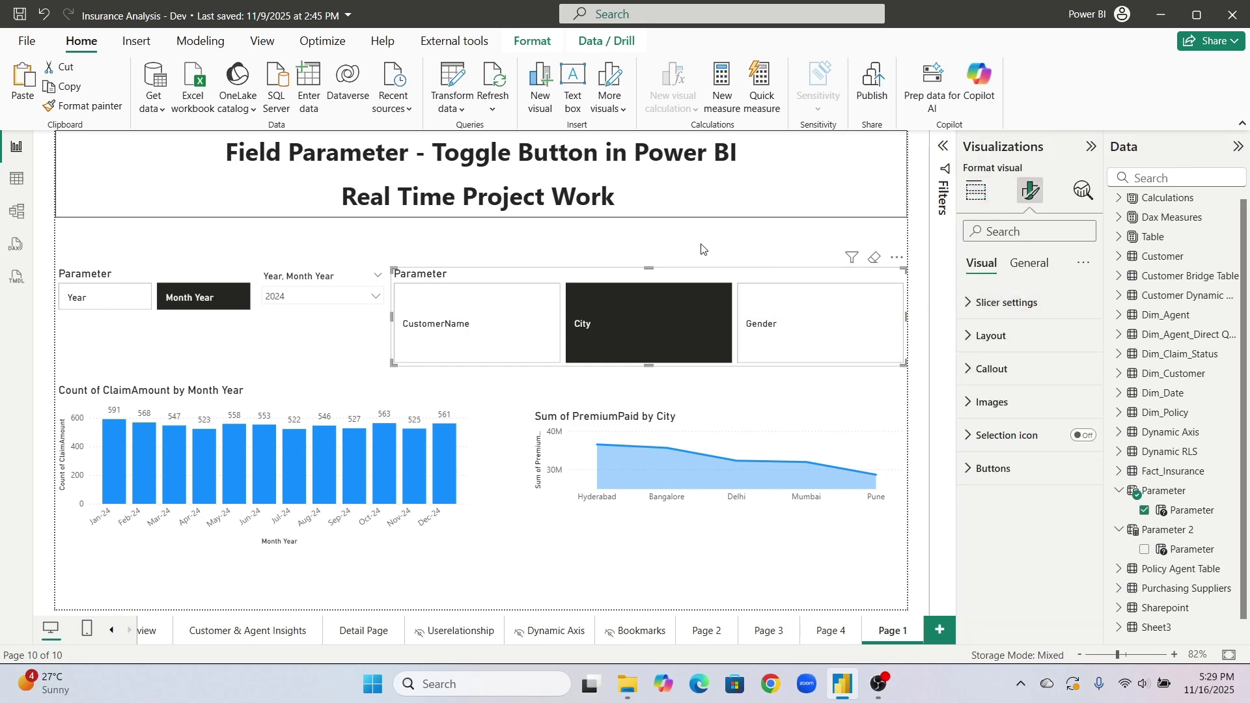
pyautogui.click(674, 235)
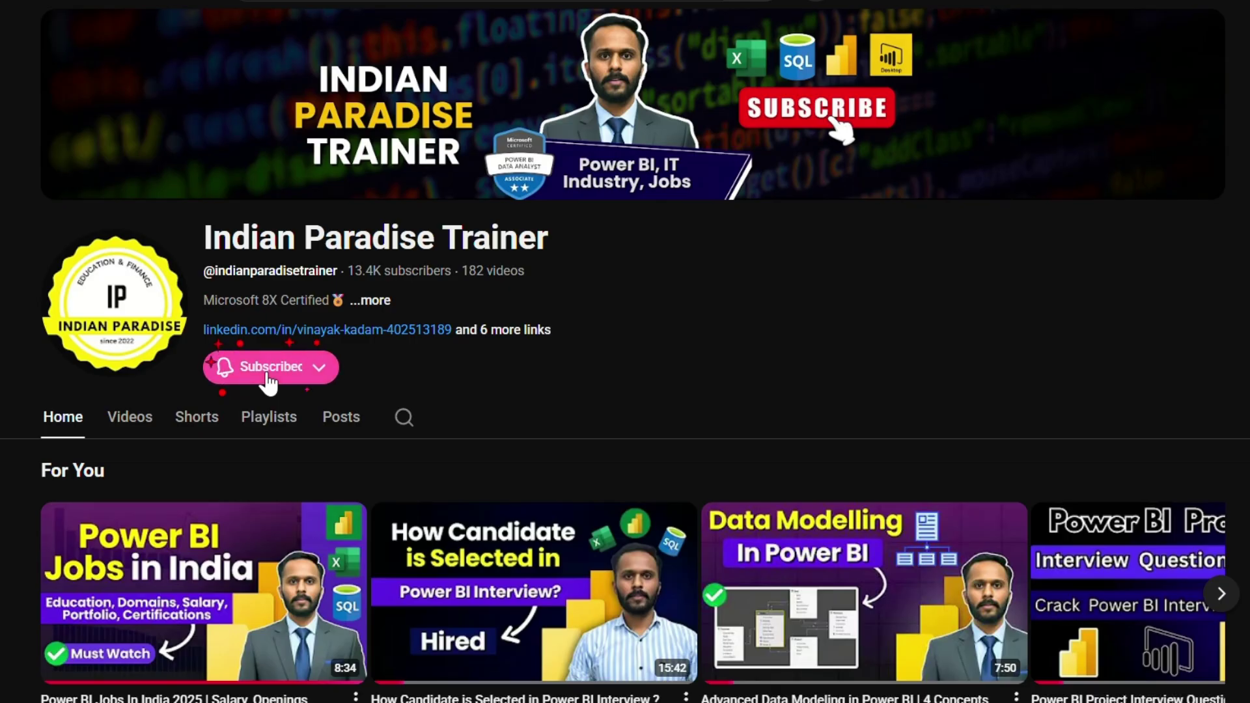
pyautogui.click(277, 379)
pyautogui.click(225, 368)
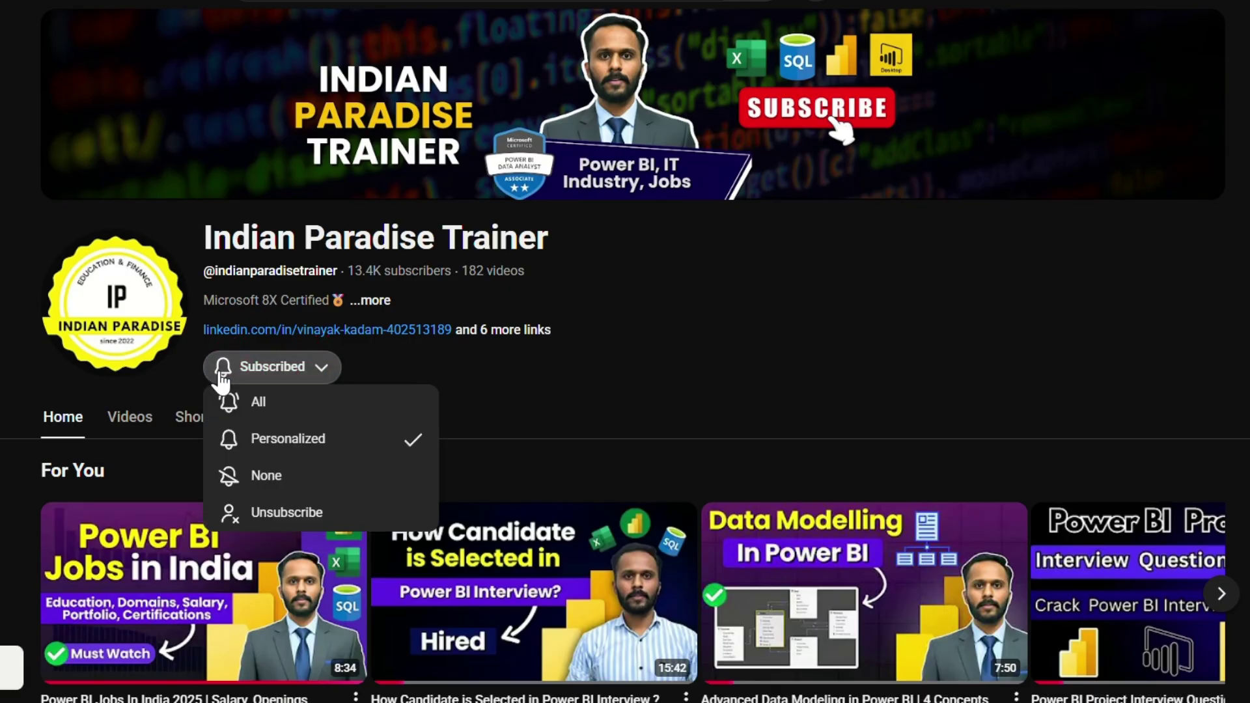
pyautogui.click(228, 403)
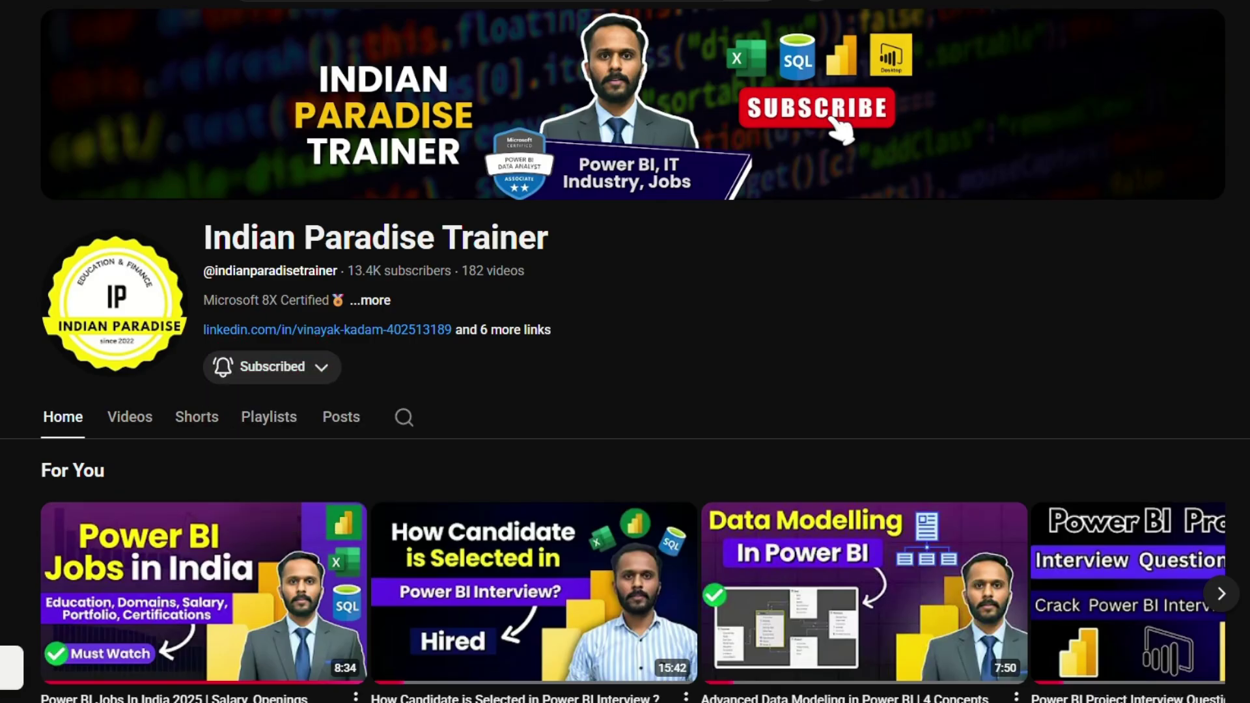